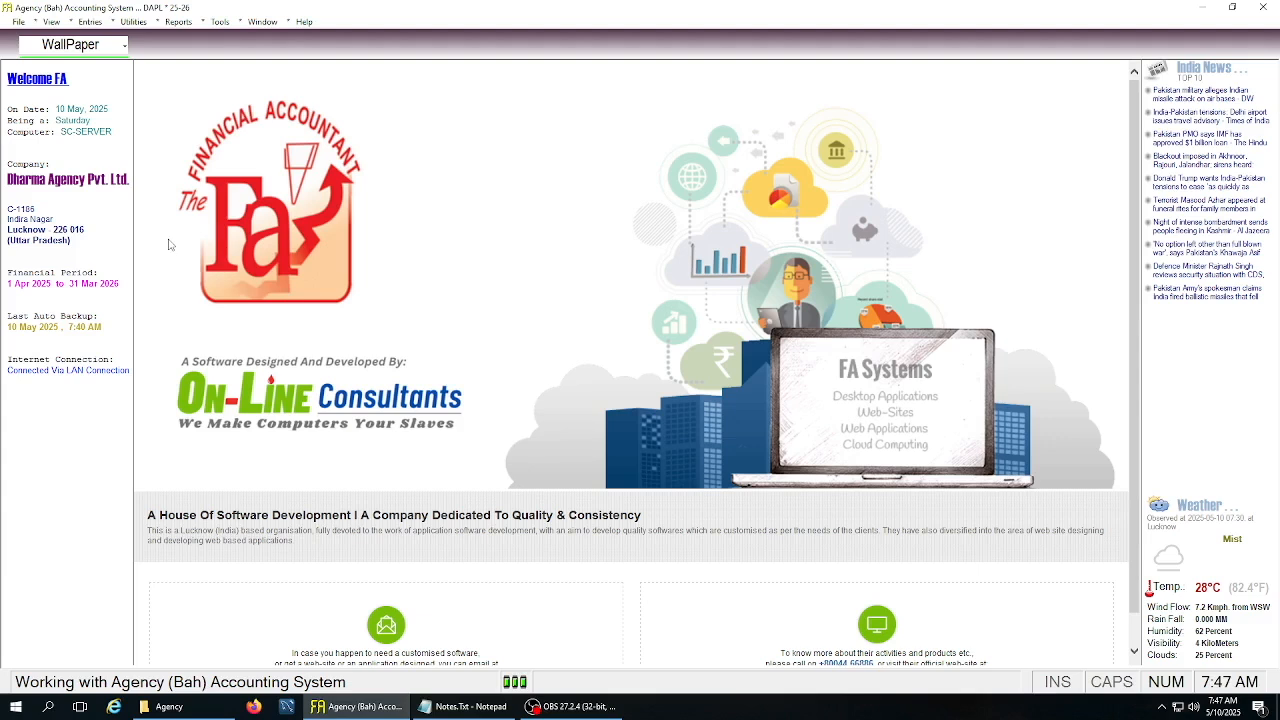
# Open the stock item heads, browse the first few item records, and return to the first one
pyautogui.click(95, 25)
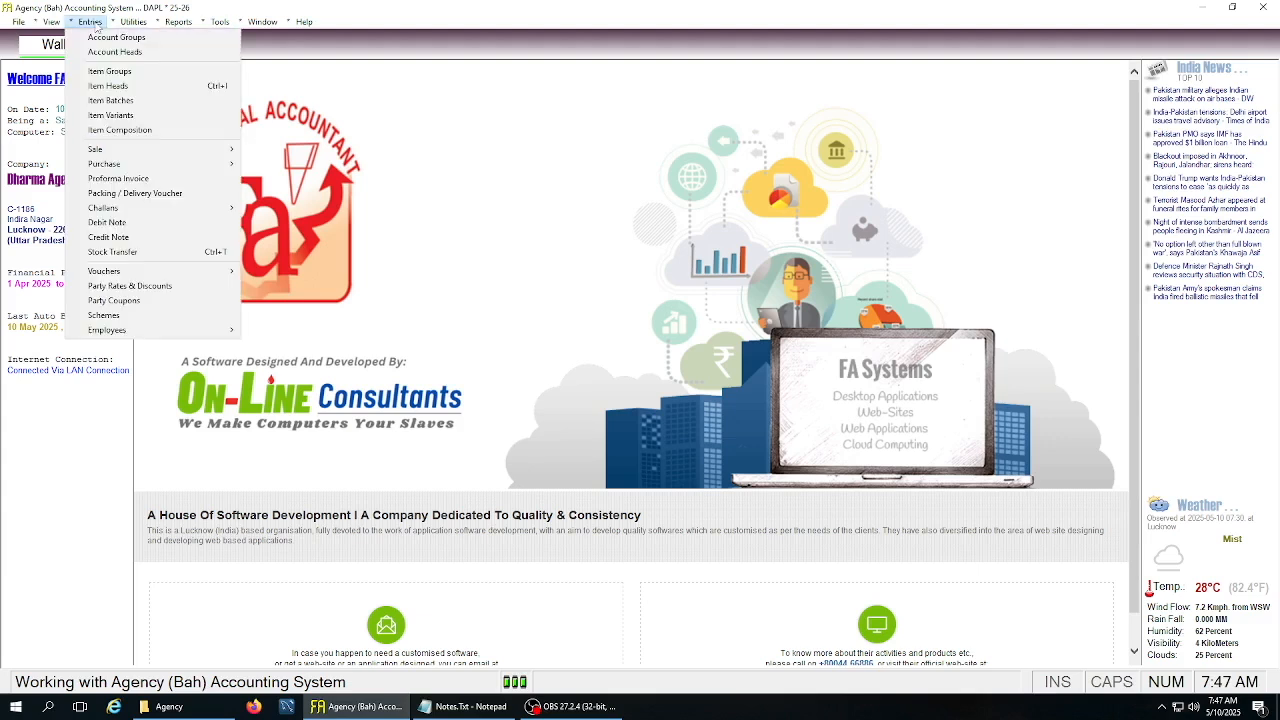
pyautogui.click(155, 90)
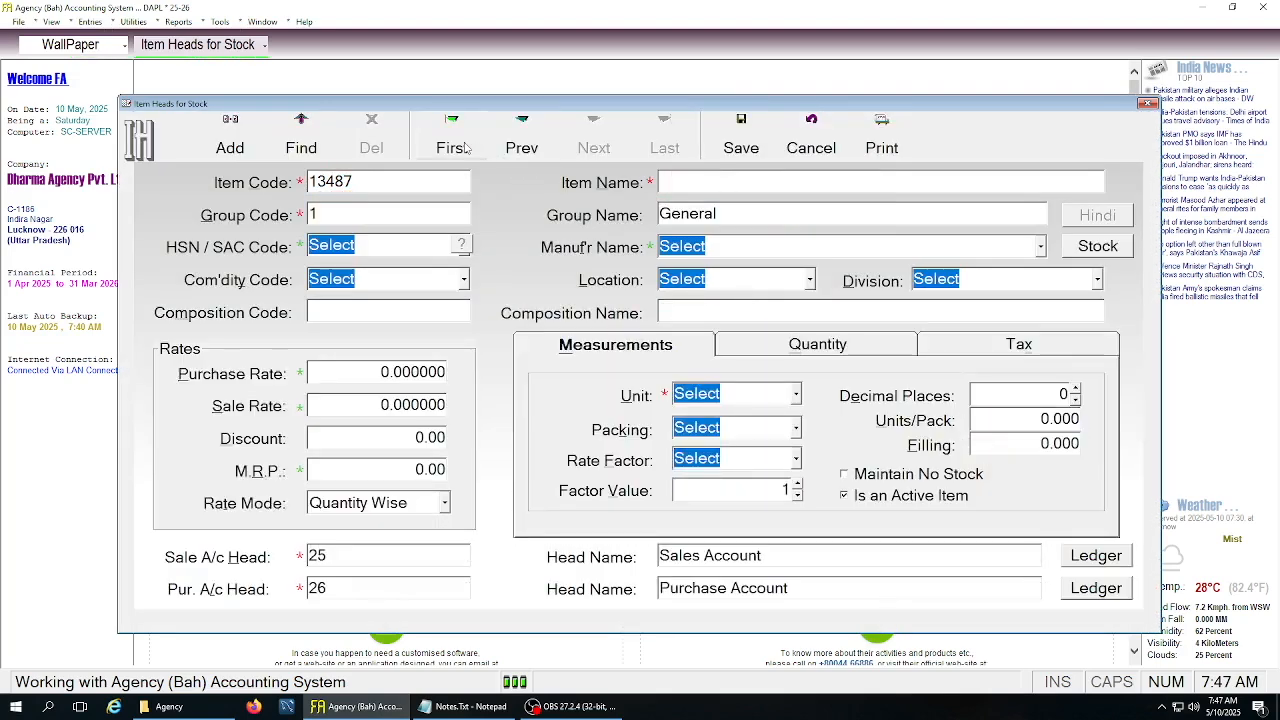
pyautogui.click(466, 148)
pyautogui.click(588, 148)
pyautogui.click(586, 148)
pyautogui.click(584, 148)
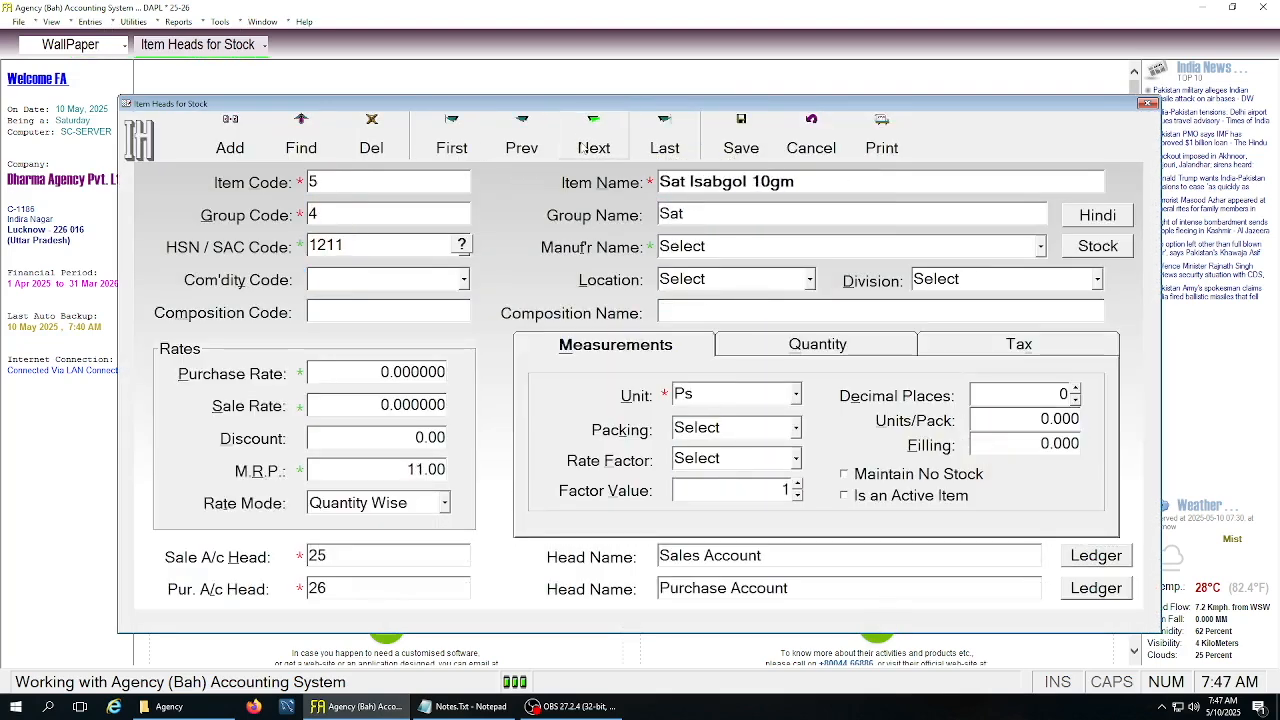
pyautogui.click(451, 147)
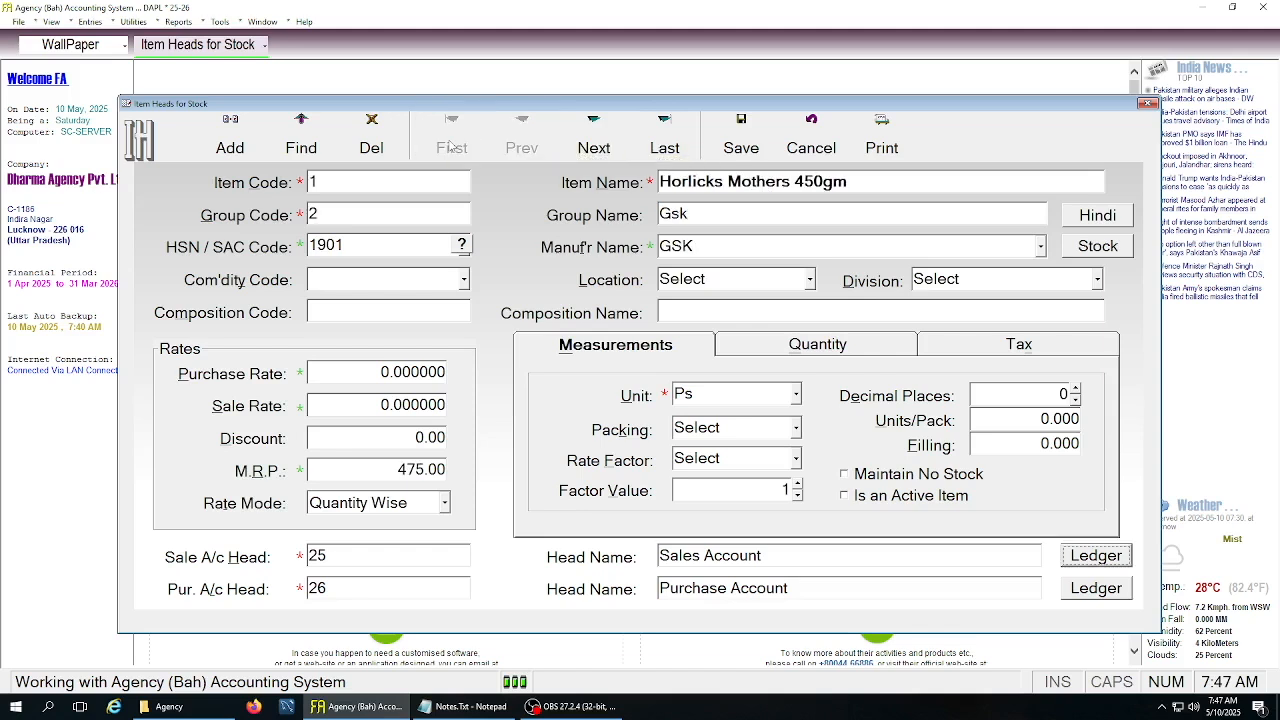
pyautogui.click(367, 371)
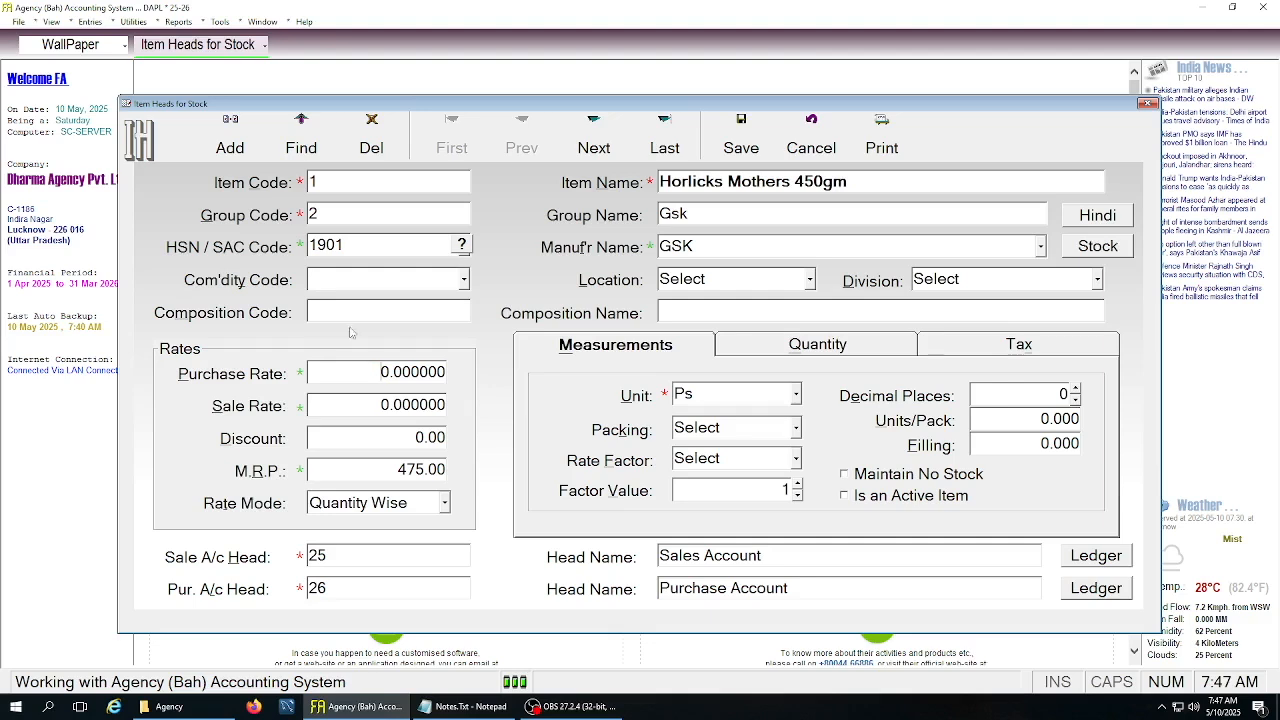
# Open the item batches and show the batch list for item code 2
pyautogui.click(90, 21)
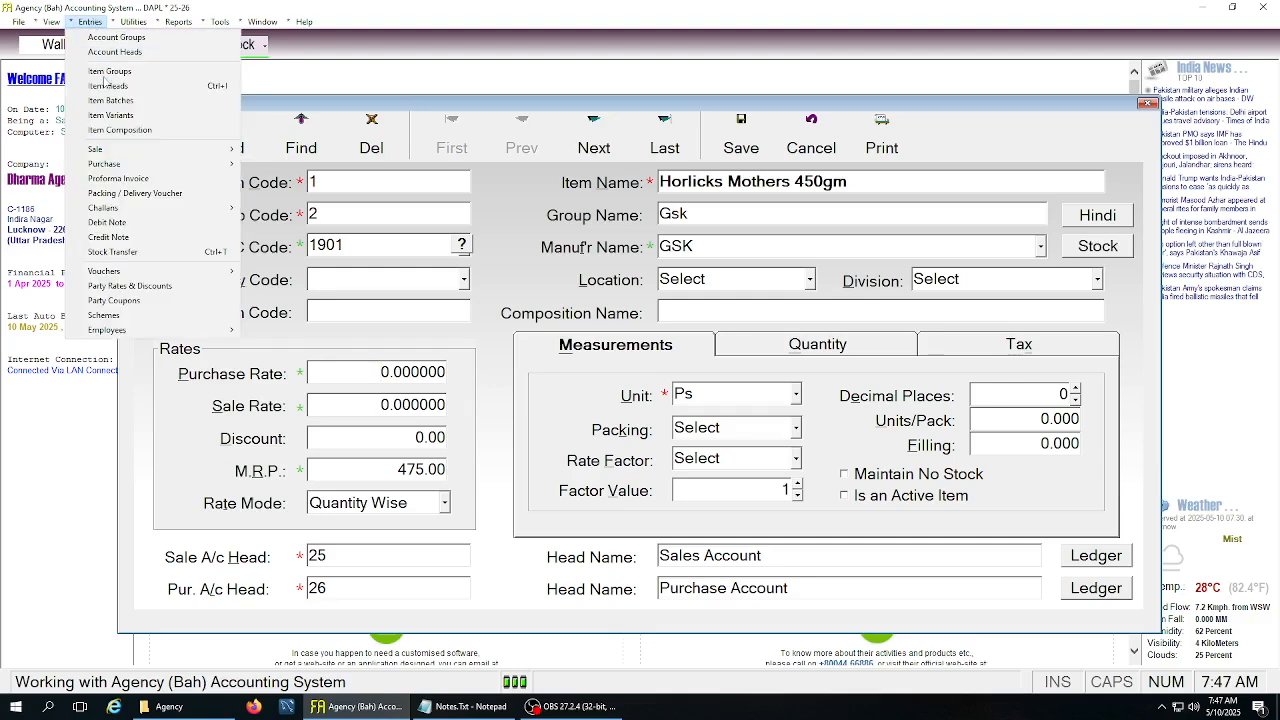
pyautogui.click(109, 89)
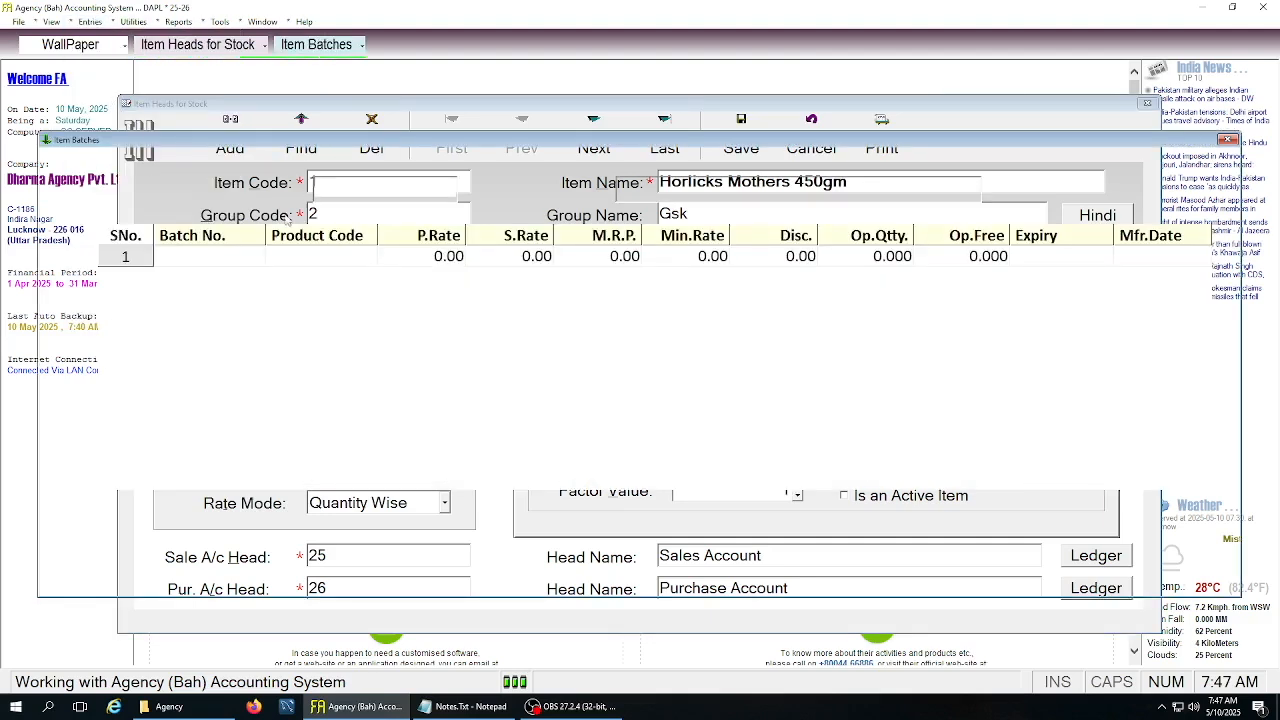
pyautogui.click(345, 191)
pyautogui.write('2')
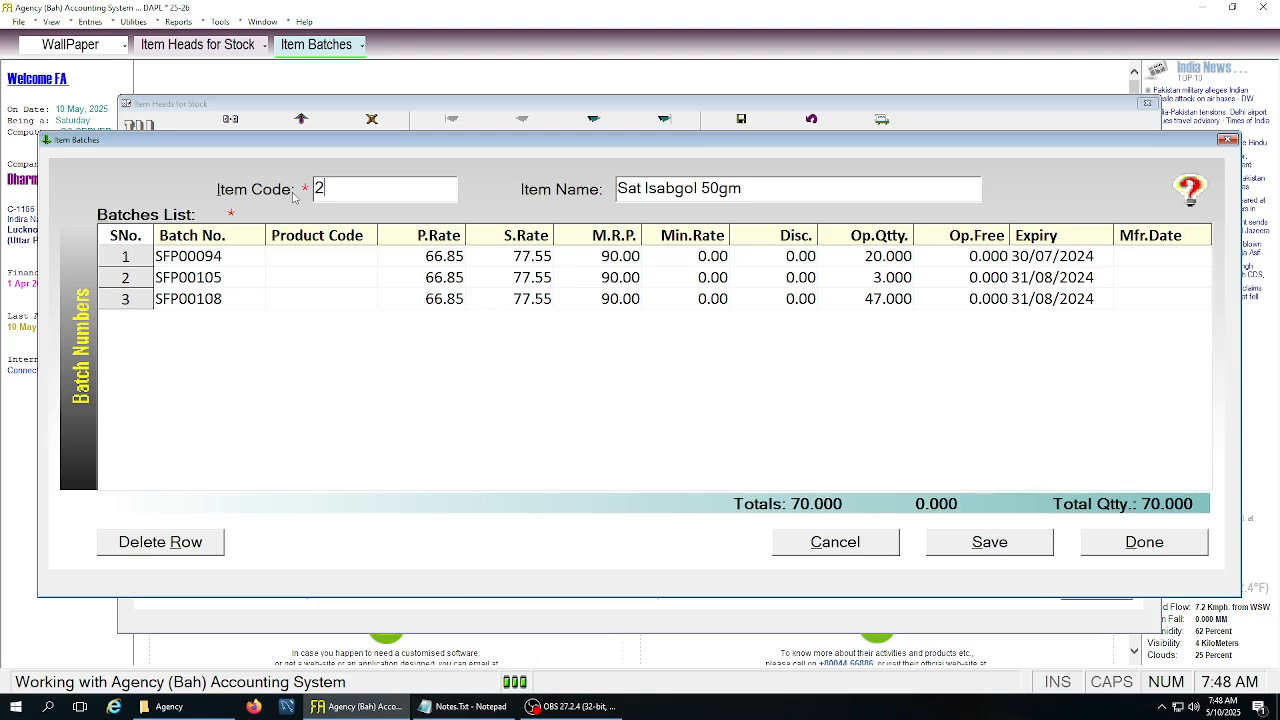
# Start a new sale bill and enter item code 2 in the first item row
pyautogui.click(89, 21)
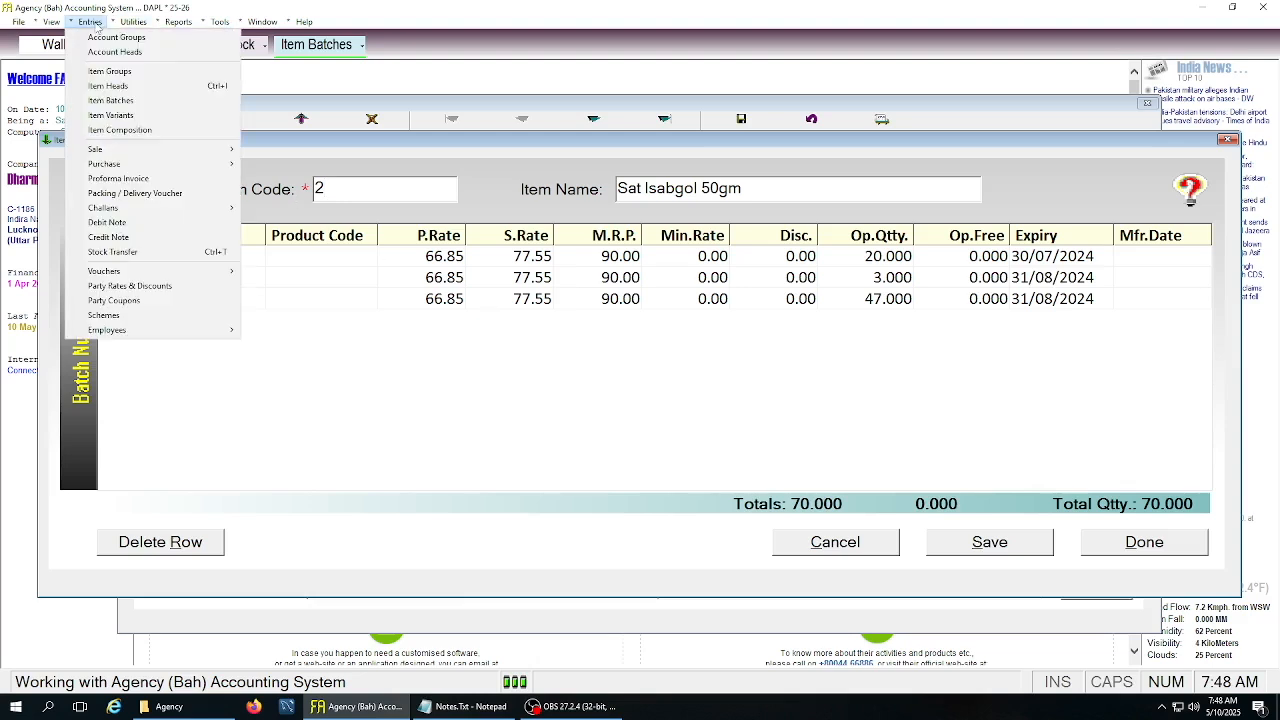
pyautogui.moveTo(132, 149)
pyautogui.click(280, 151)
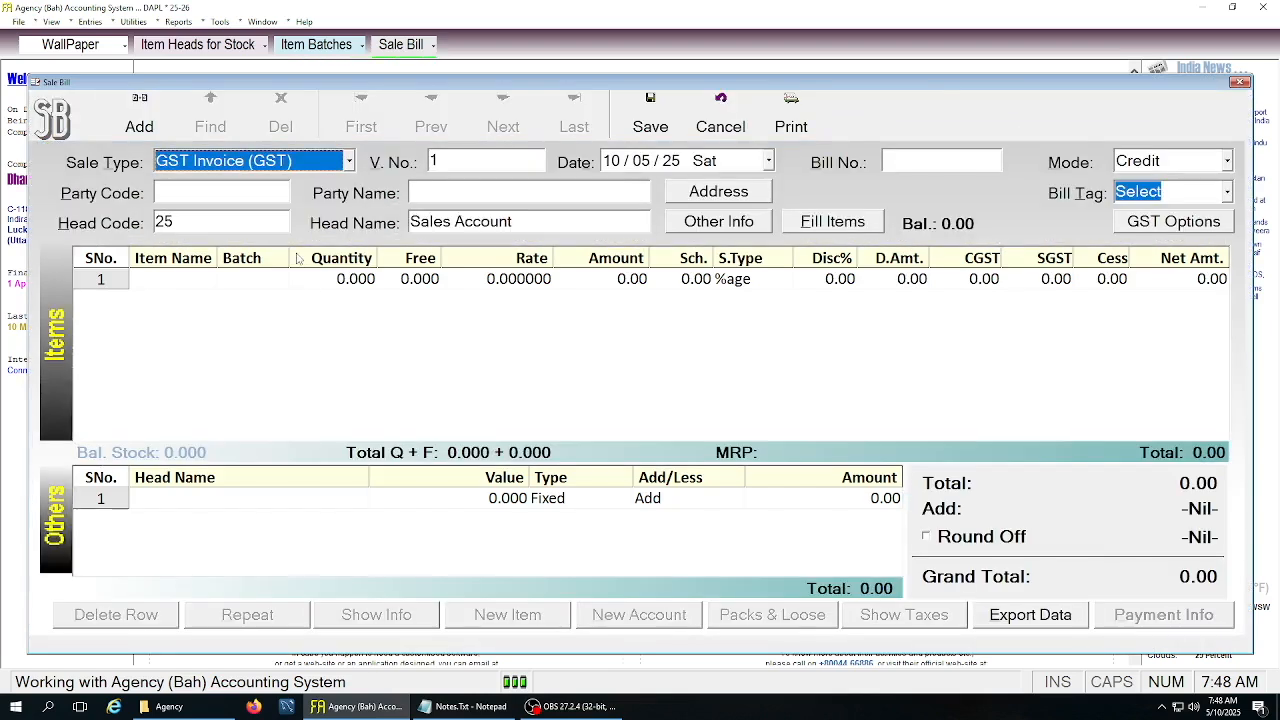
pyautogui.click(157, 283)
pyautogui.write('2')
pyautogui.press('Return')
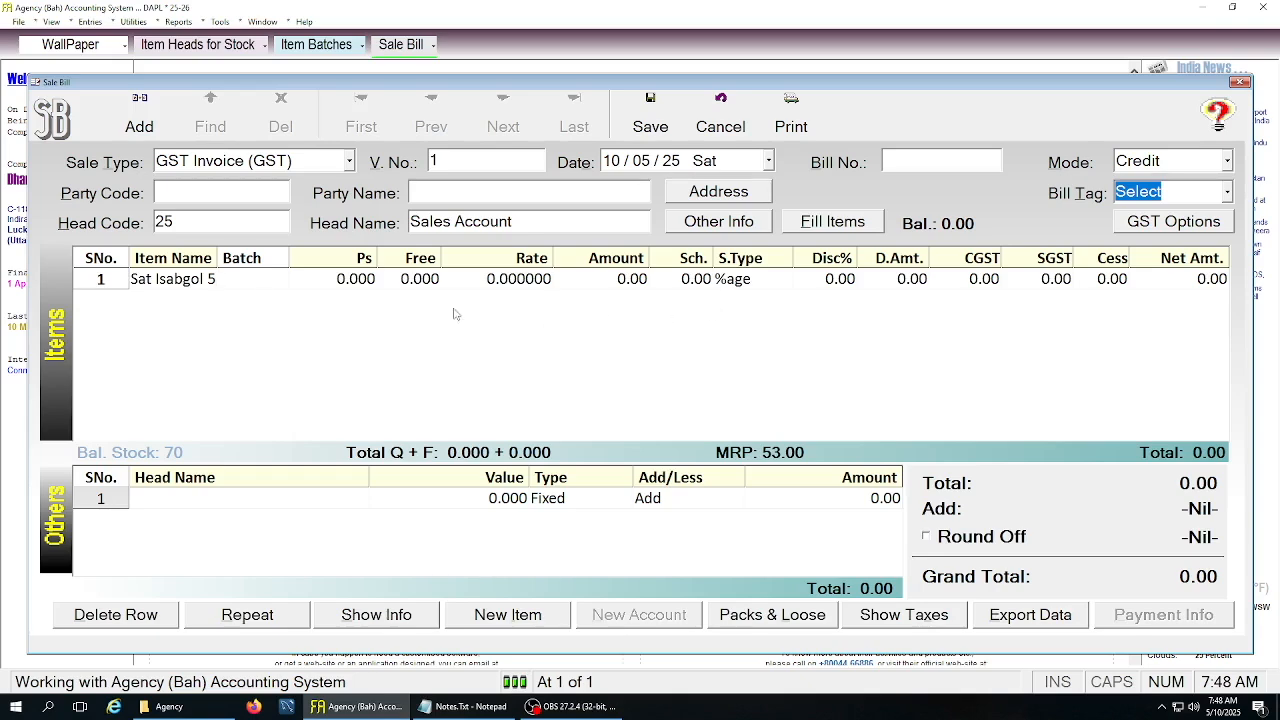
# Assign batch SFP00108 to the Sat Isabgol row of the sale bill and set its quantity to 5
pyautogui.doubleClick(265, 284)
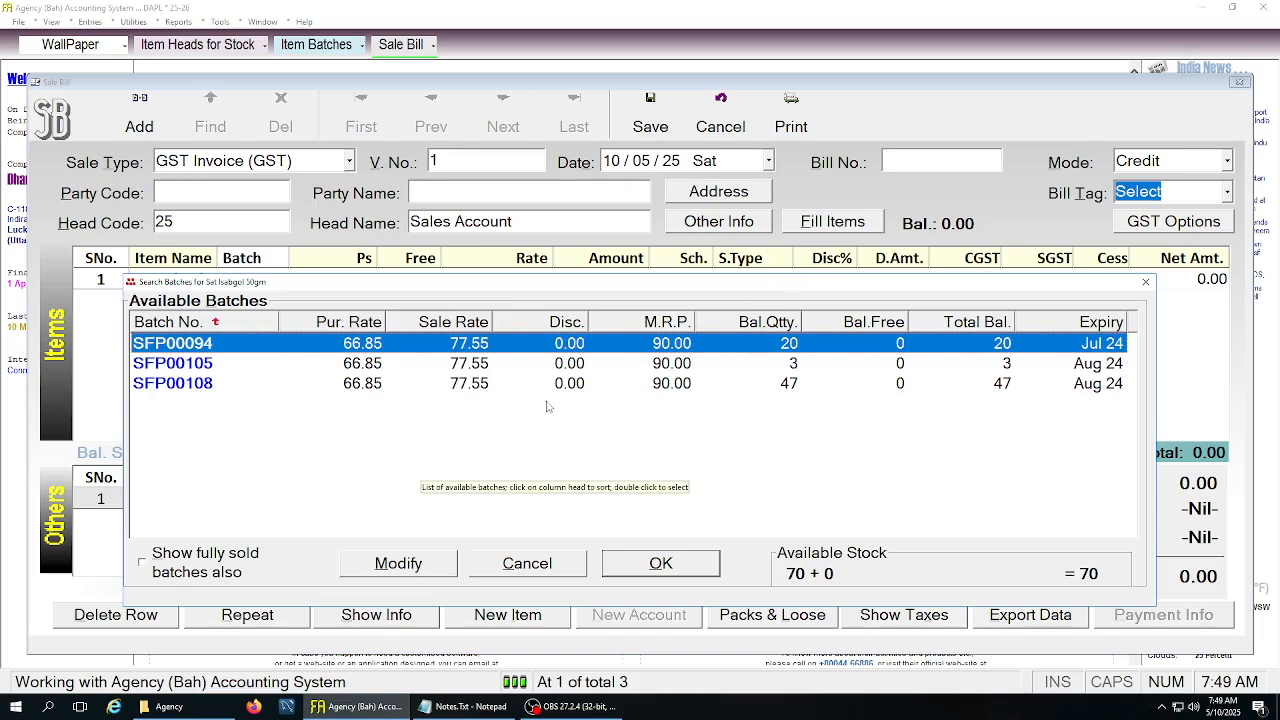
pyautogui.click(620, 386)
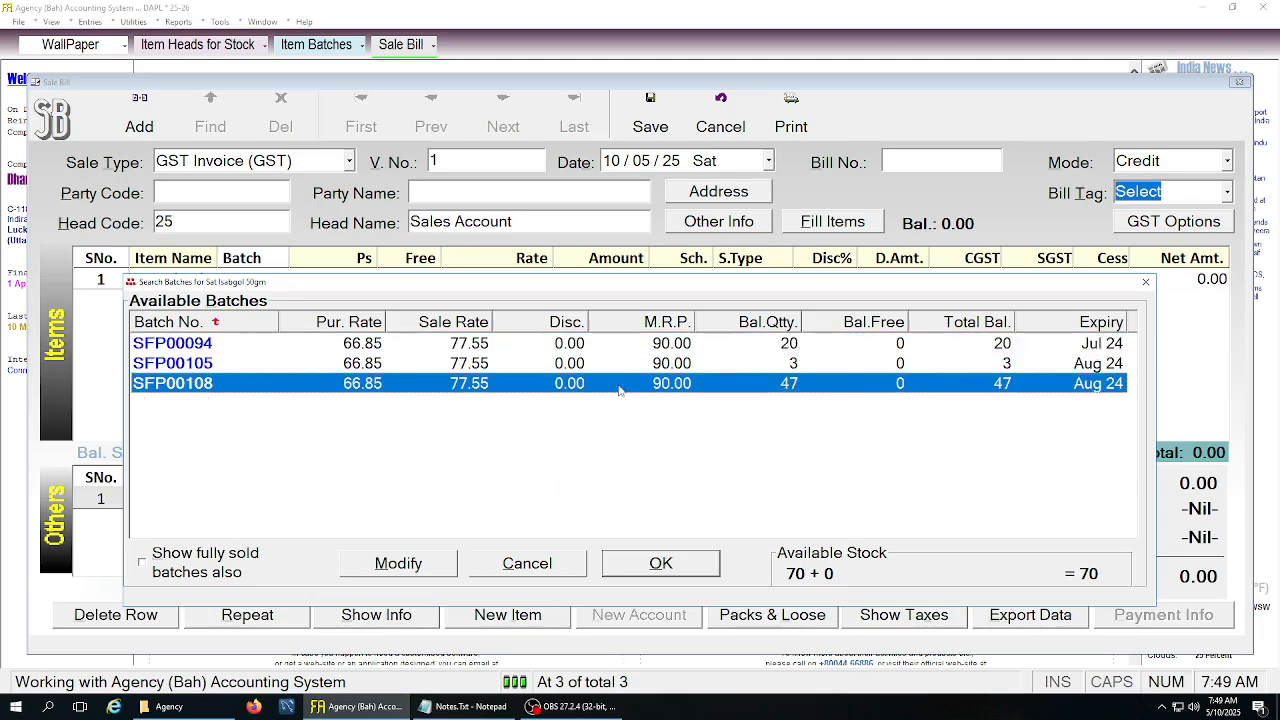
pyautogui.click(652, 566)
pyautogui.click(636, 402)
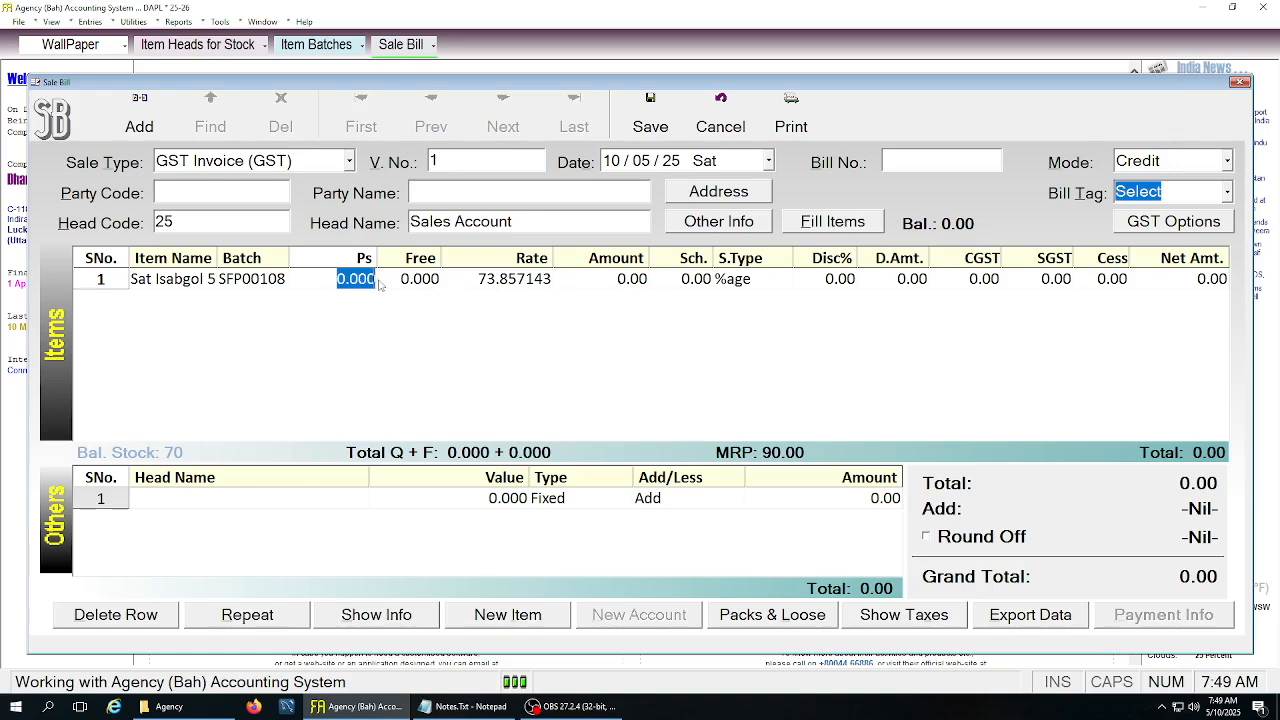
pyautogui.write('5')
pyautogui.press('Return')
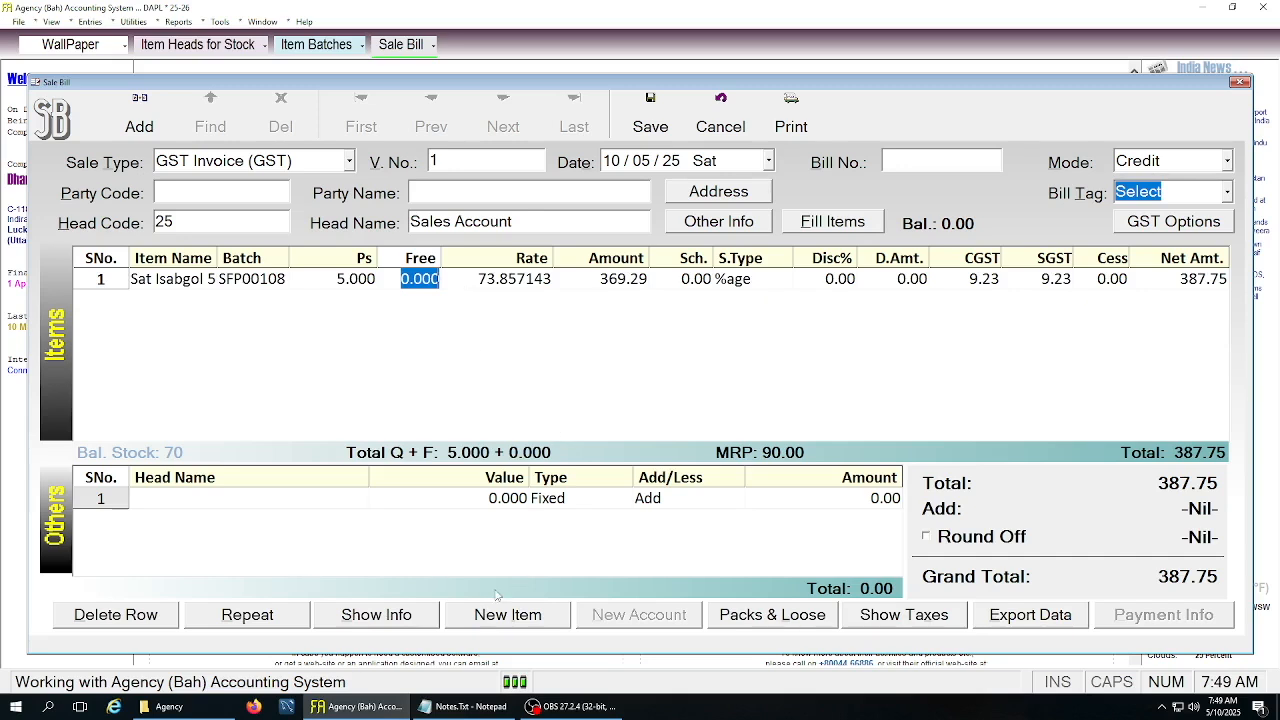
# Check the feature list in Notepad, and close the sale bill, item batches and item heads windows without saving
pyautogui.click(463, 707)
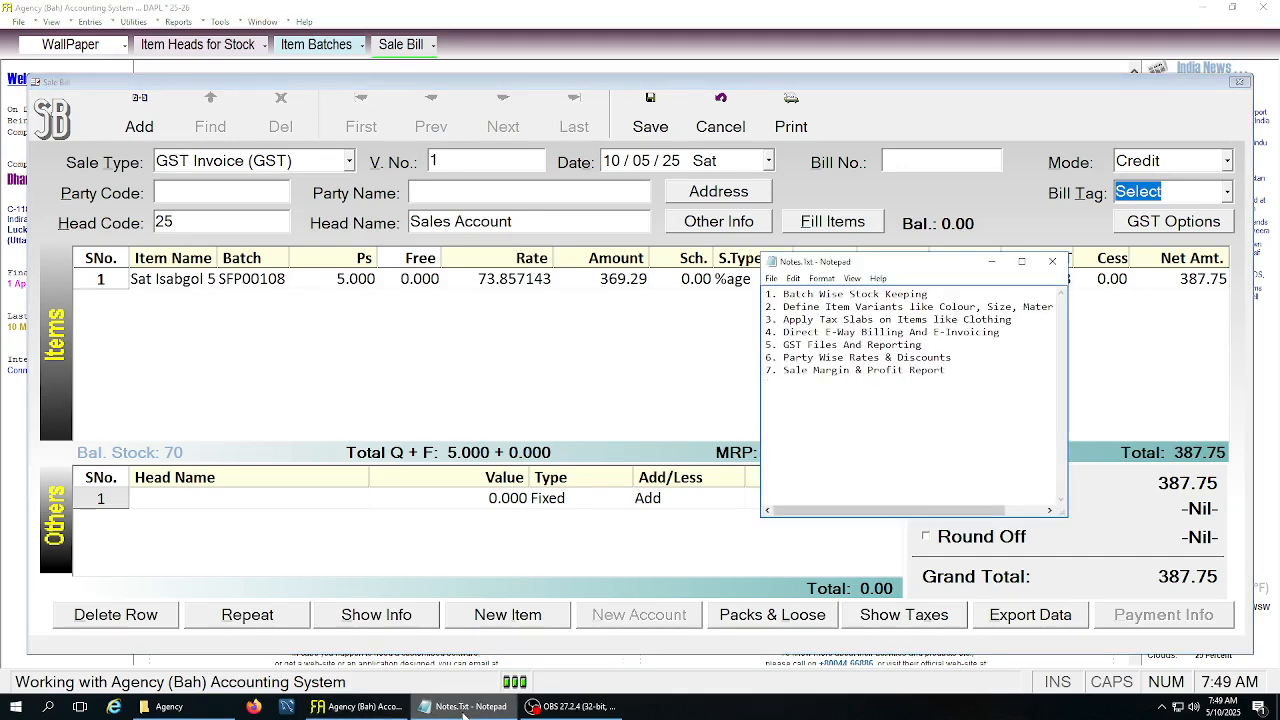
pyautogui.click(463, 707)
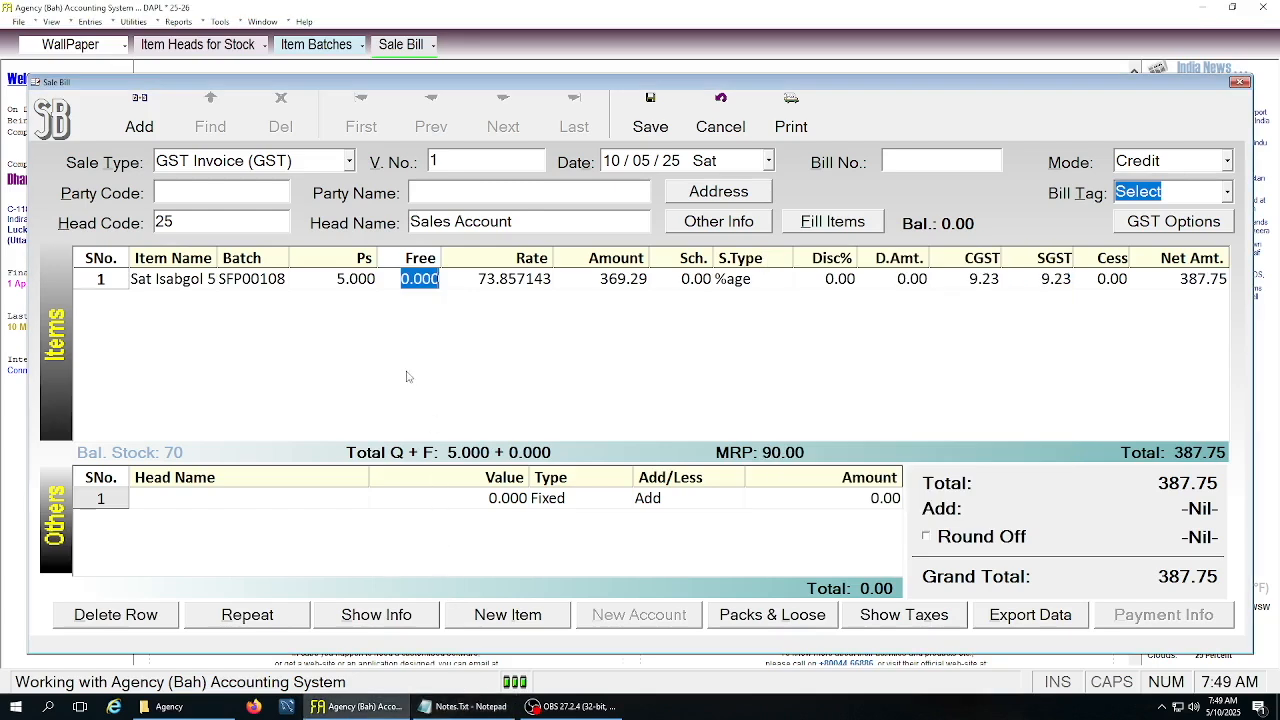
pyautogui.click(706, 136)
pyautogui.click(650, 404)
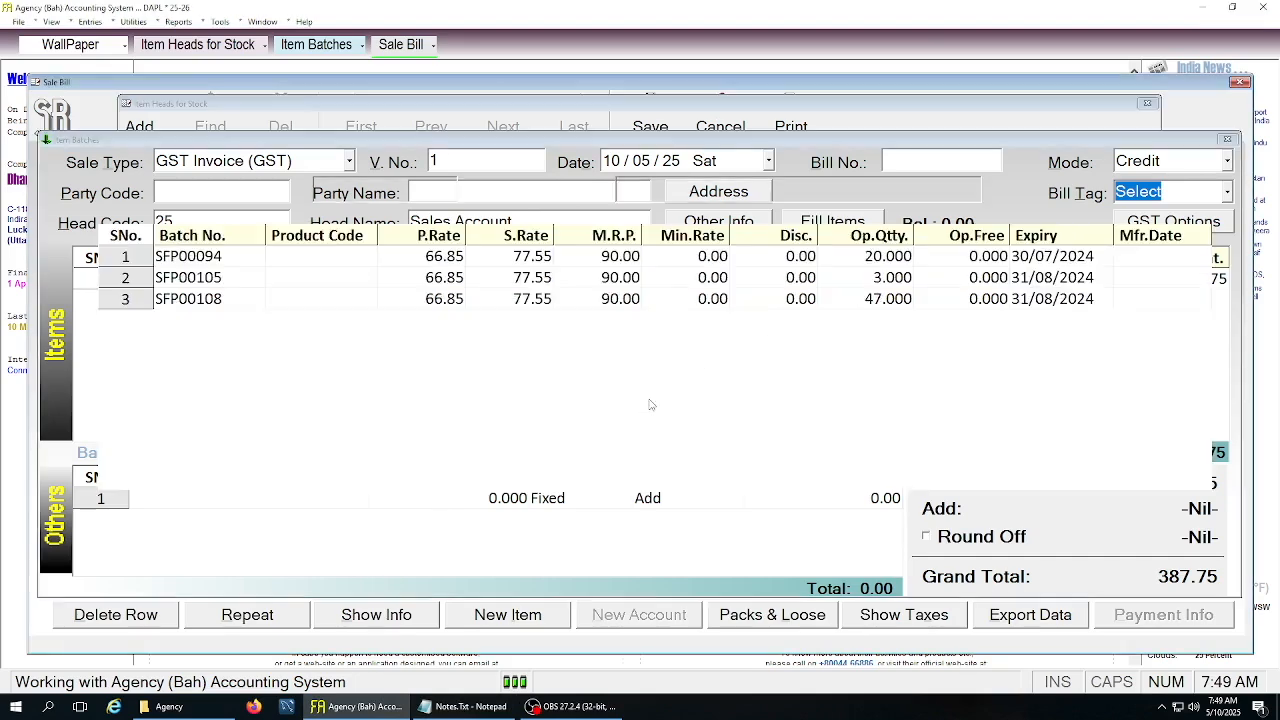
pyautogui.press('Escape')
pyautogui.press('Escape')
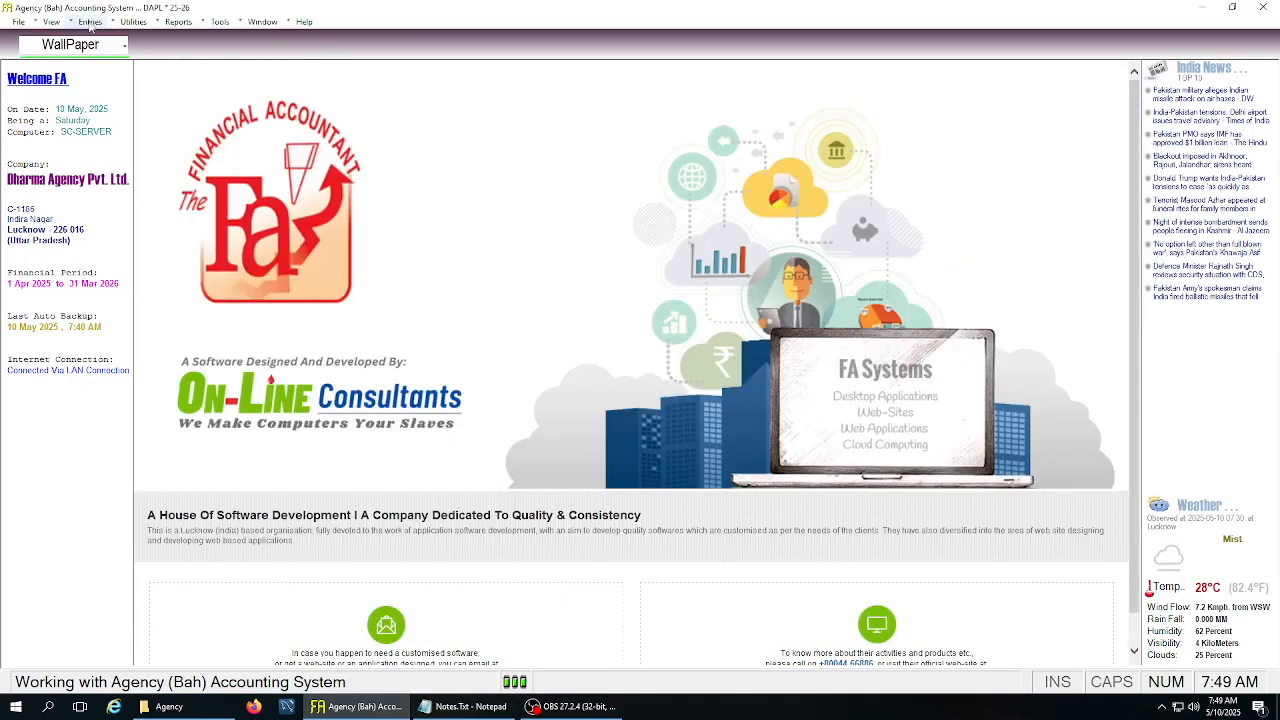
# Open the item variants for item code 1 and set the variant type to Colour
pyautogui.click(90, 23)
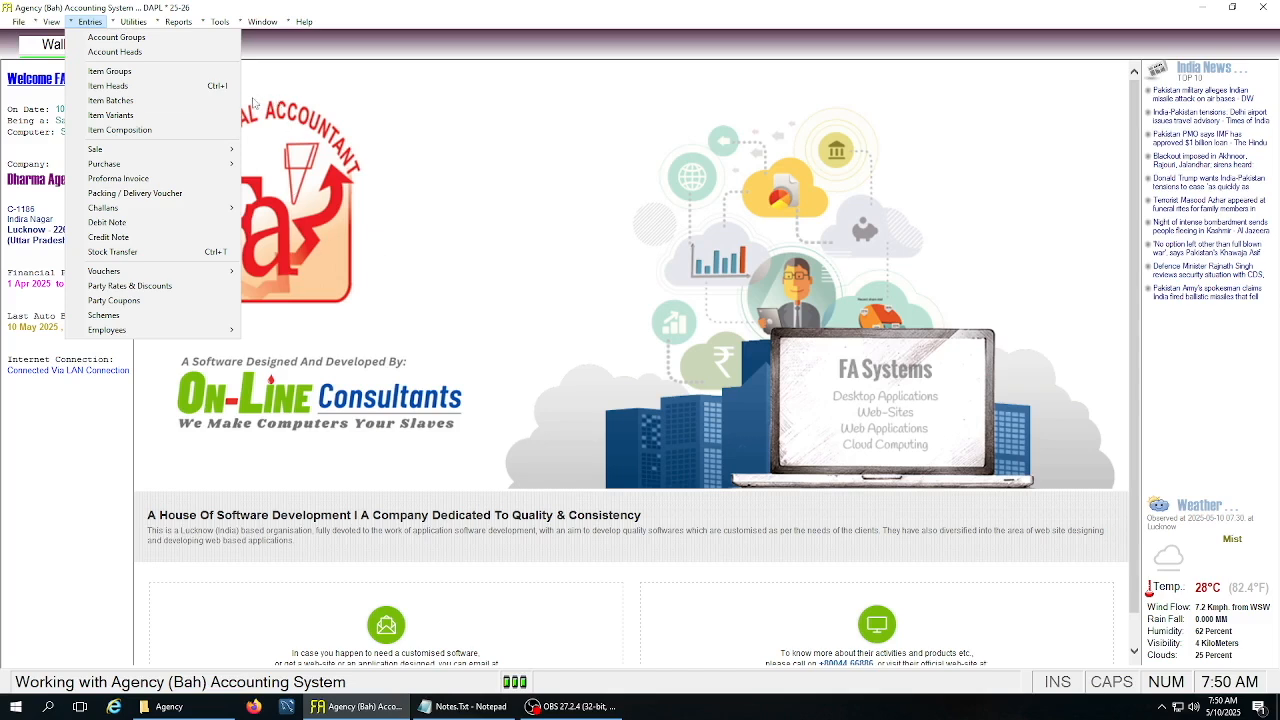
pyautogui.click(112, 115)
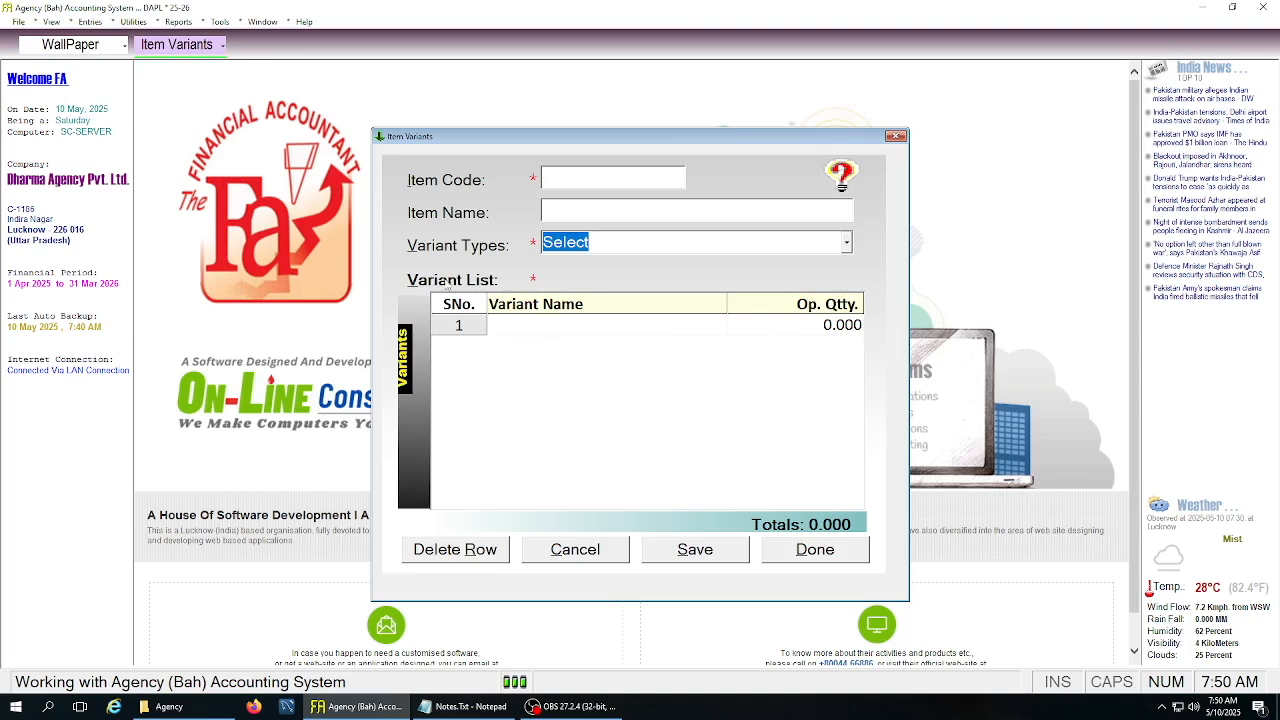
pyautogui.click(571, 181)
pyautogui.write('1')
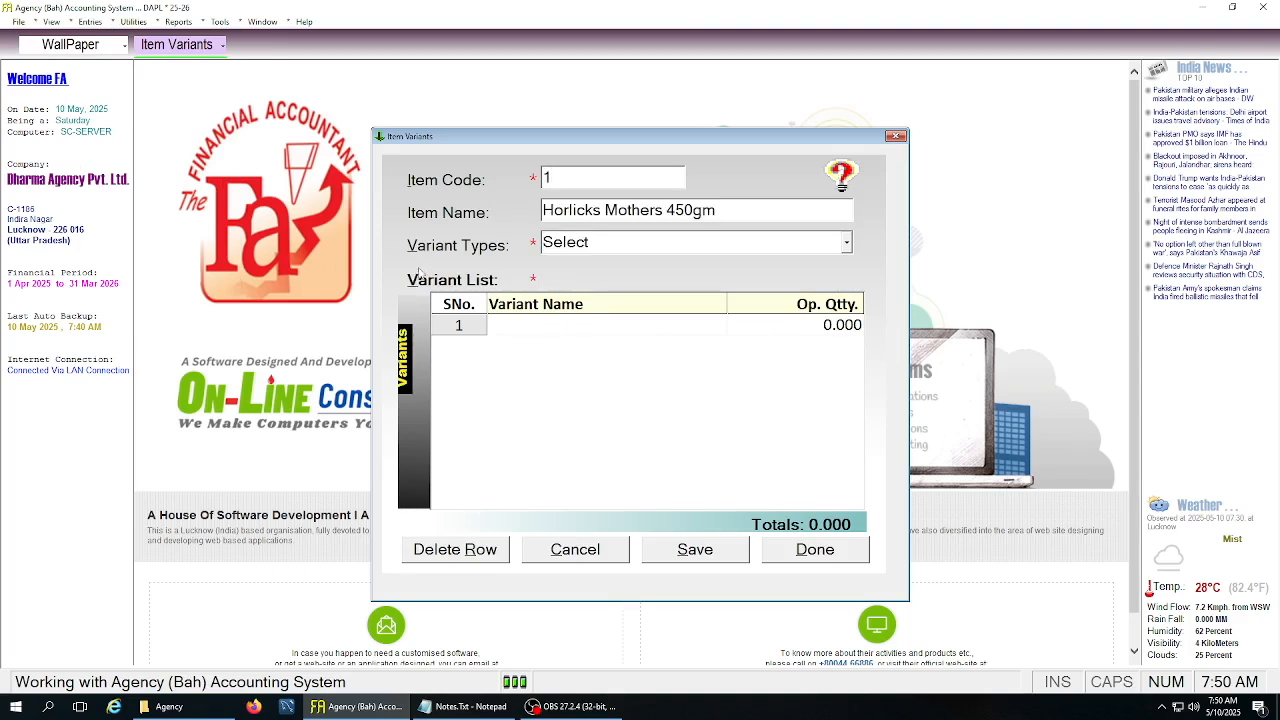
pyautogui.click(610, 245)
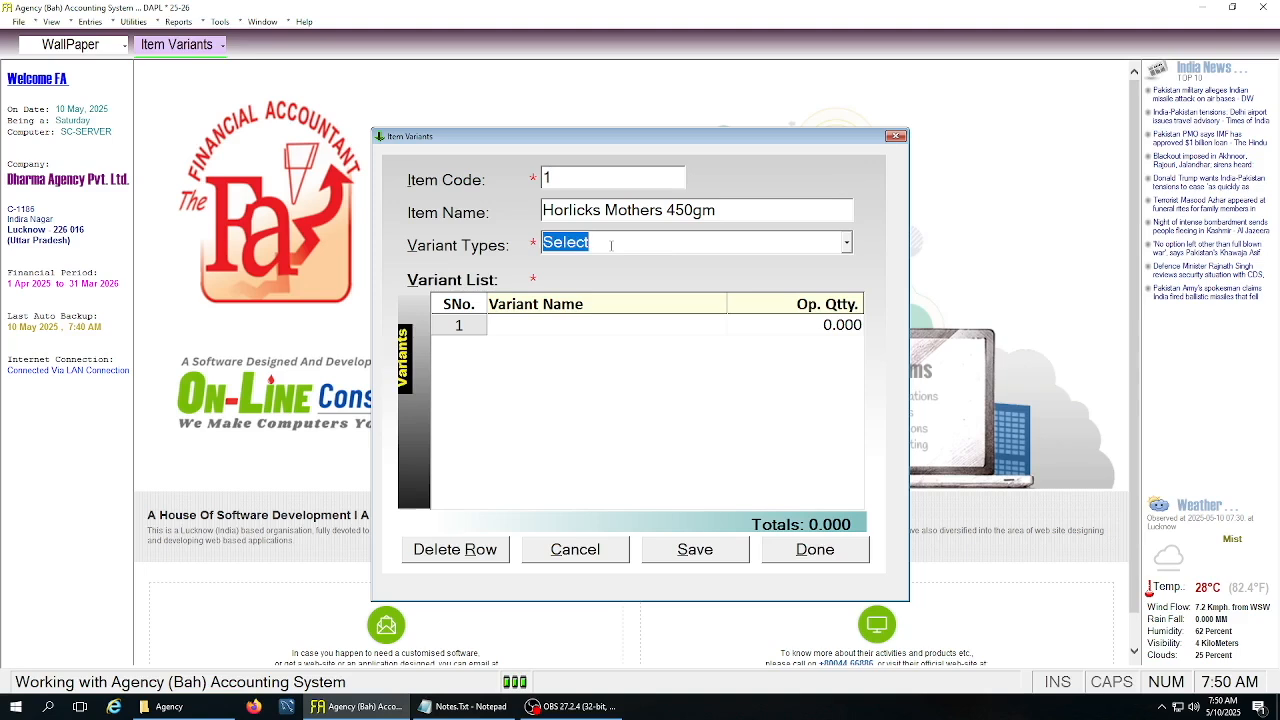
pyautogui.write('Colo')
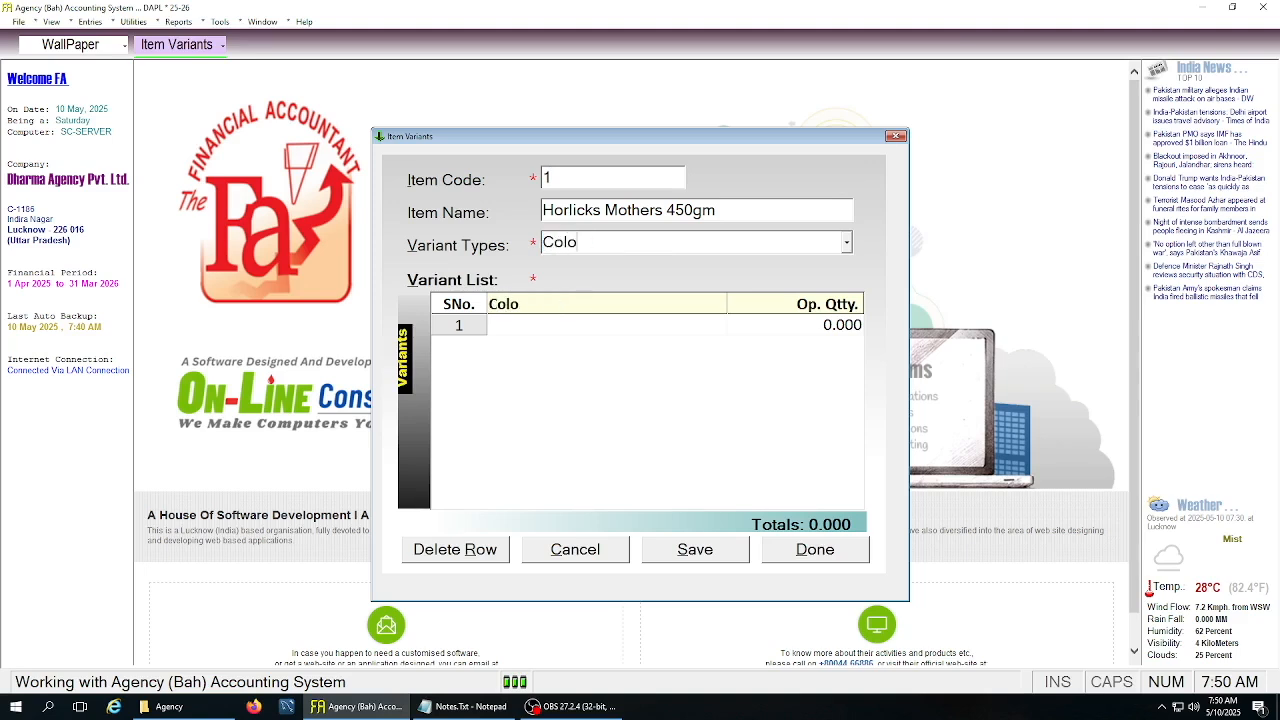
pyautogui.write('ur')
# Enter White, Blue and Green as the item's colour variants without opening quantities and finish the entry
pyautogui.click(570, 325)
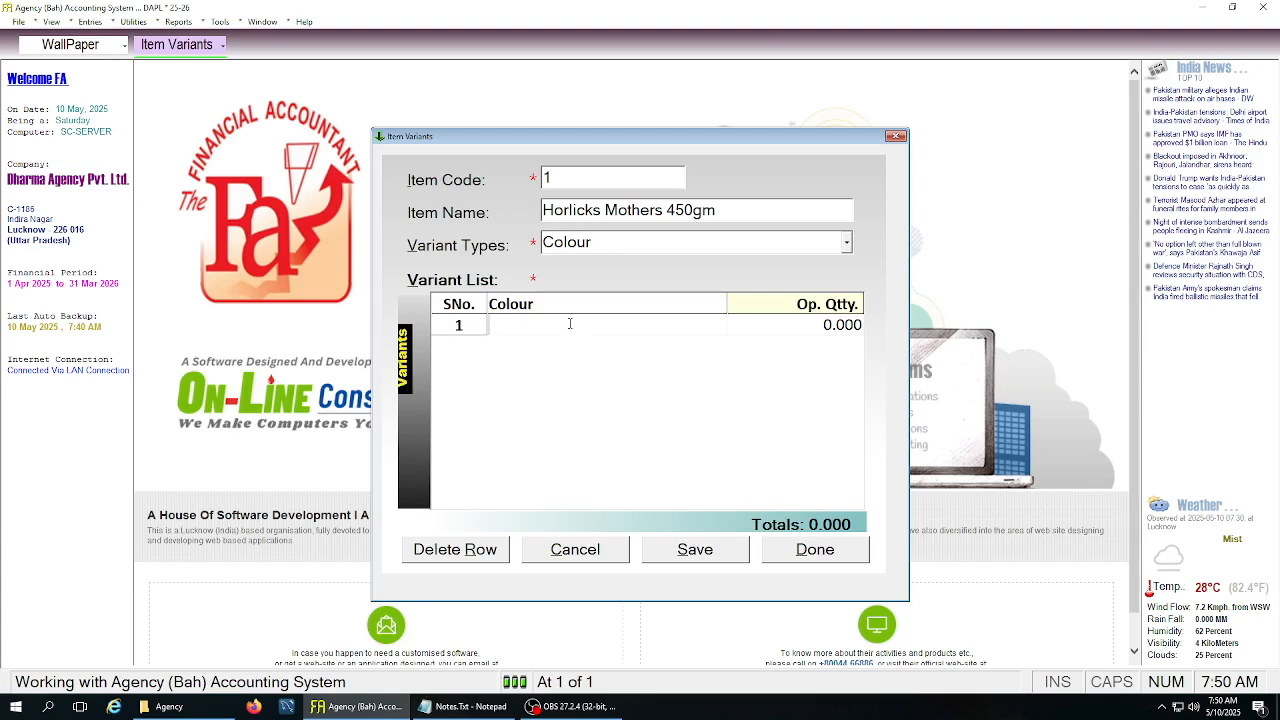
pyautogui.write('White')
pyautogui.press('Return')
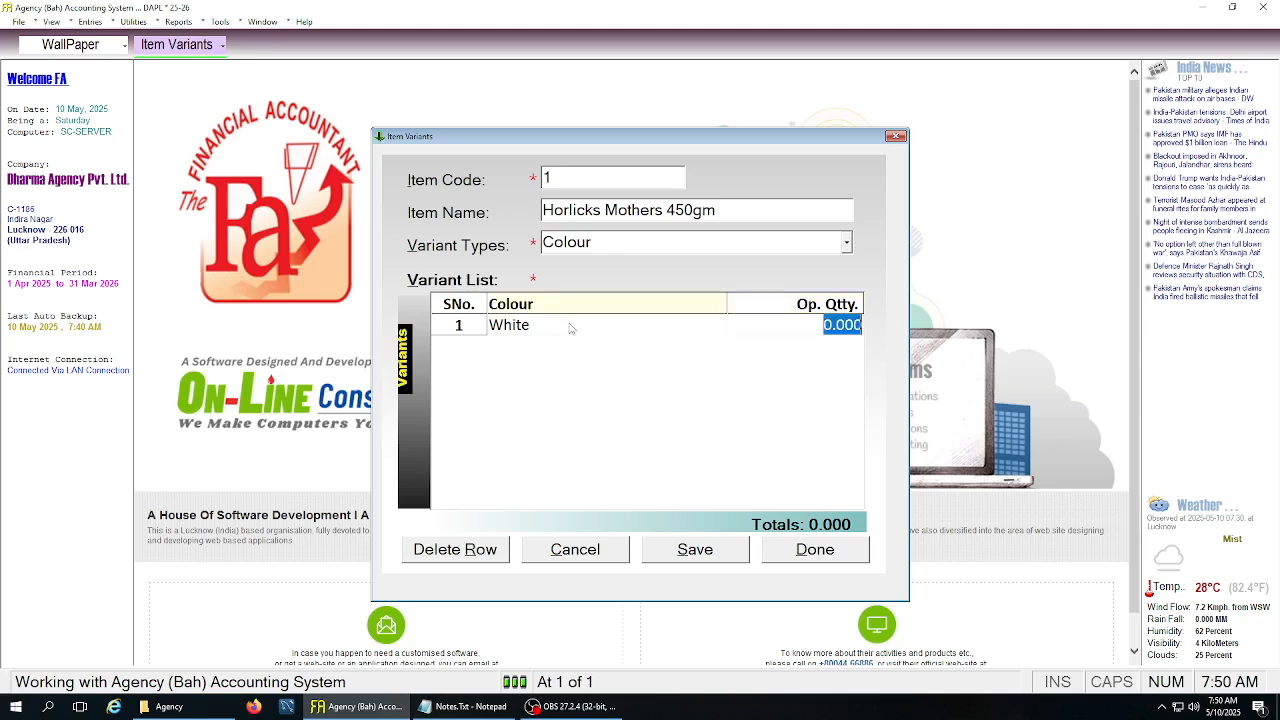
pyautogui.press('Return')
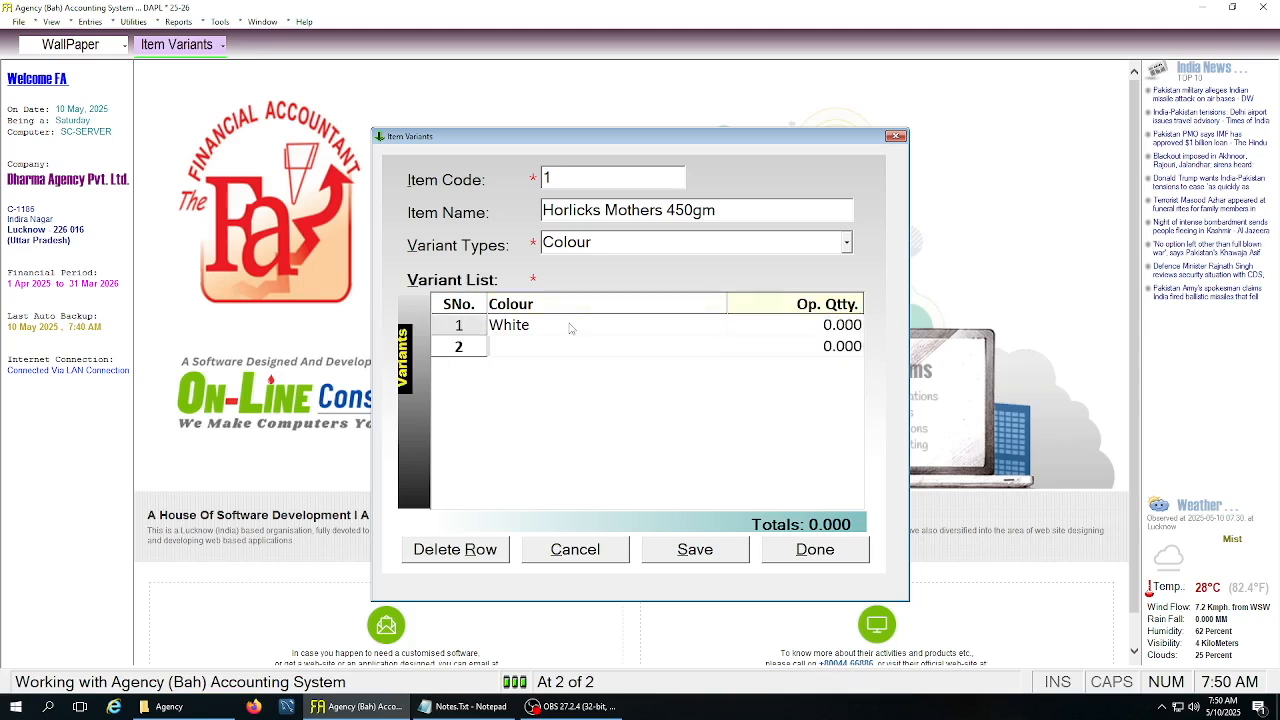
pyautogui.write('Blue')
pyautogui.press('Return')
pyautogui.press('Return')
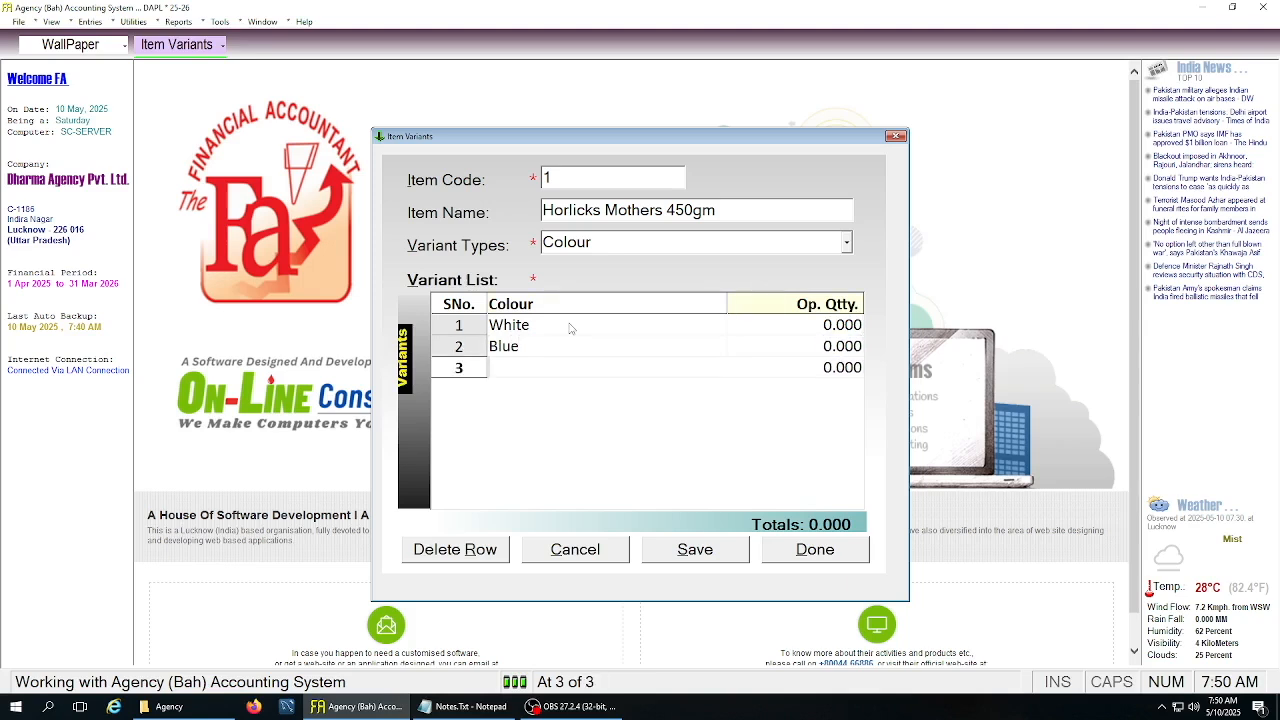
pyautogui.write('Green')
pyautogui.press('Return')
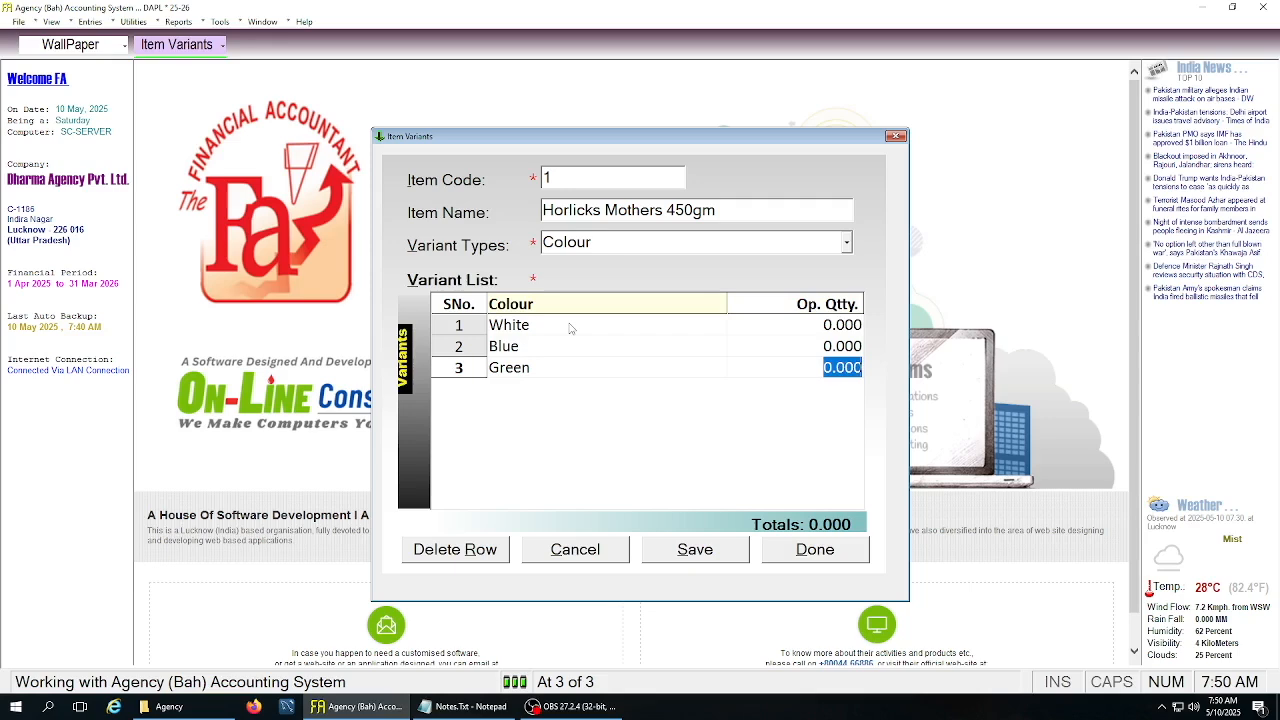
pyautogui.click(798, 550)
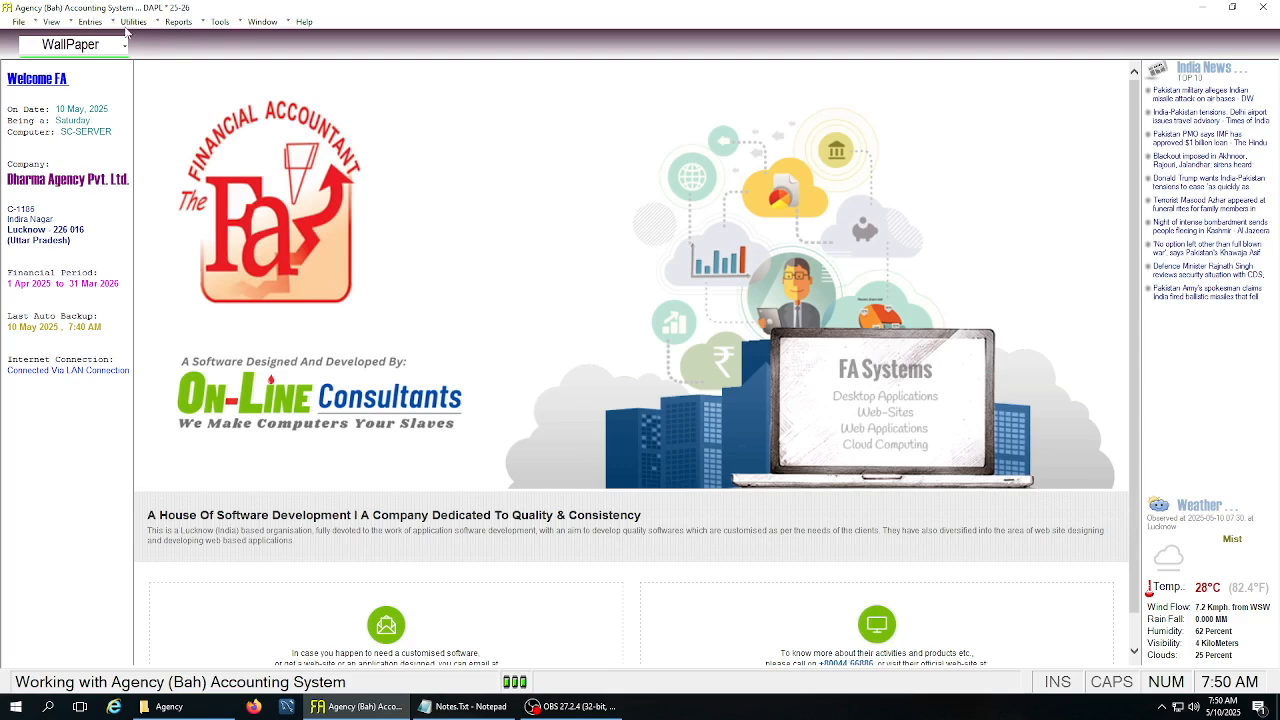
# Start a new sale bill with item code 1 in the first row and decline opening a batch for it
pyautogui.hotkey('ctrl', 's')
pyautogui.click(166, 280)
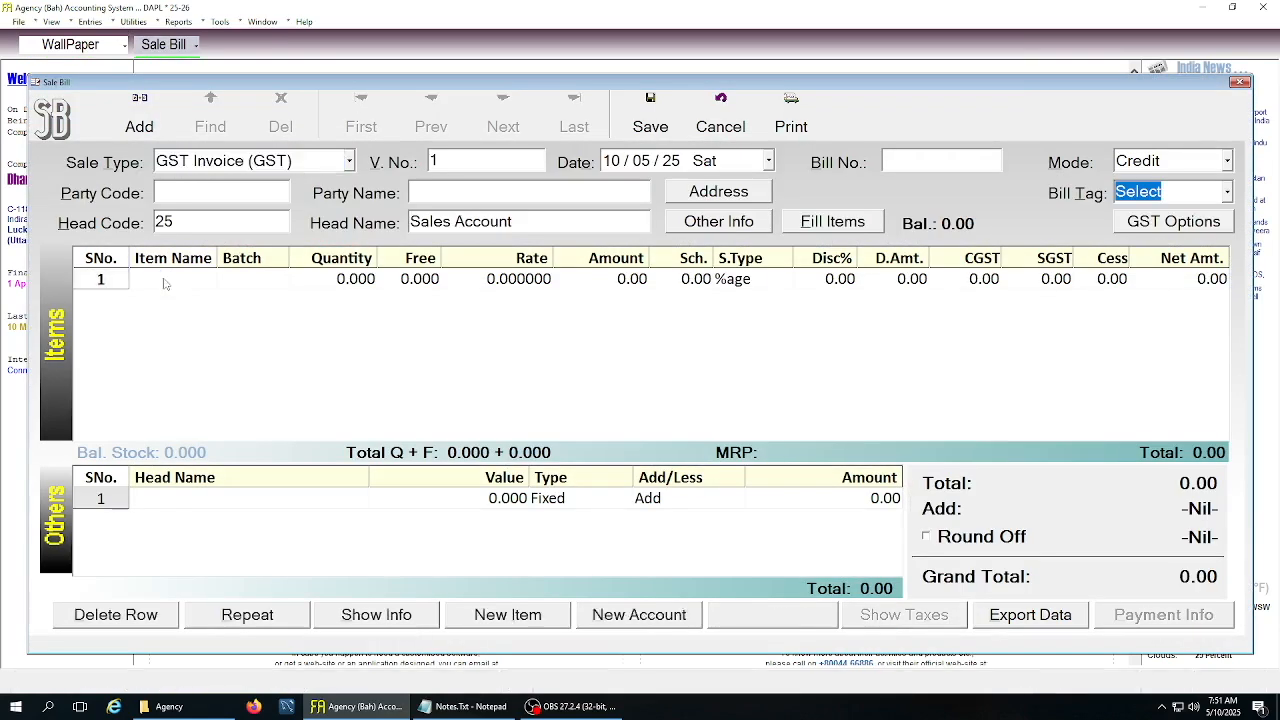
pyautogui.write('1')
pyautogui.press('Return')
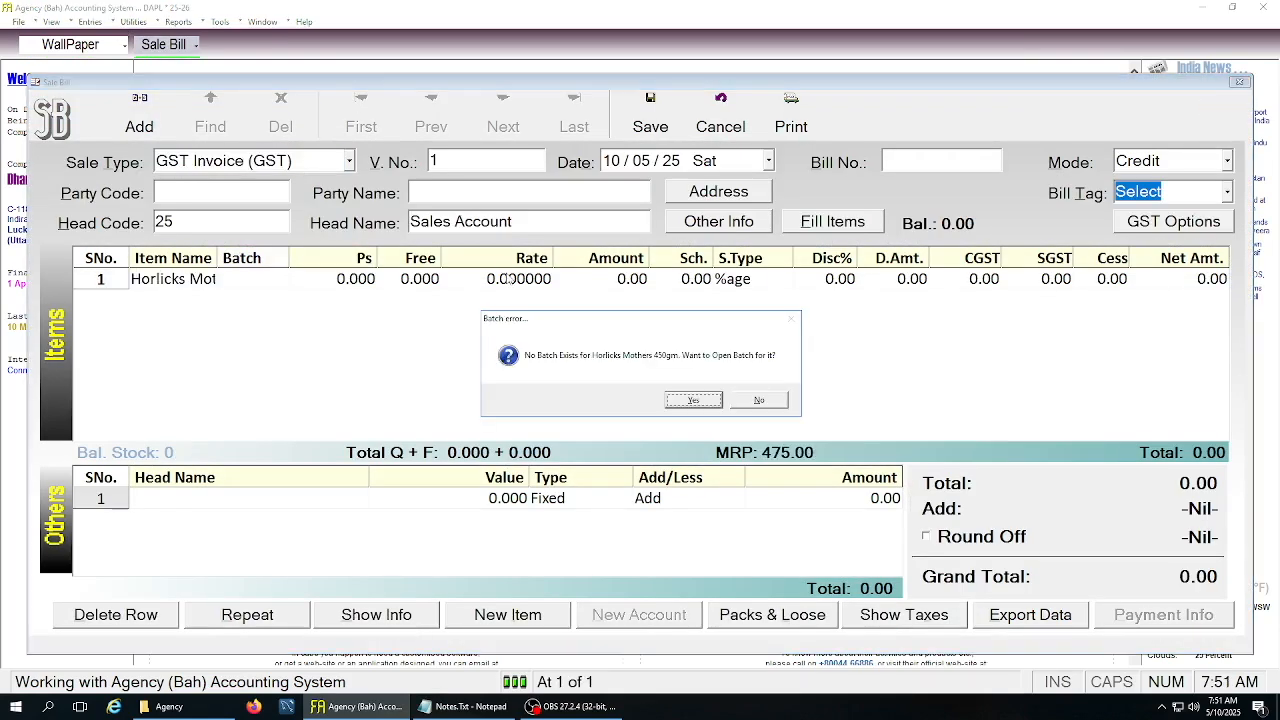
pyautogui.press('Right')
pyautogui.press('Return')
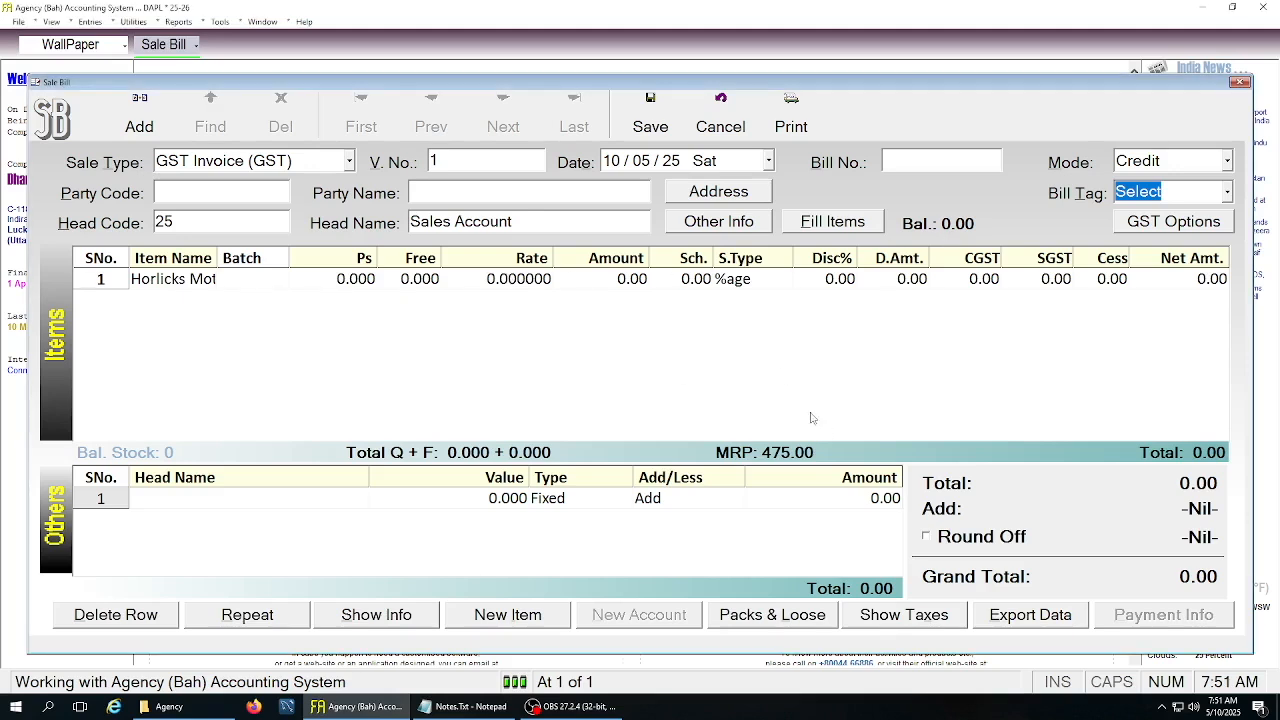
# Set the quantity of the Horlicks item in the sale bill's first row to 5
pyautogui.click(449, 283)
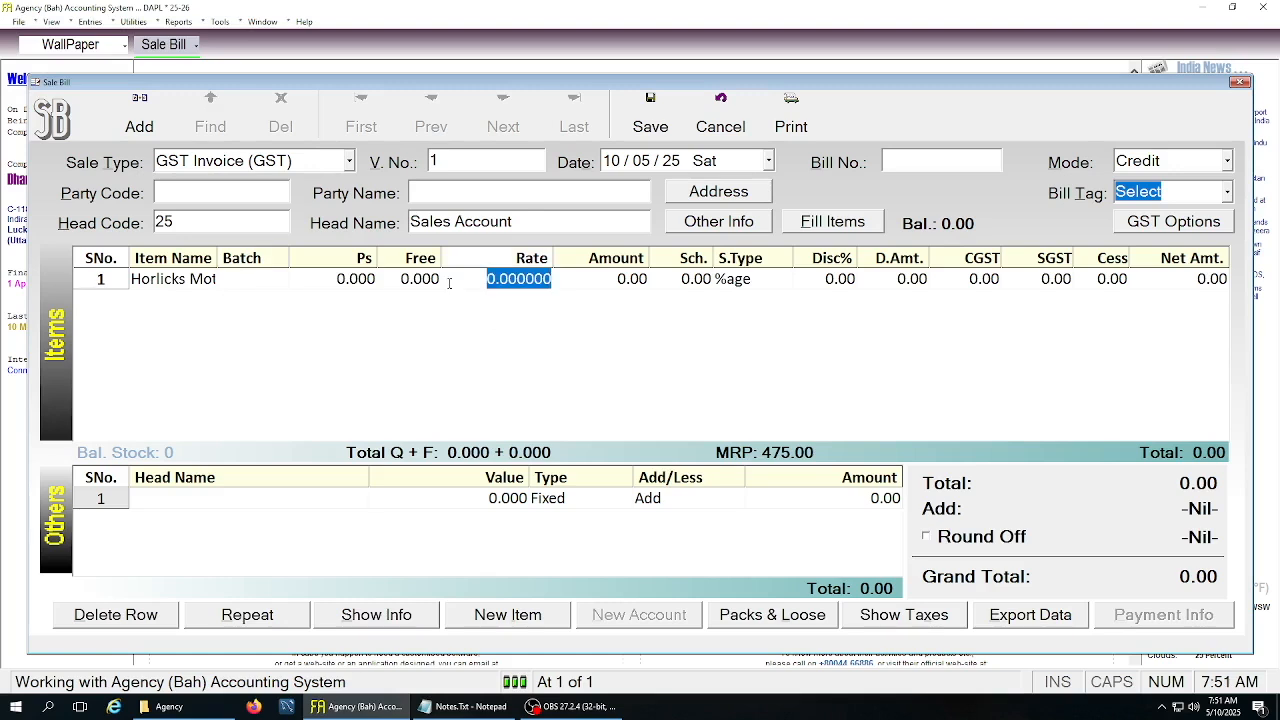
pyautogui.press('Return')
pyautogui.click(356, 281)
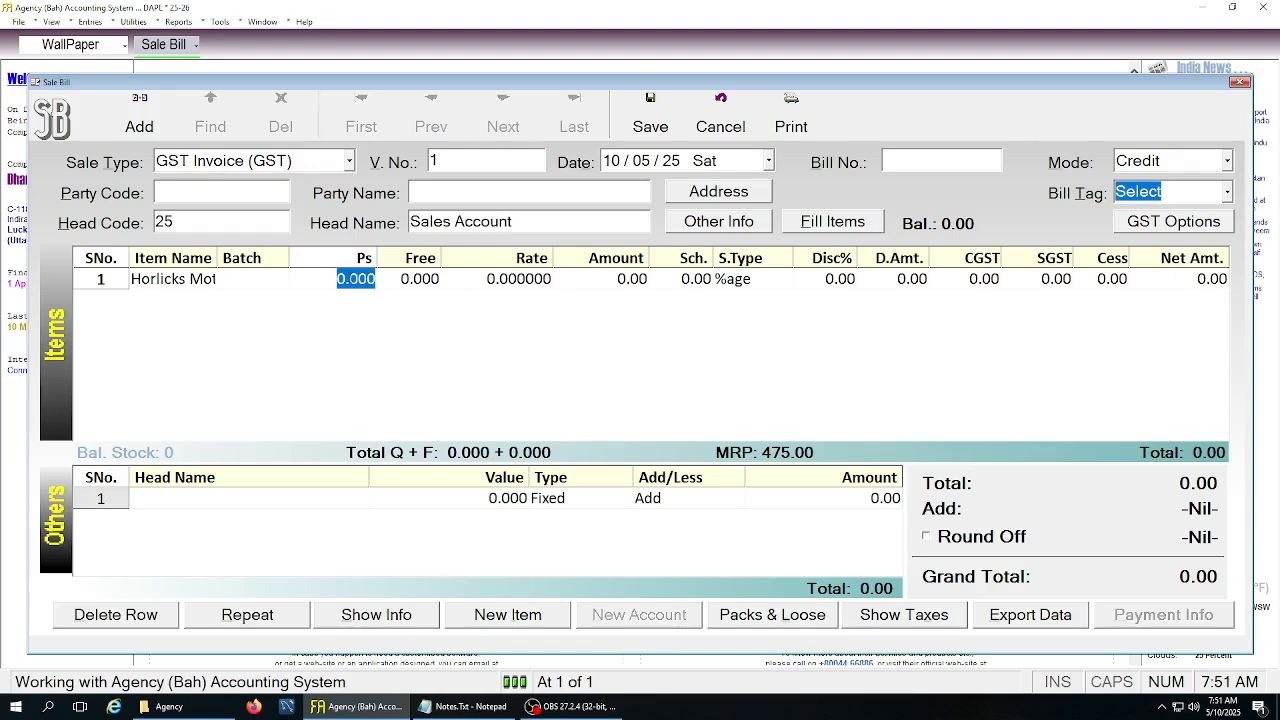
pyautogui.write('5')
pyautogui.press('Return')
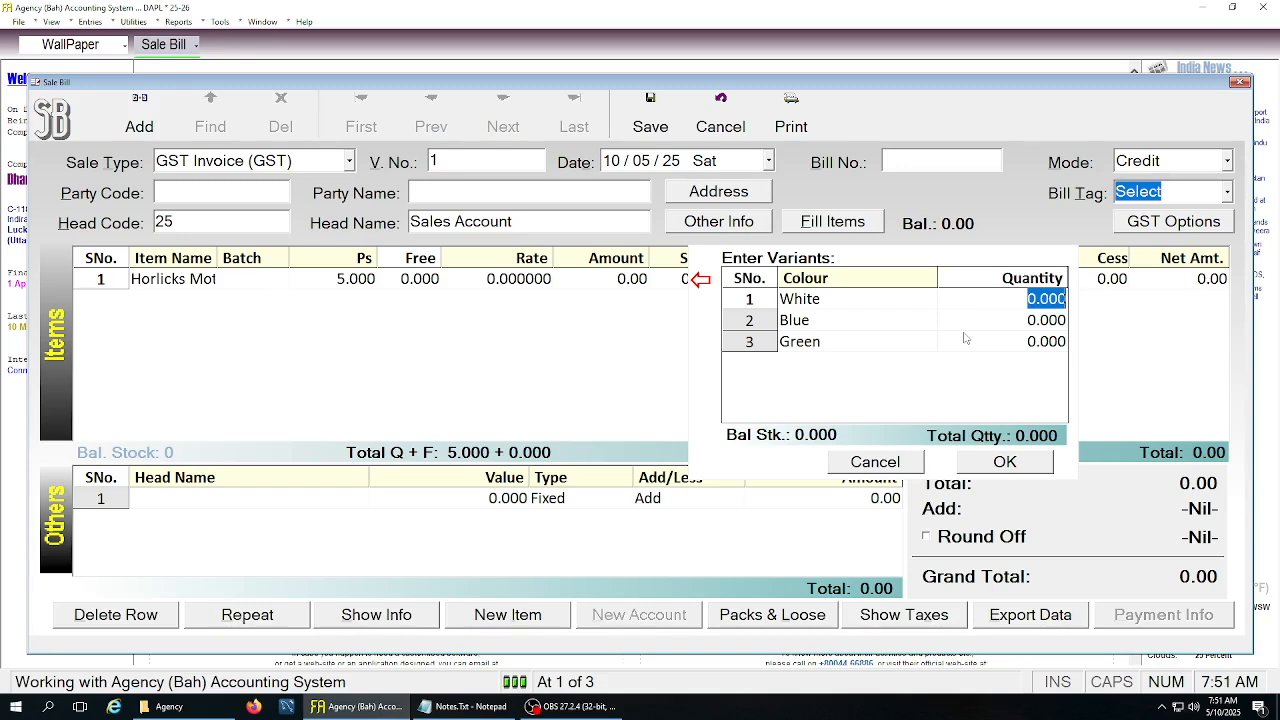
# Split the billed quantity by colour variant into 1 White, 2 Blue and 2 Green, and confirm the split
pyautogui.write('1')
pyautogui.press('Return')
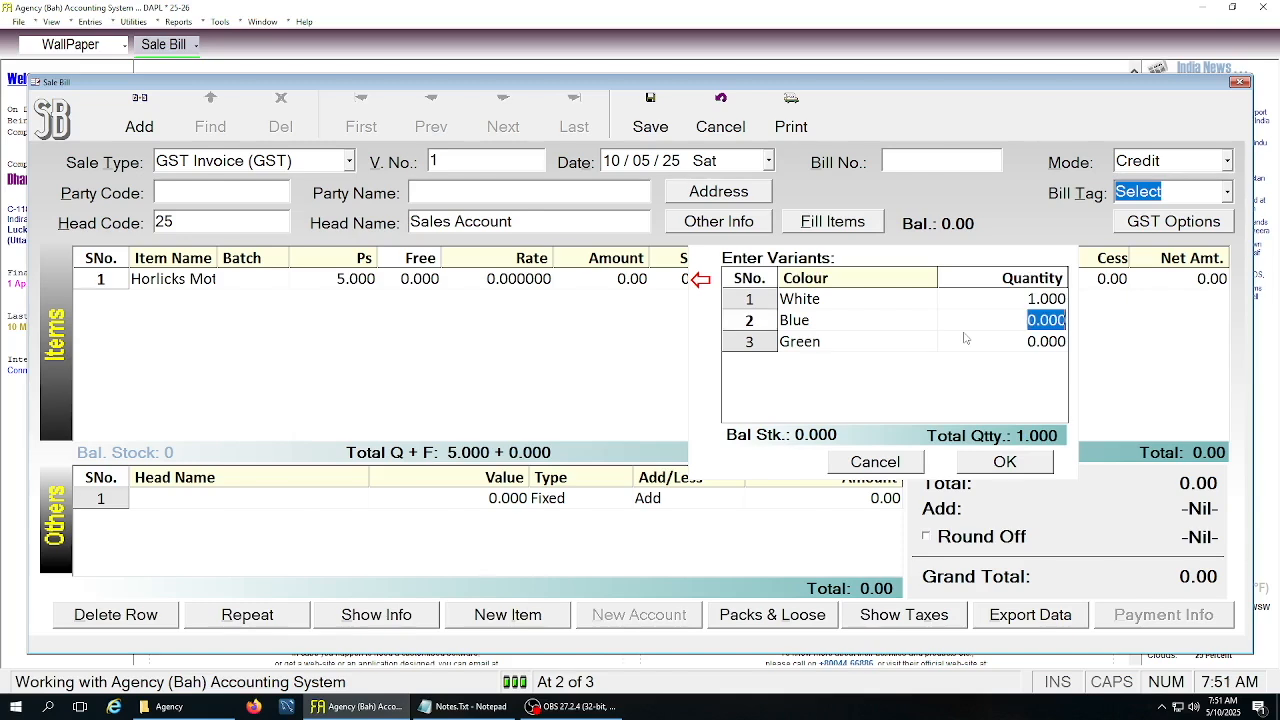
pyautogui.write('2')
pyautogui.press('Return')
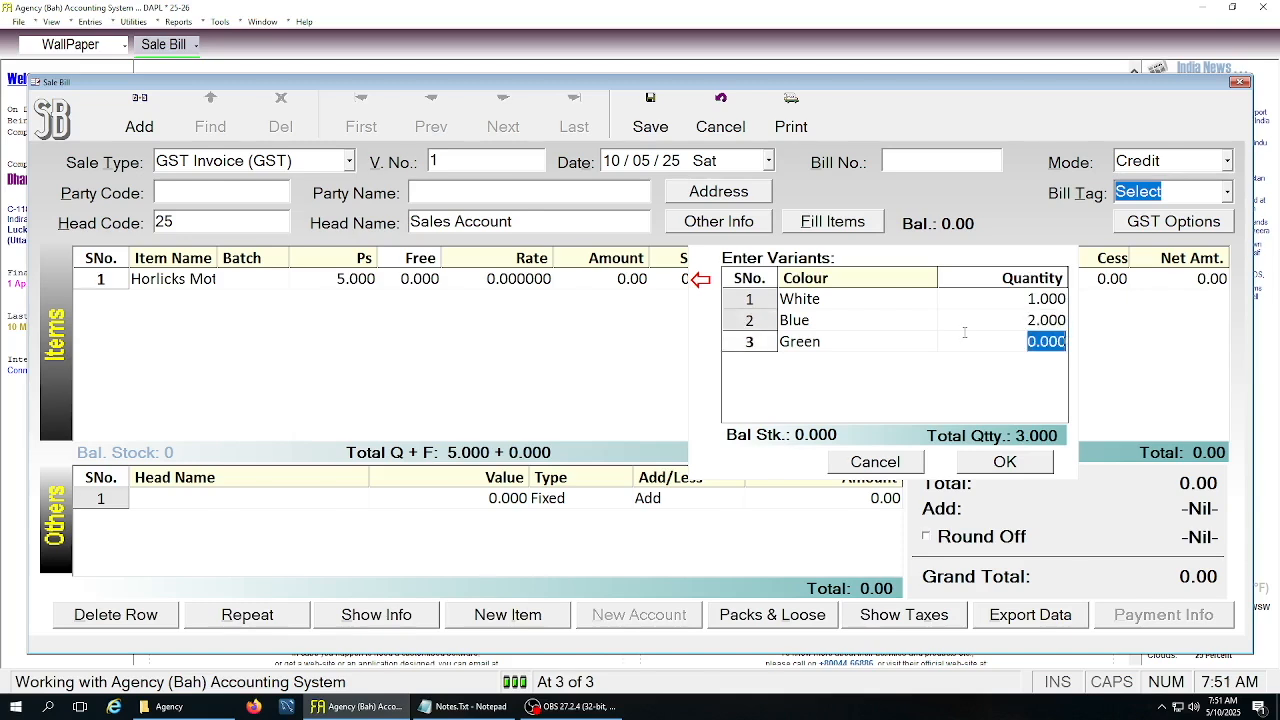
pyautogui.write('2')
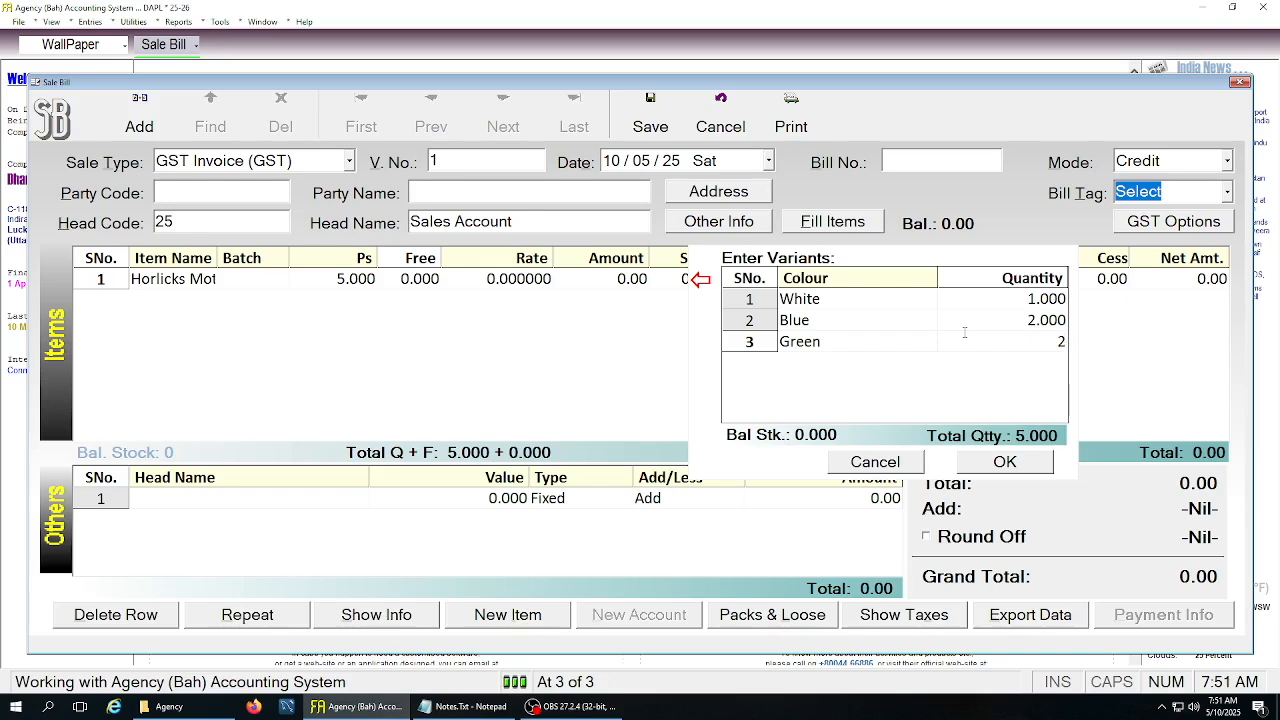
pyautogui.press('Return')
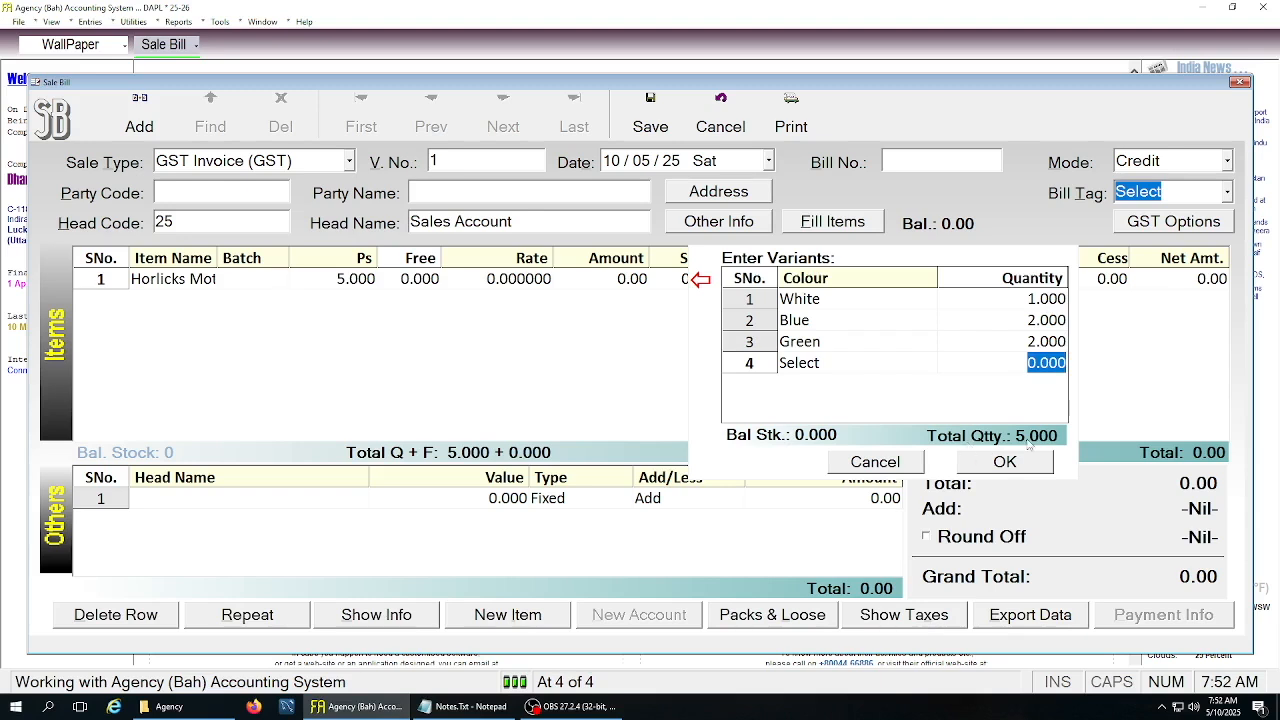
pyautogui.click(993, 466)
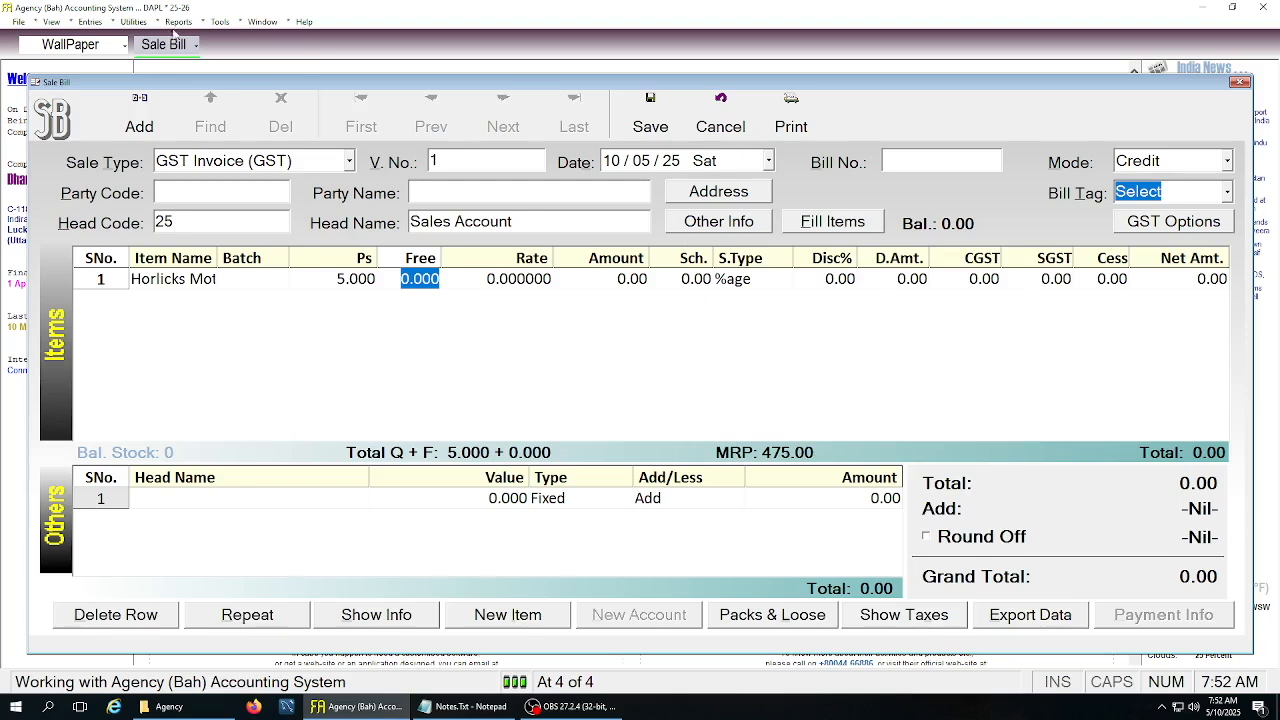
# Open the Position Of Stock report, choose item code 1 and enable printing of variant-wise stock
pyautogui.click(177, 23)
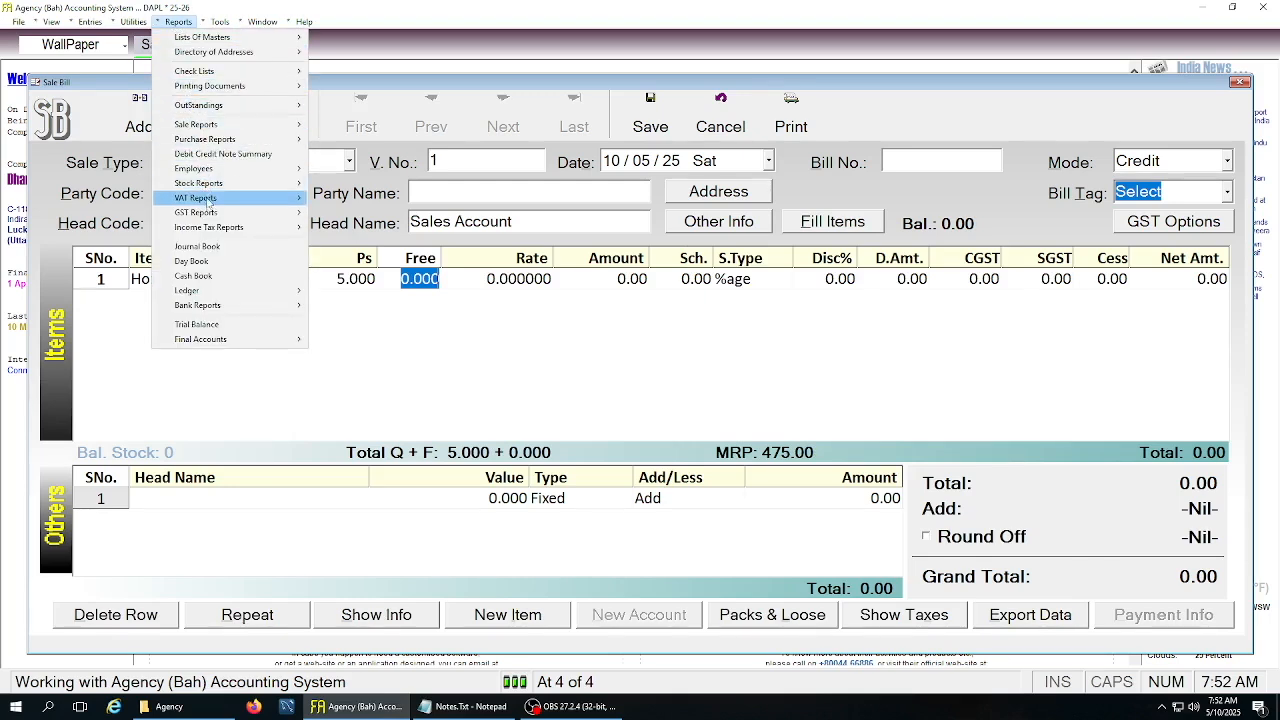
pyautogui.moveTo(215, 199)
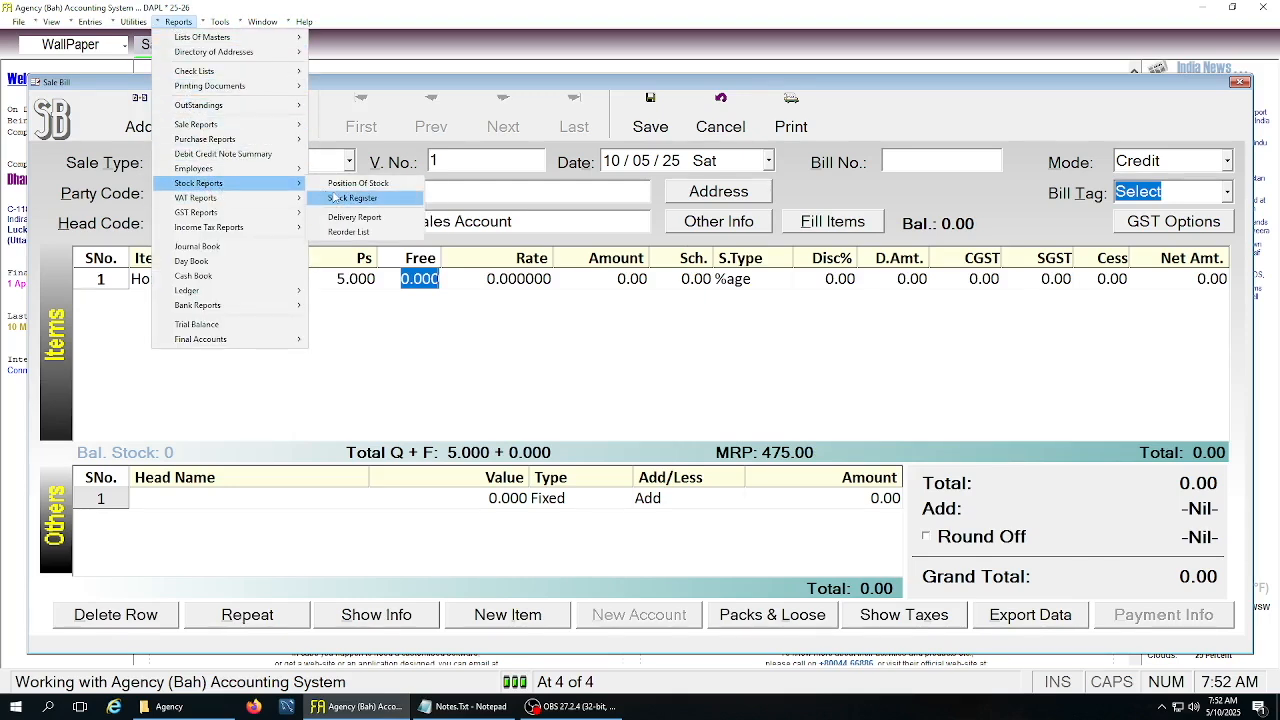
pyautogui.click(345, 187)
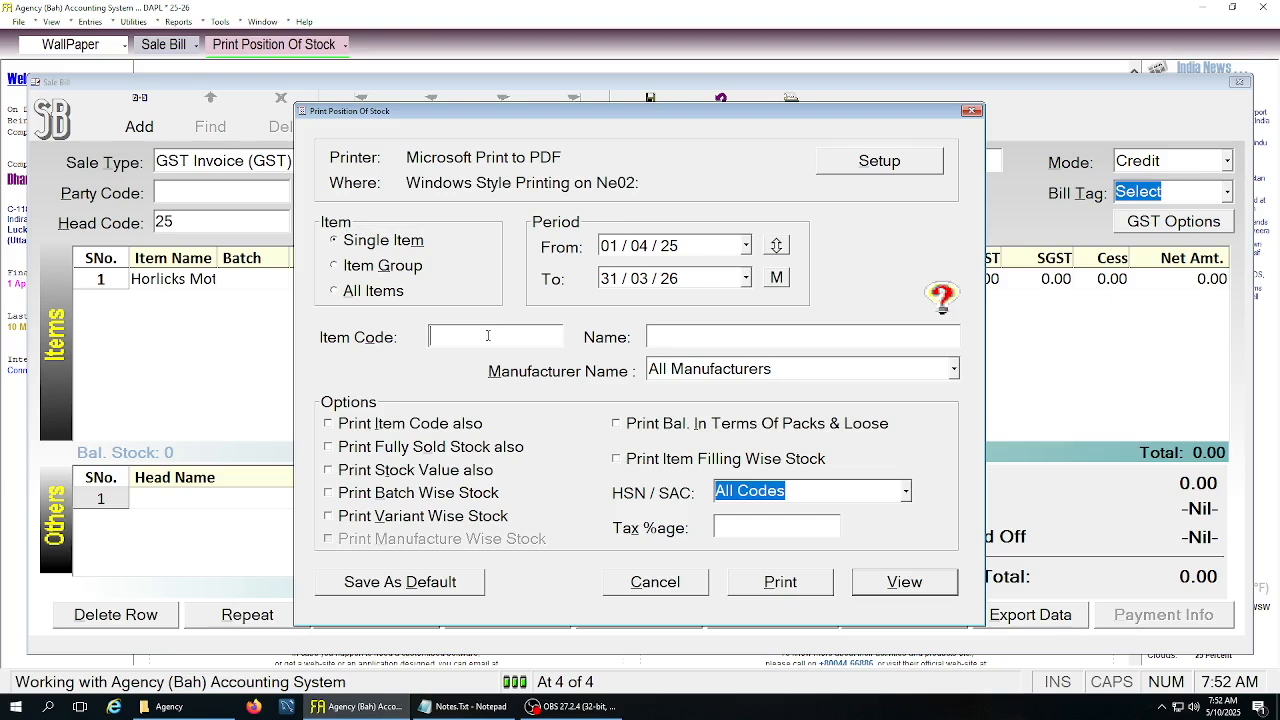
pyautogui.write('1')
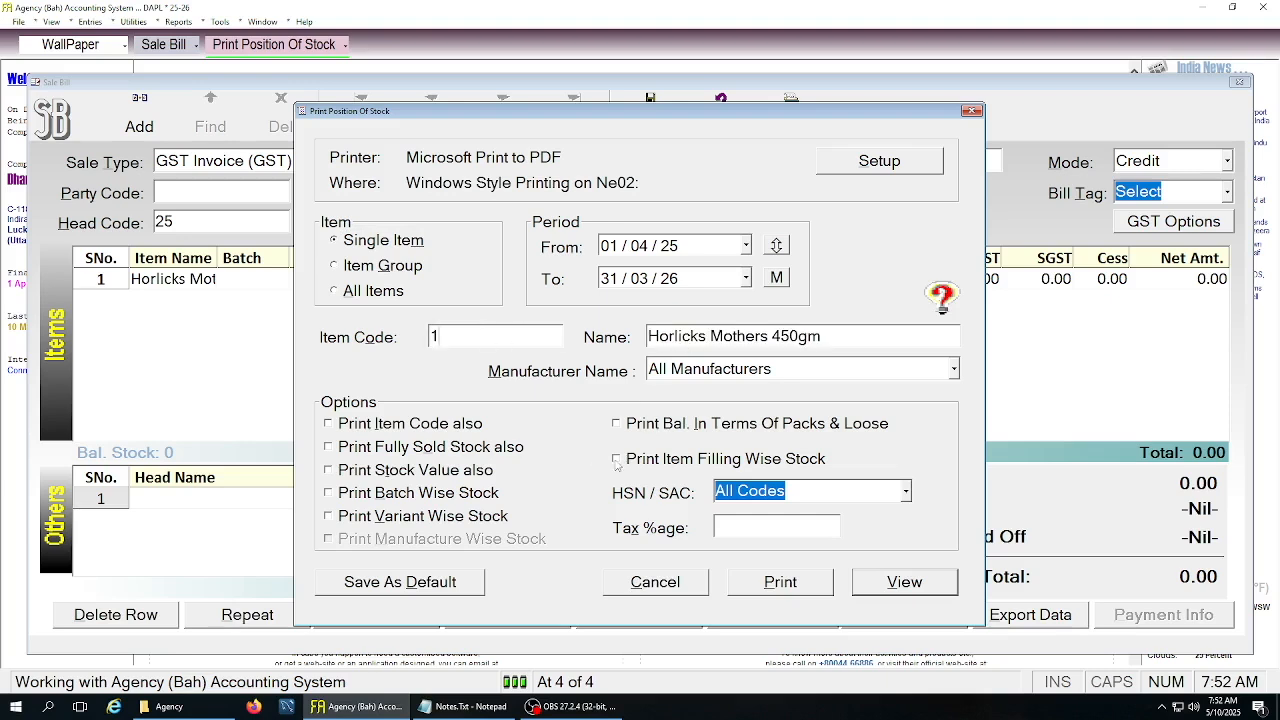
pyautogui.click(350, 518)
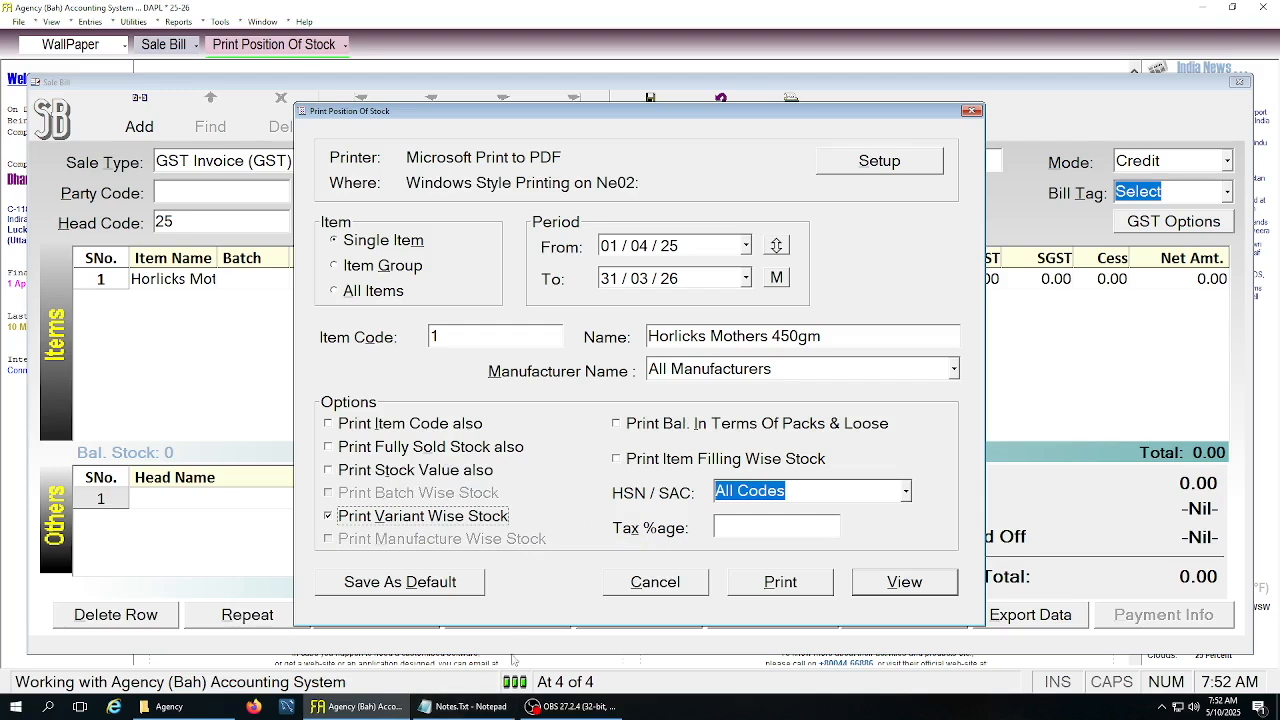
# Check the feature list in Notepad, return to the sale bill and decline opening a batch for the item
pyautogui.click(491, 713)
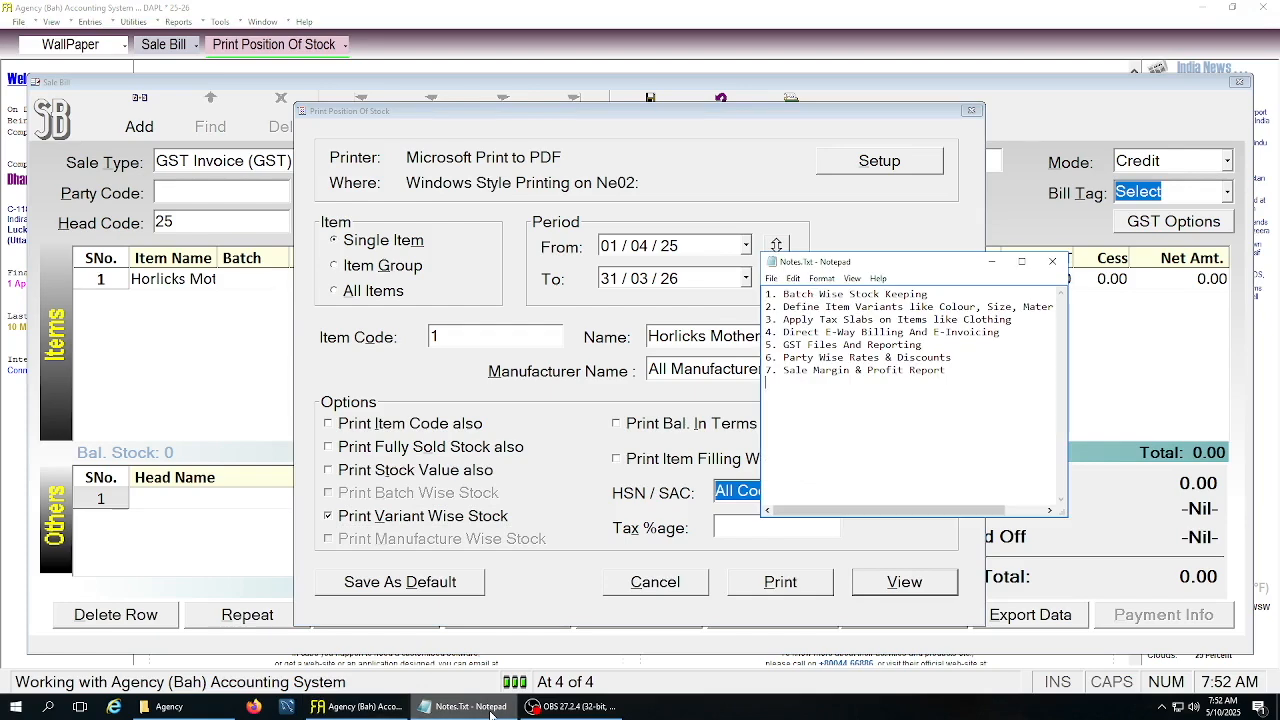
pyautogui.click(257, 292)
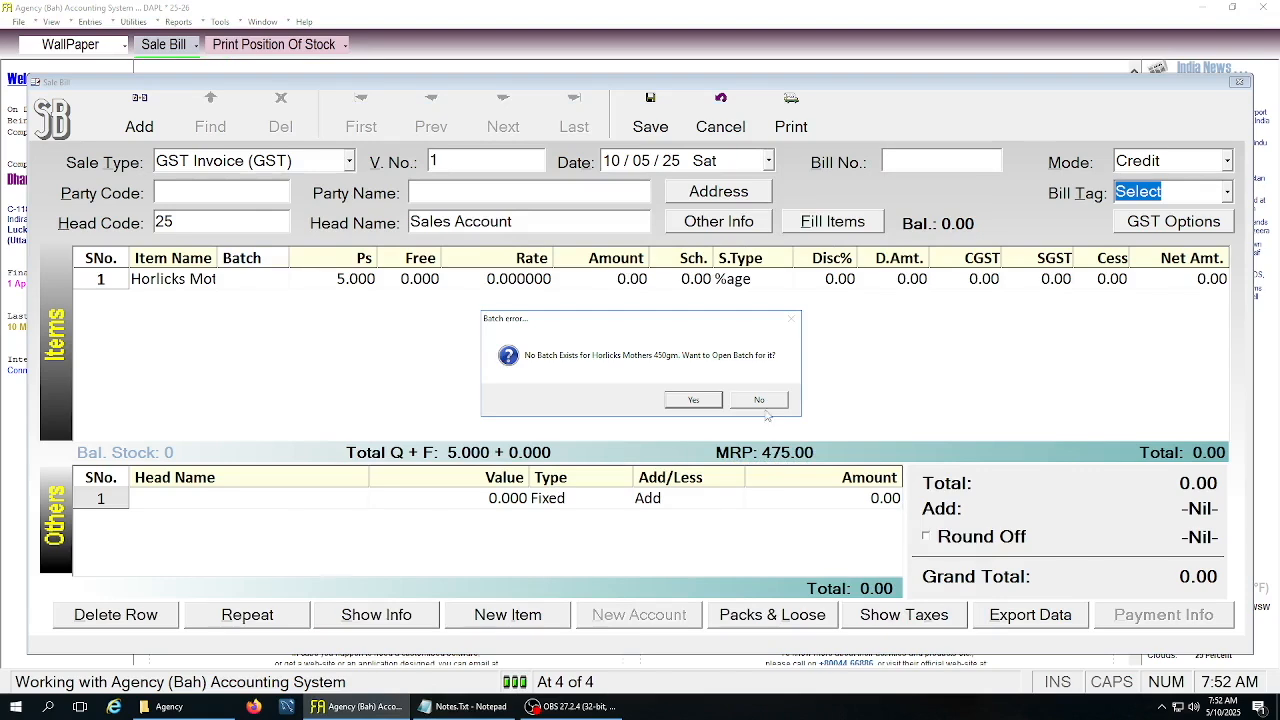
pyautogui.click(762, 401)
pyautogui.click(760, 398)
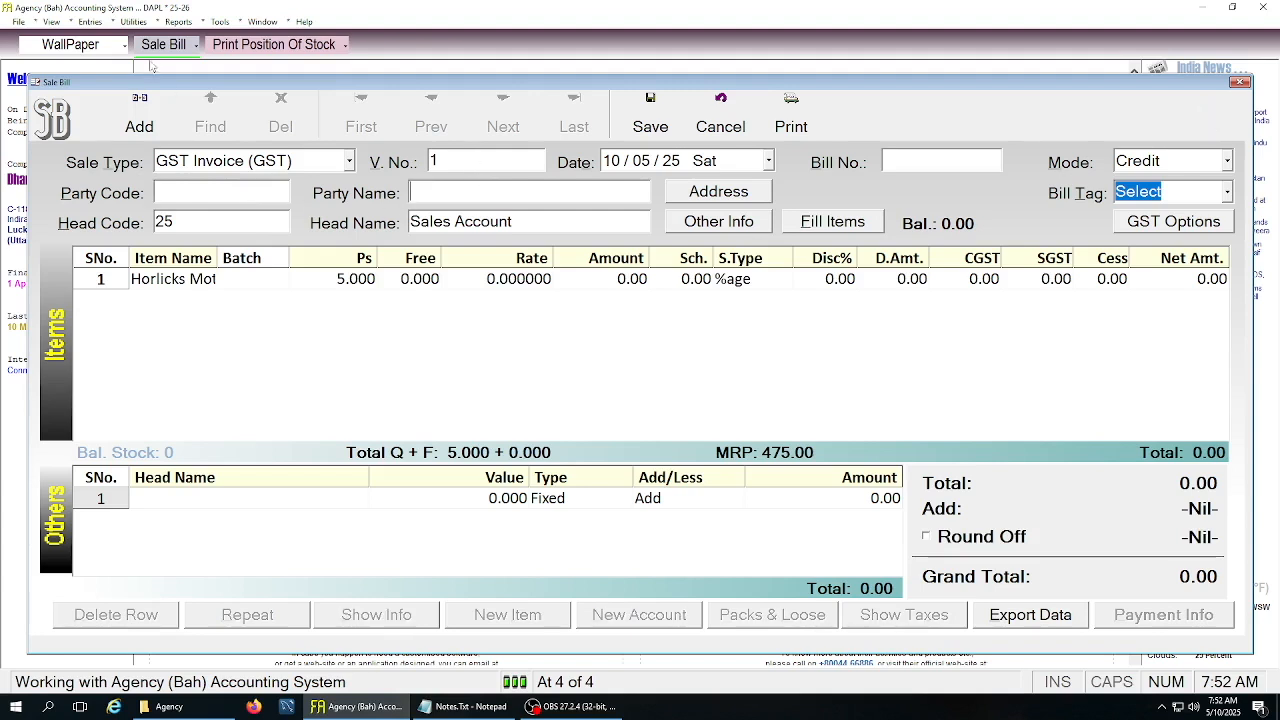
# Open the item heads and find the existing item Wiping Cloth in the item search
pyautogui.click(103, 23)
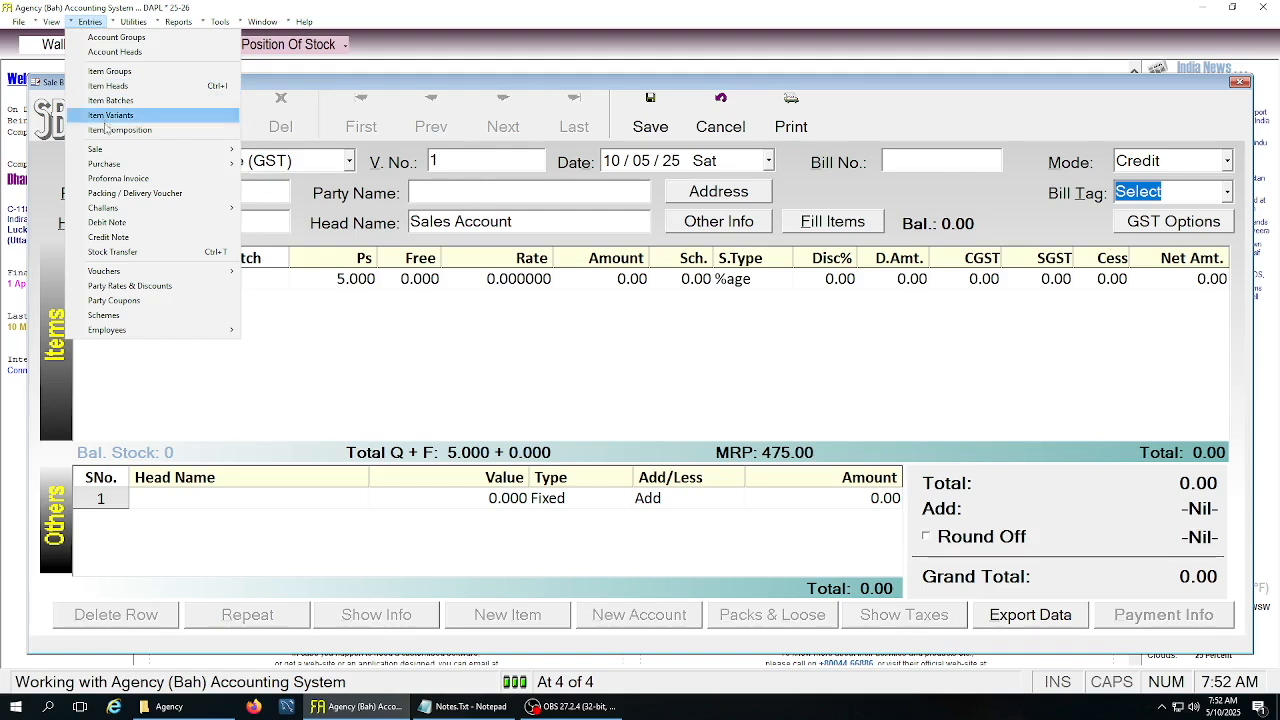
pyautogui.moveTo(163, 160)
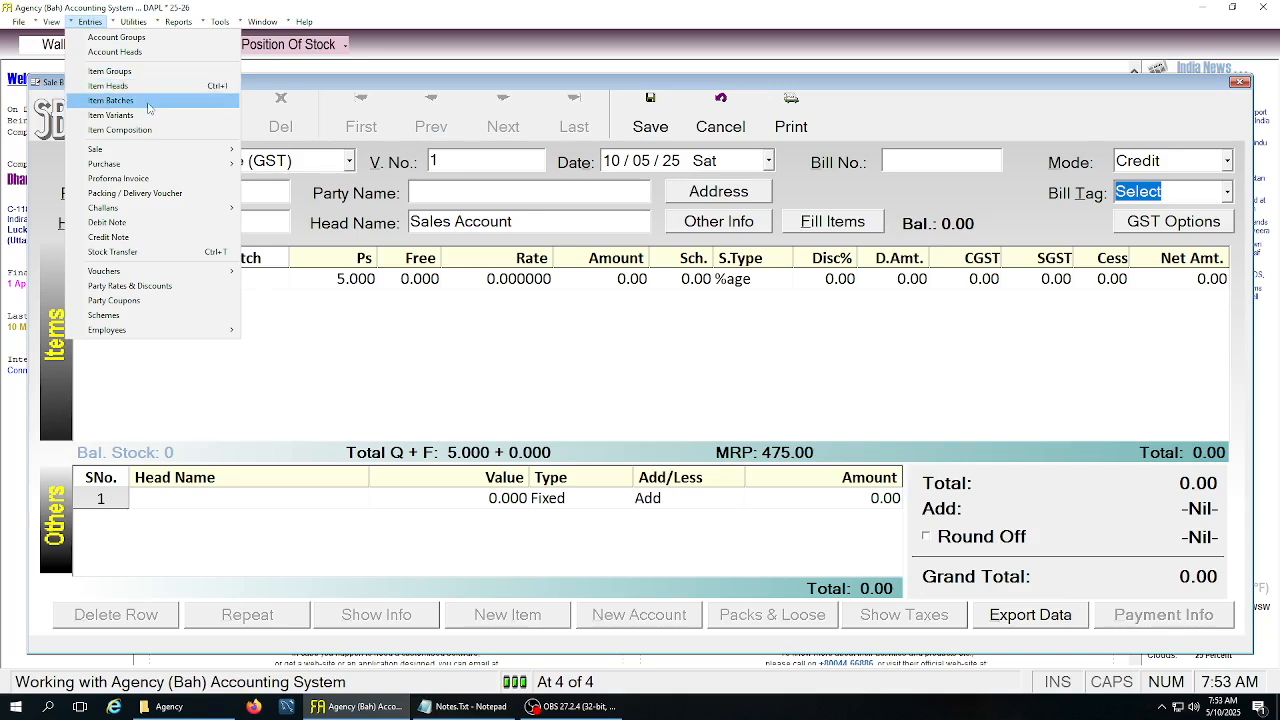
pyautogui.click(149, 90)
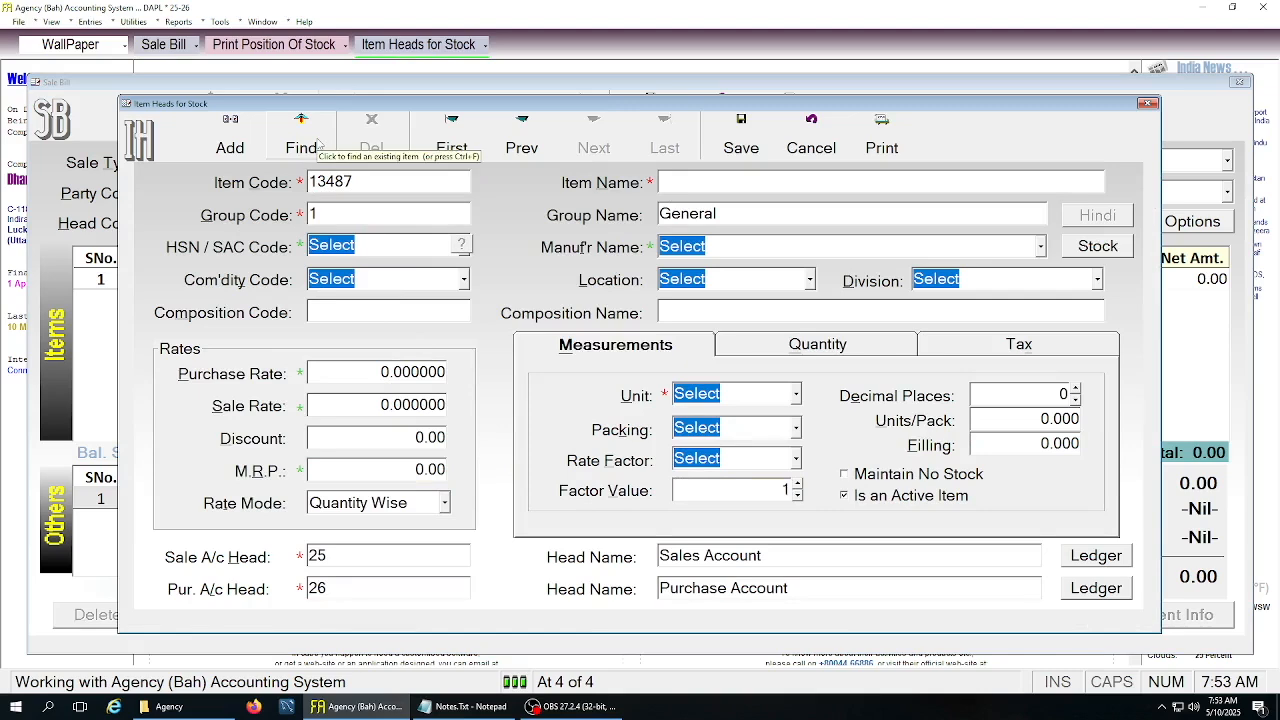
pyautogui.click(318, 146)
pyautogui.press('F1')
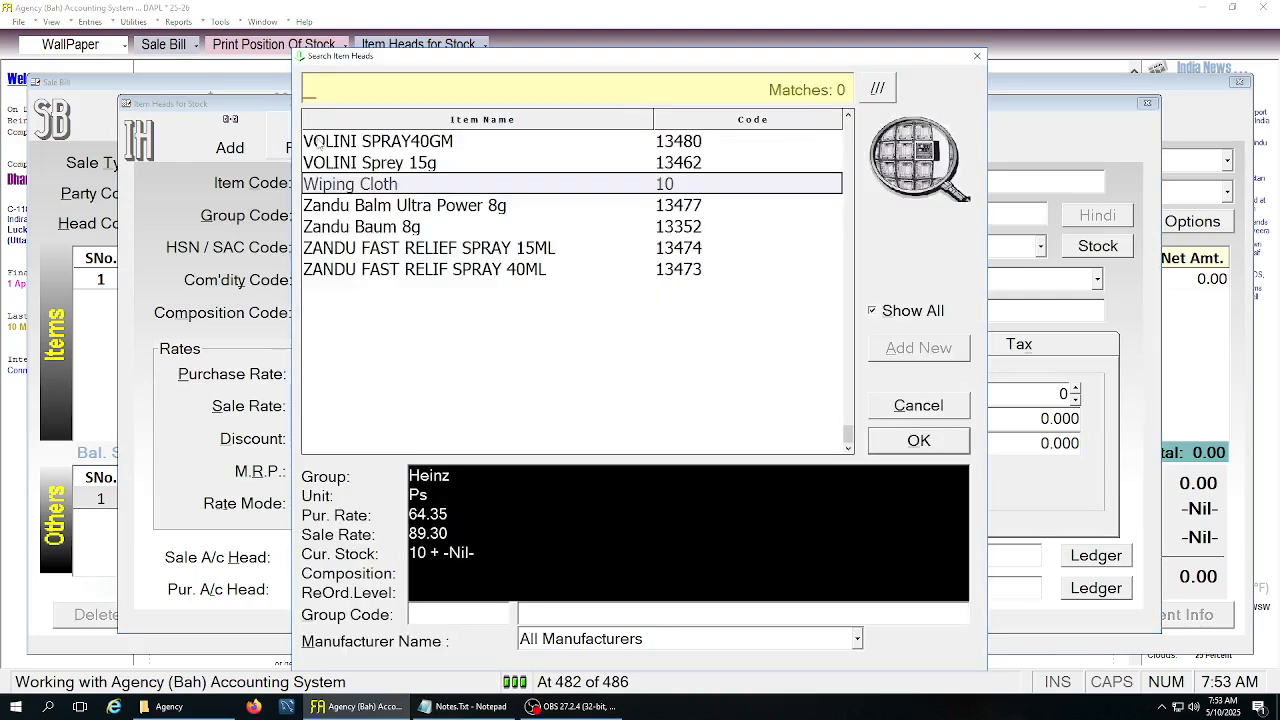
pyautogui.press('Up')
pyautogui.press('Up')
pyautogui.press('Down')
pyautogui.press('Down')
pyautogui.press('Return')
pyautogui.press('Return')
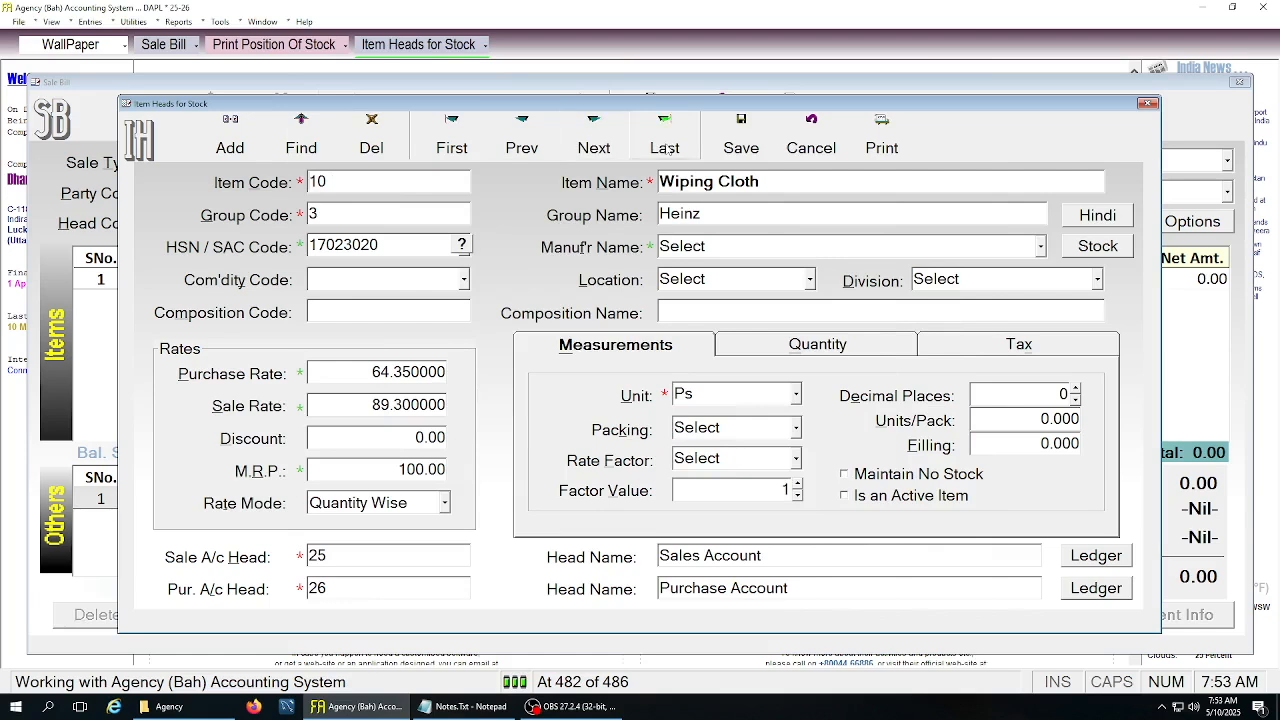
# Set Wiping Cloth's CGST and SGST to 2.5% each, make the tax slab applicable and save the item
pyautogui.click(957, 348)
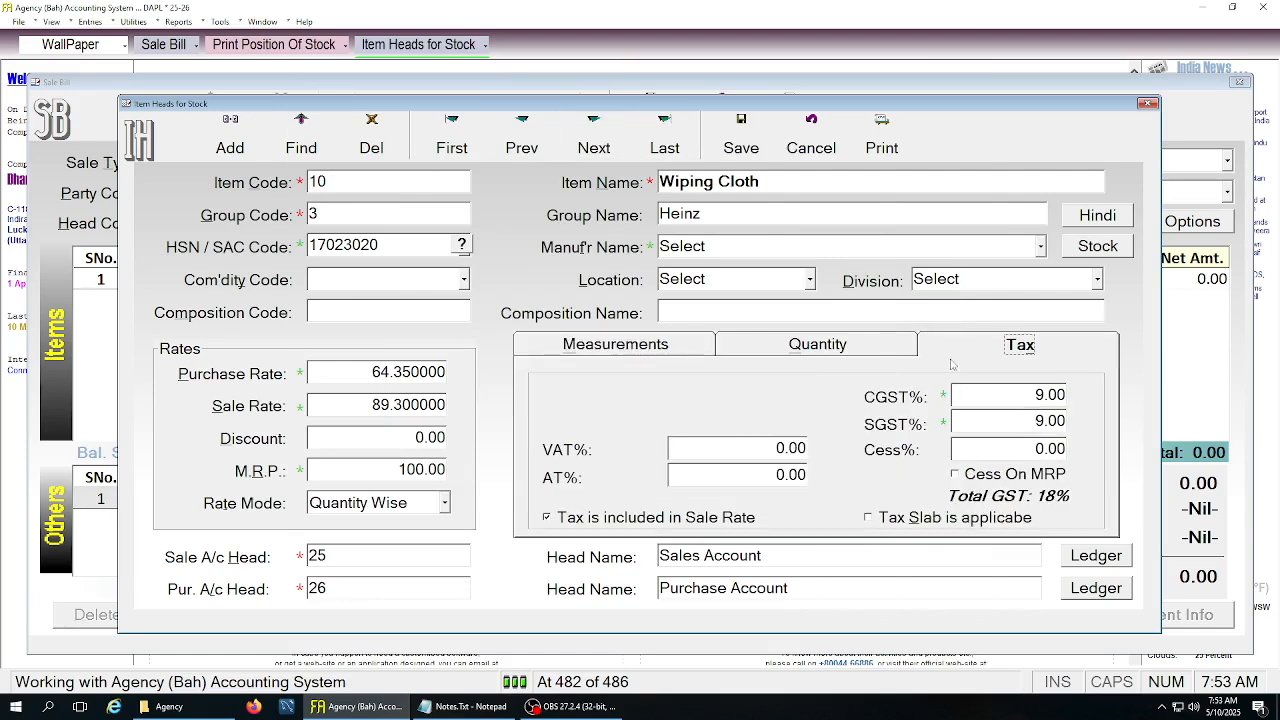
pyautogui.click(984, 394)
pyautogui.press('BackSpace')
pyautogui.write('2')
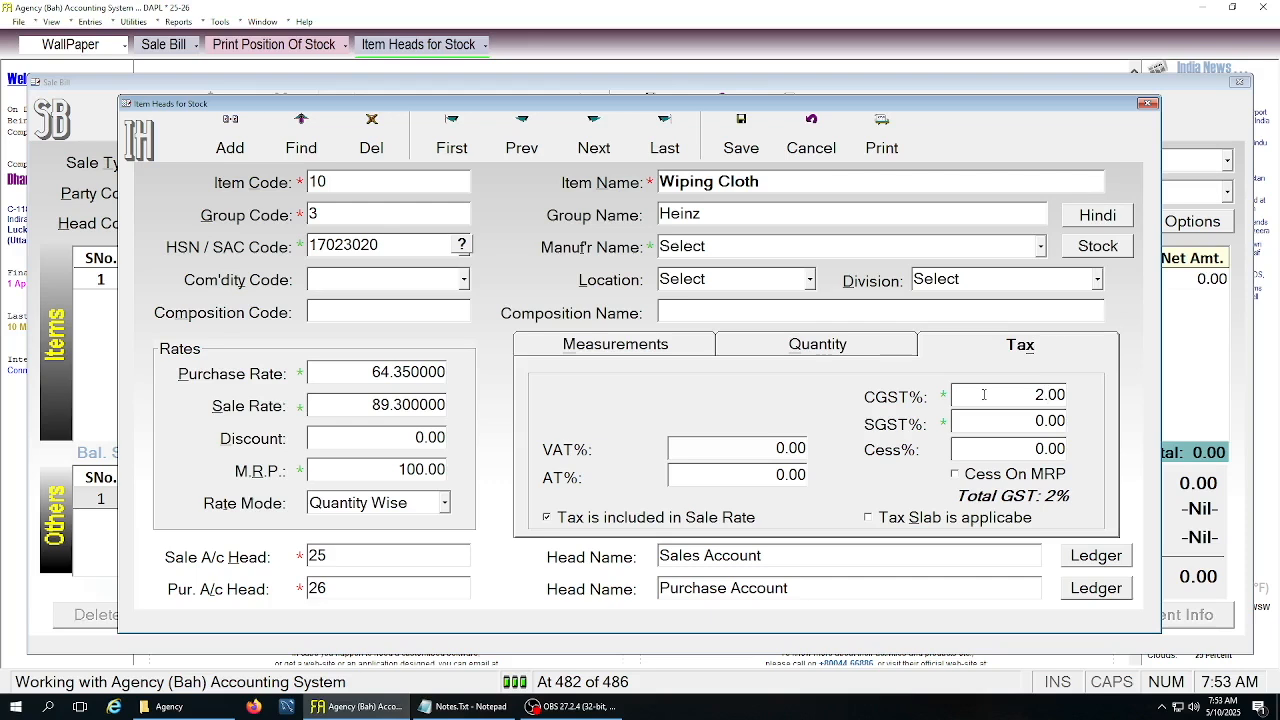
pyautogui.write('.3')
pyautogui.press('BackSpace')
pyautogui.write('.5')
pyautogui.click(952, 519)
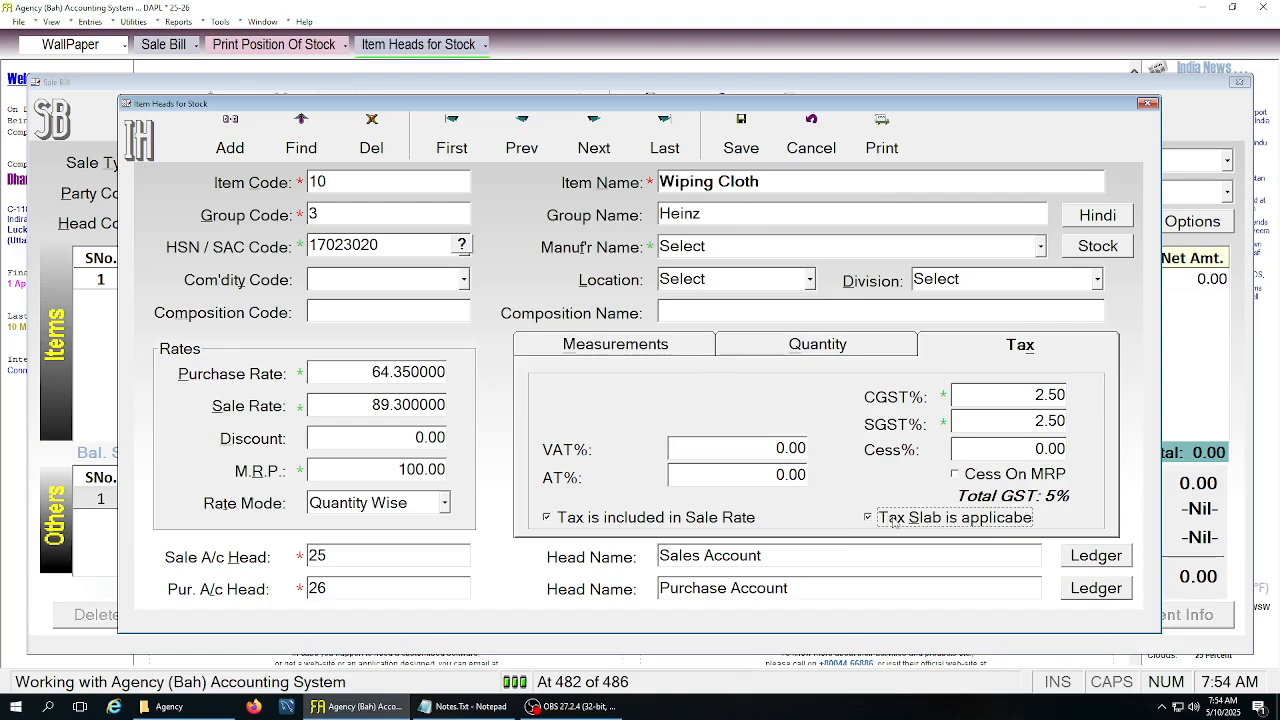
pyautogui.click(744, 140)
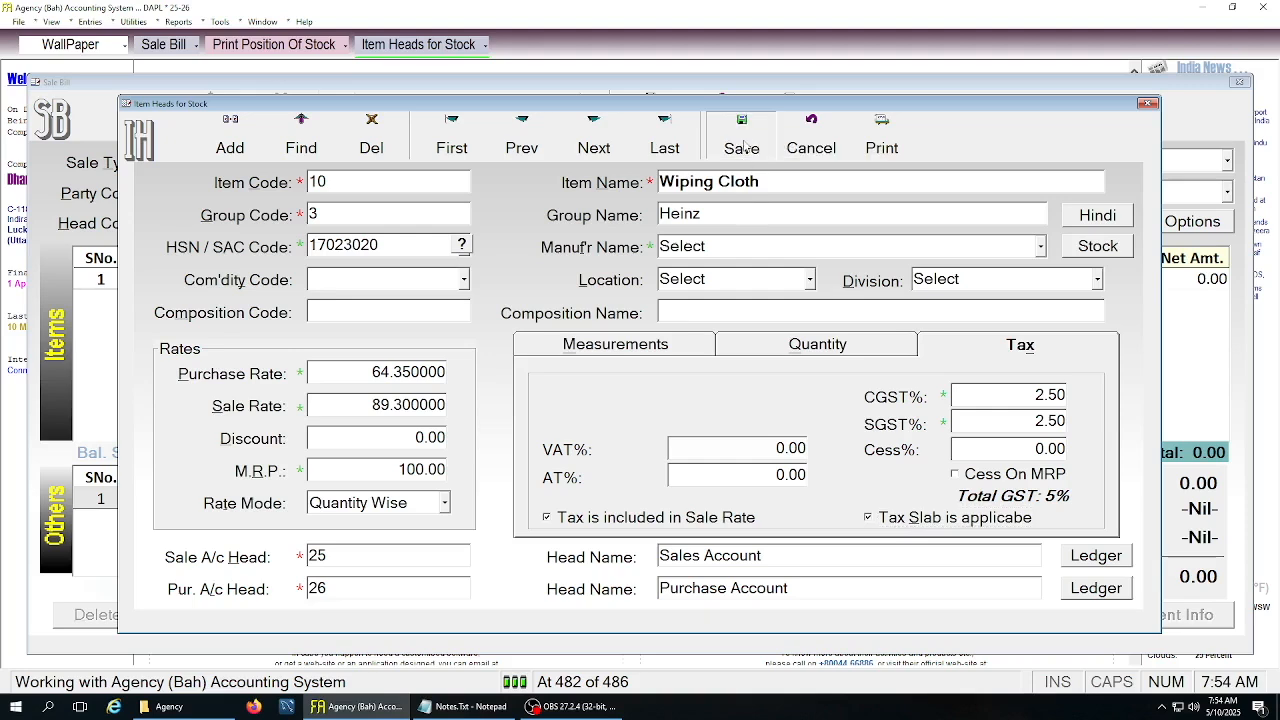
# Return to the sale bill, start a new one and enter Wiping Cloth in the first row without a batch
pyautogui.click(78, 198)
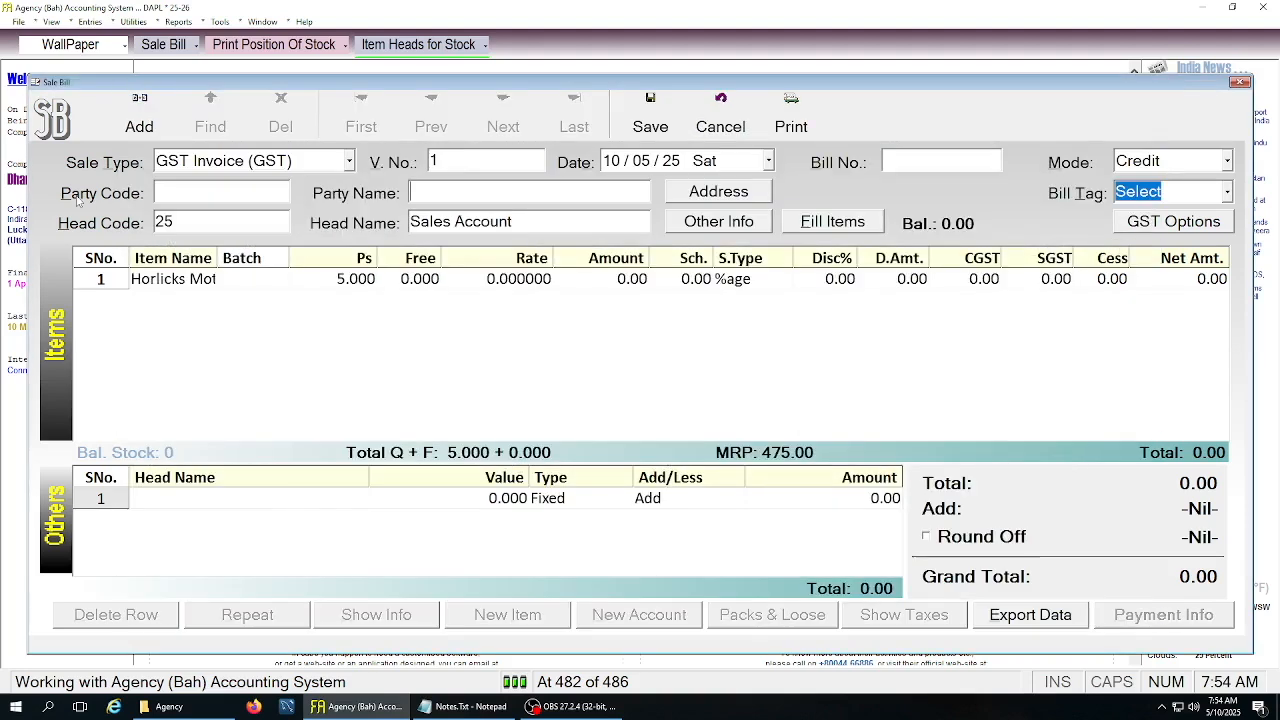
pyautogui.click(135, 120)
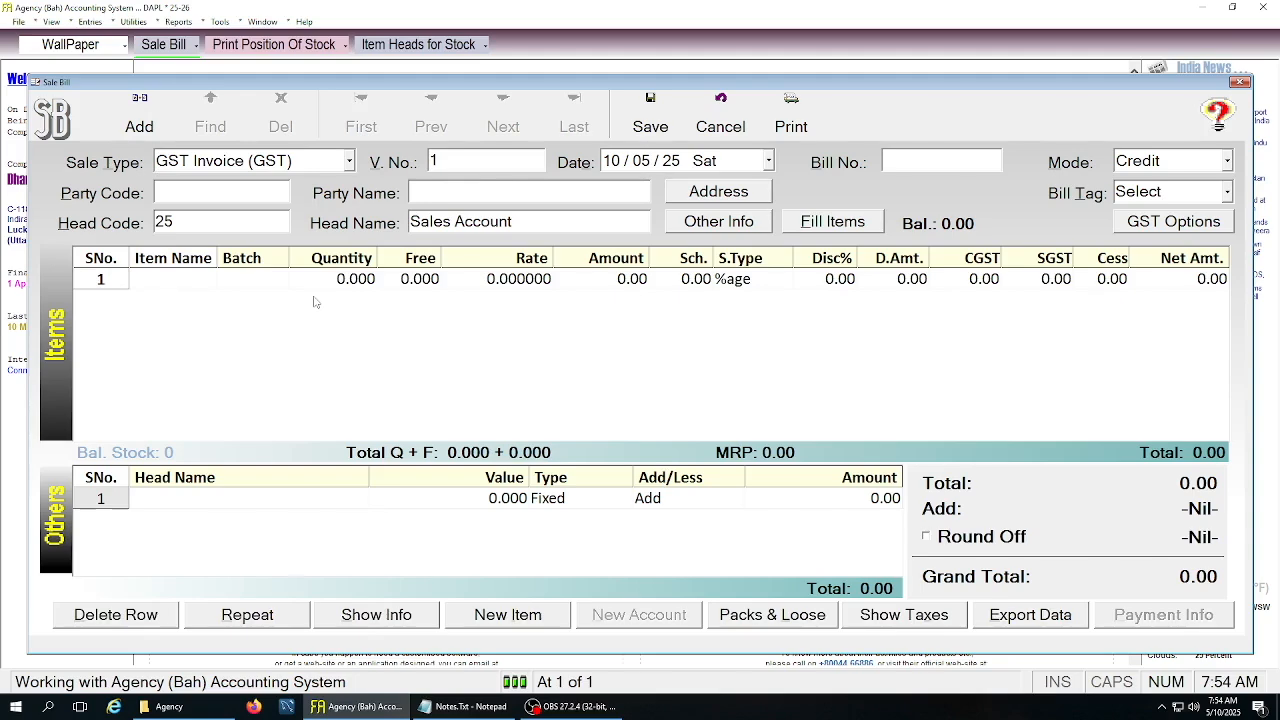
pyautogui.press('Return')
pyautogui.press('Return')
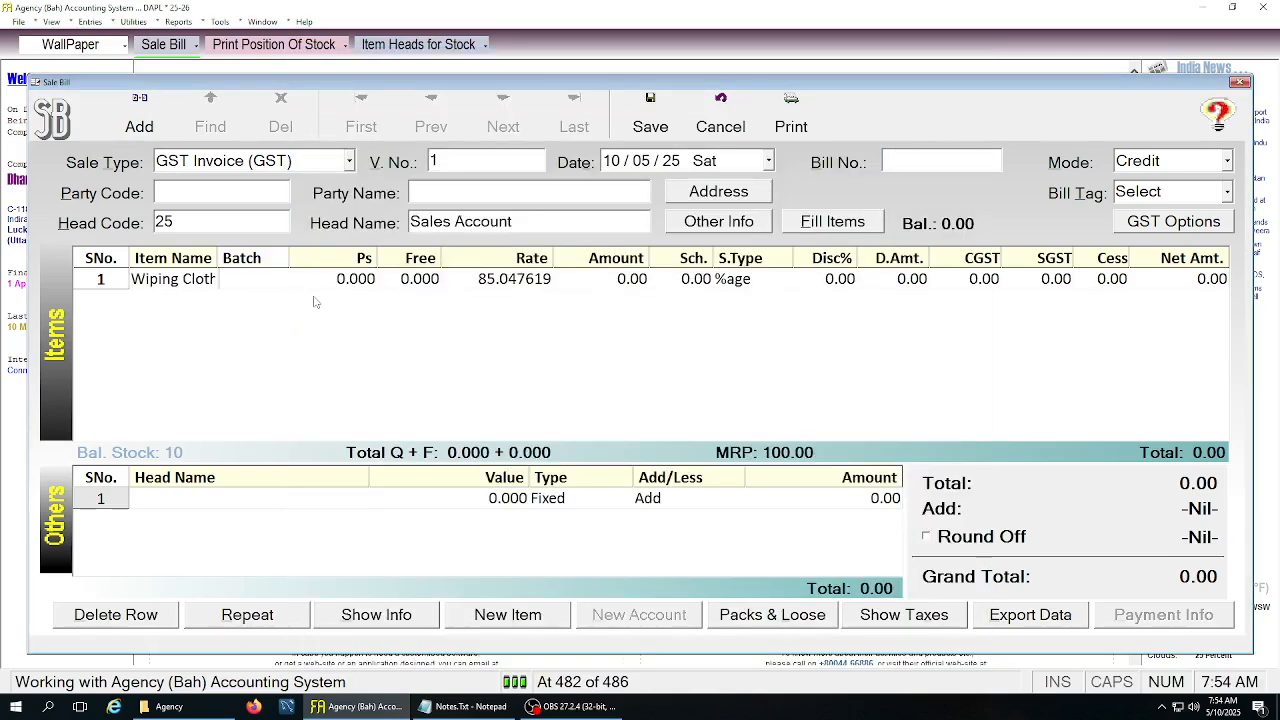
pyautogui.press('Return')
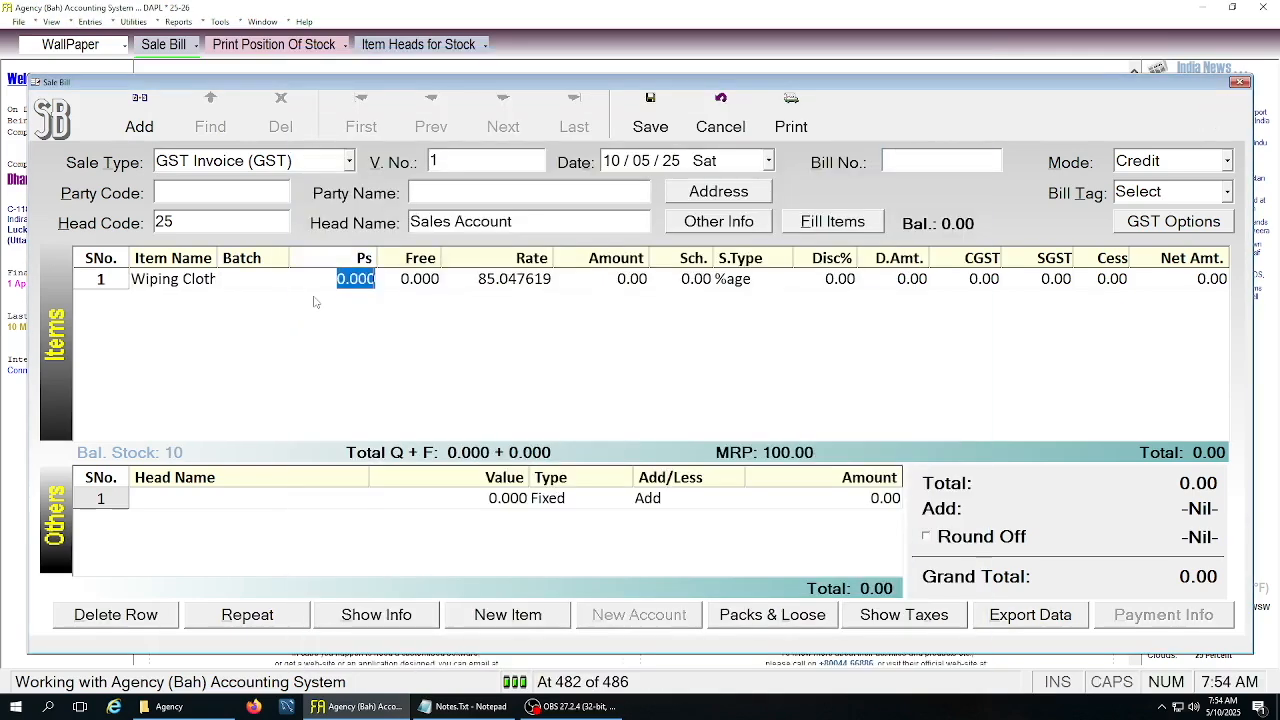
# Set the Wiping Cloth quantity to 10 and keep the default free quantity, rate and scheme values
pyautogui.press('Return')
pyautogui.hotkey('shift', 'Tab')
pyautogui.write('10')
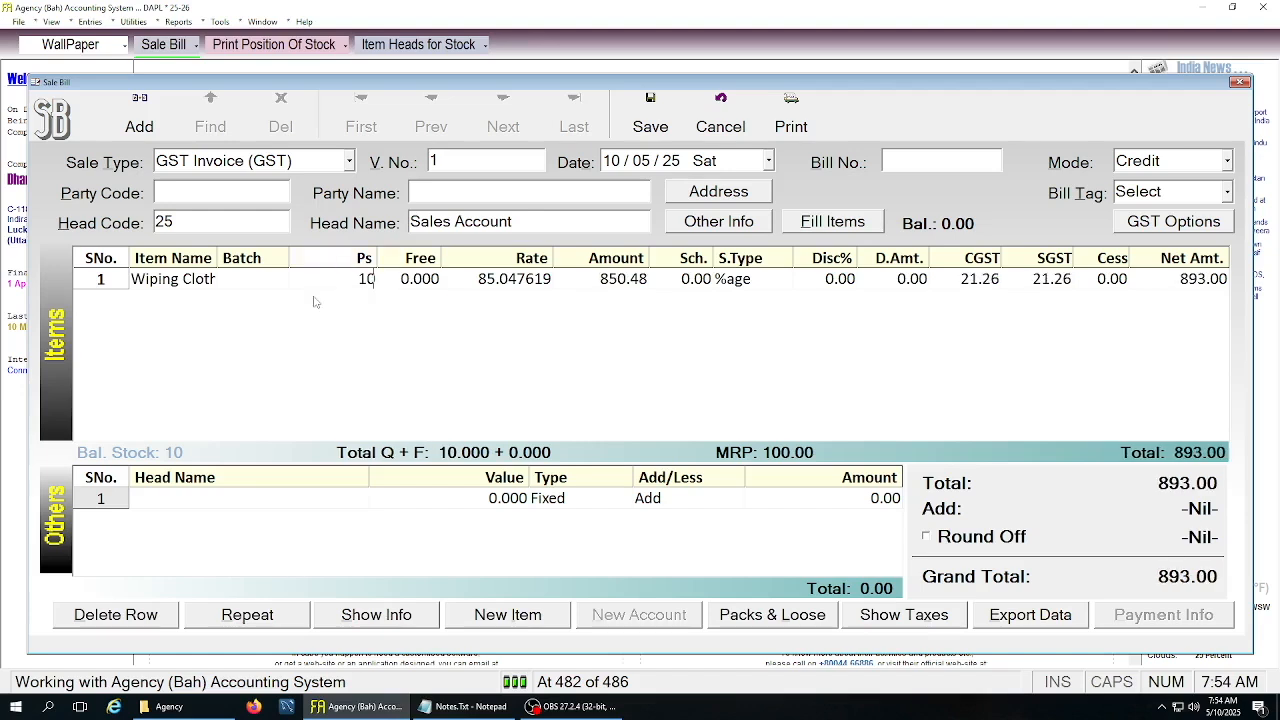
pyautogui.press('Return')
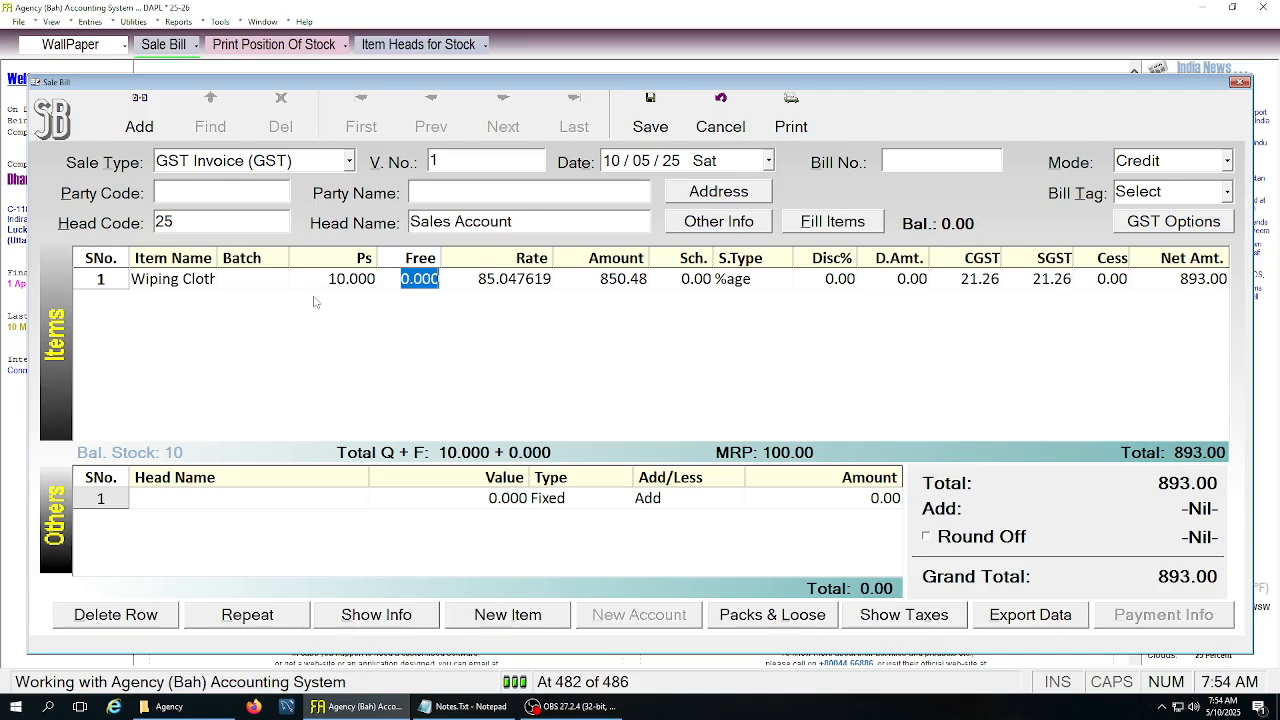
pyautogui.press('Return')
pyautogui.press('Return')
pyautogui.press('Return')
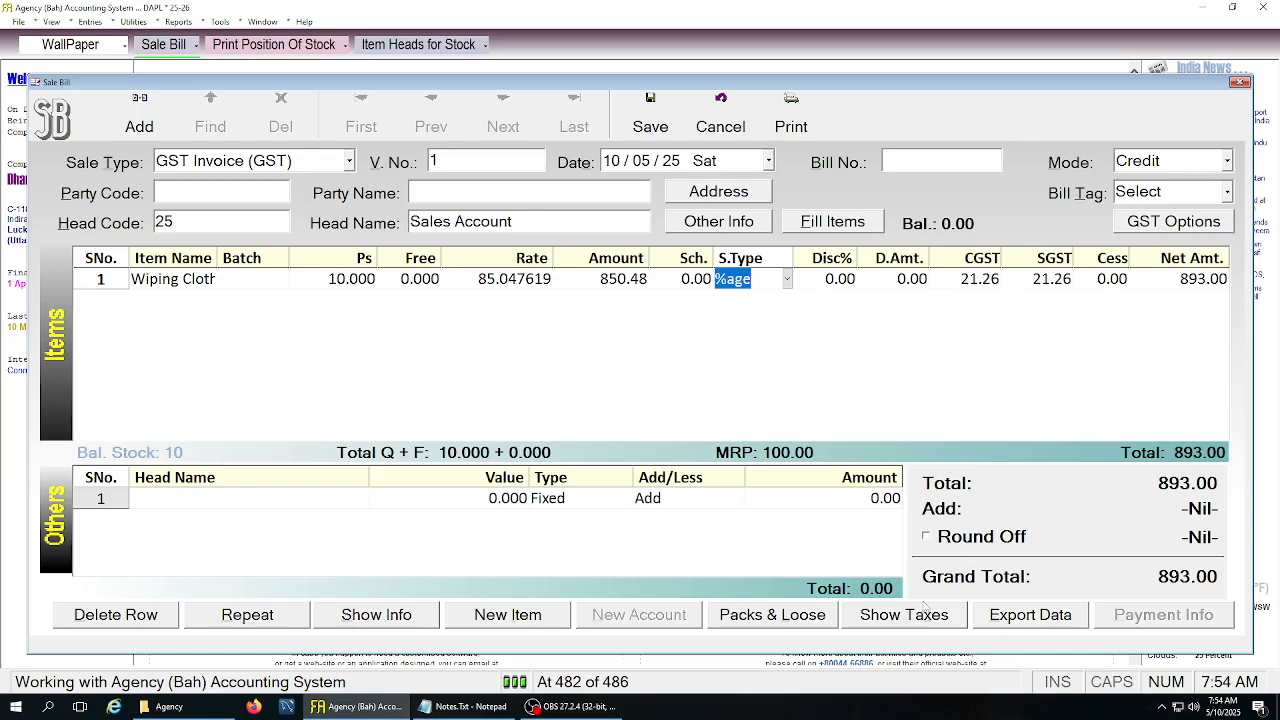
# Check the Wiping Cloth row's tax percentages and set its rate to 1200
pyautogui.click(925, 614)
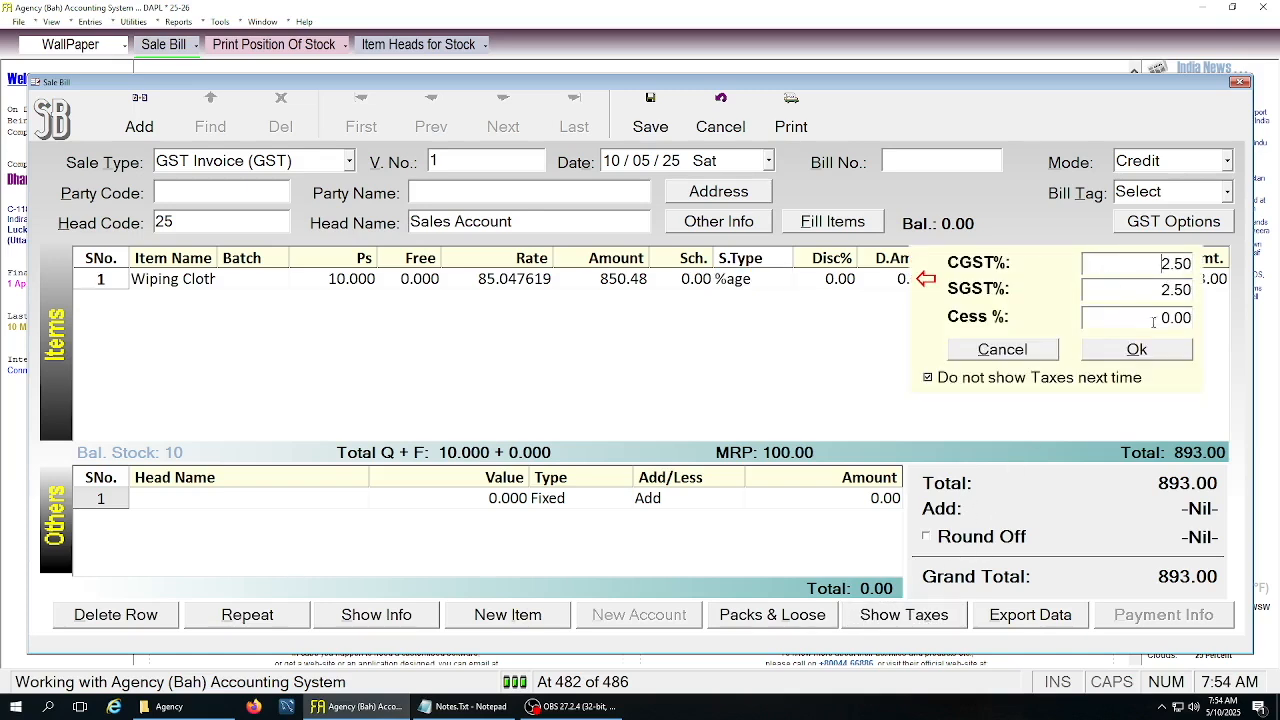
pyautogui.click(1135, 352)
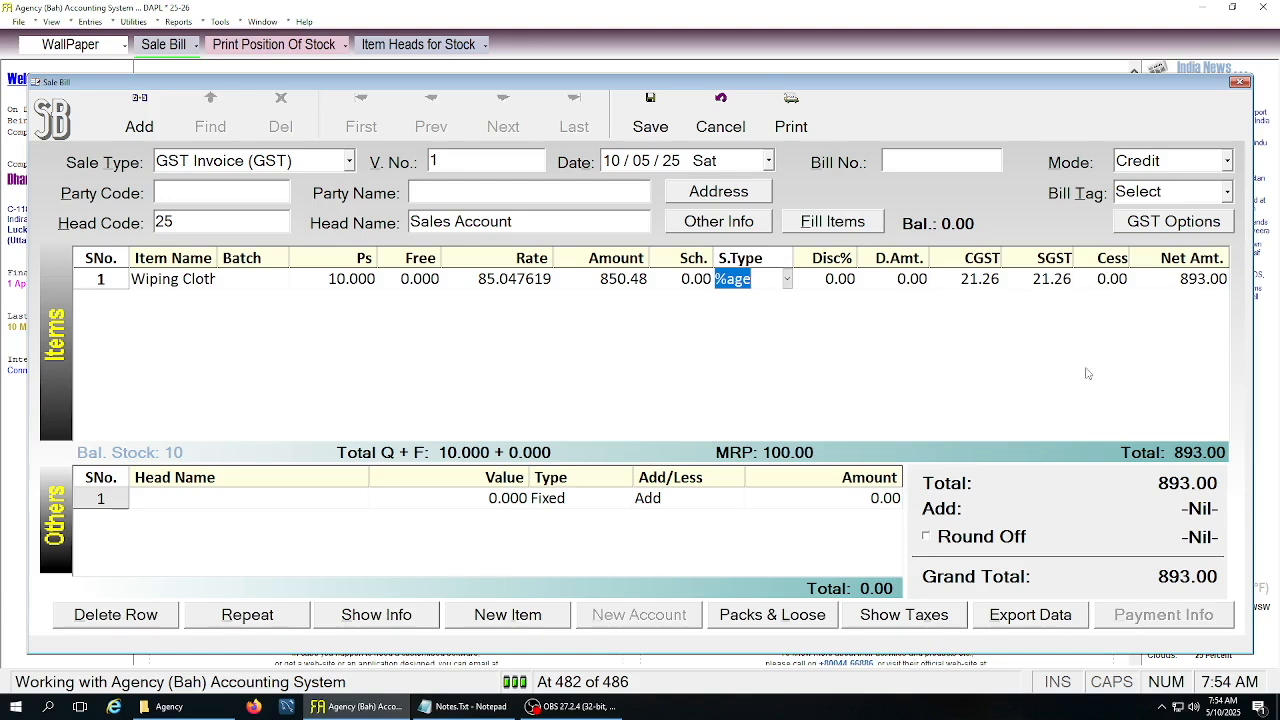
pyautogui.click(461, 284)
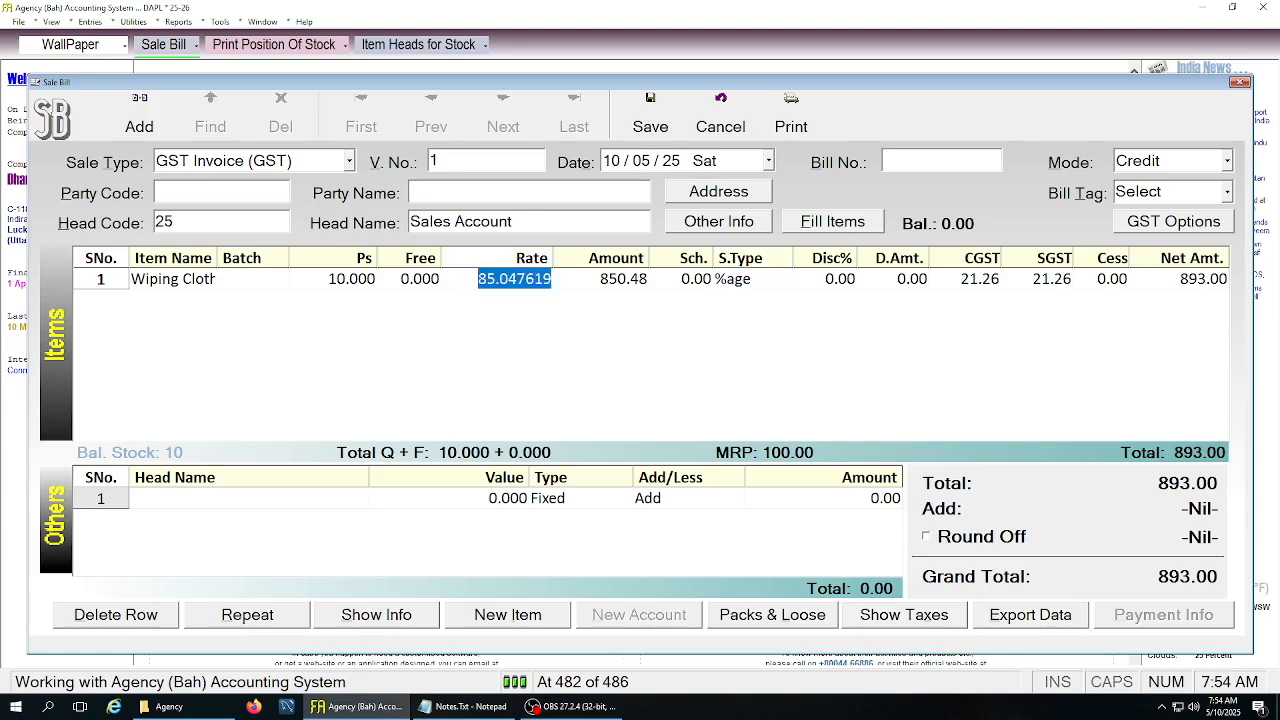
pyautogui.write('1200')
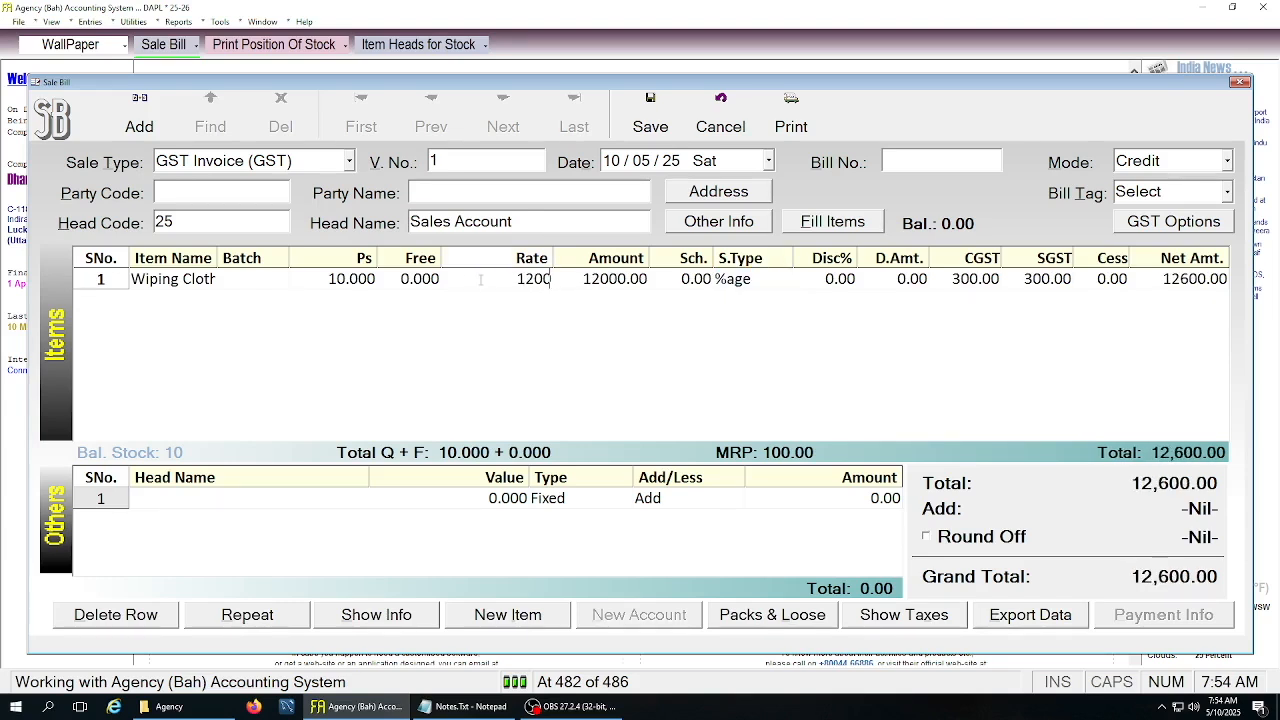
pyautogui.press('Return')
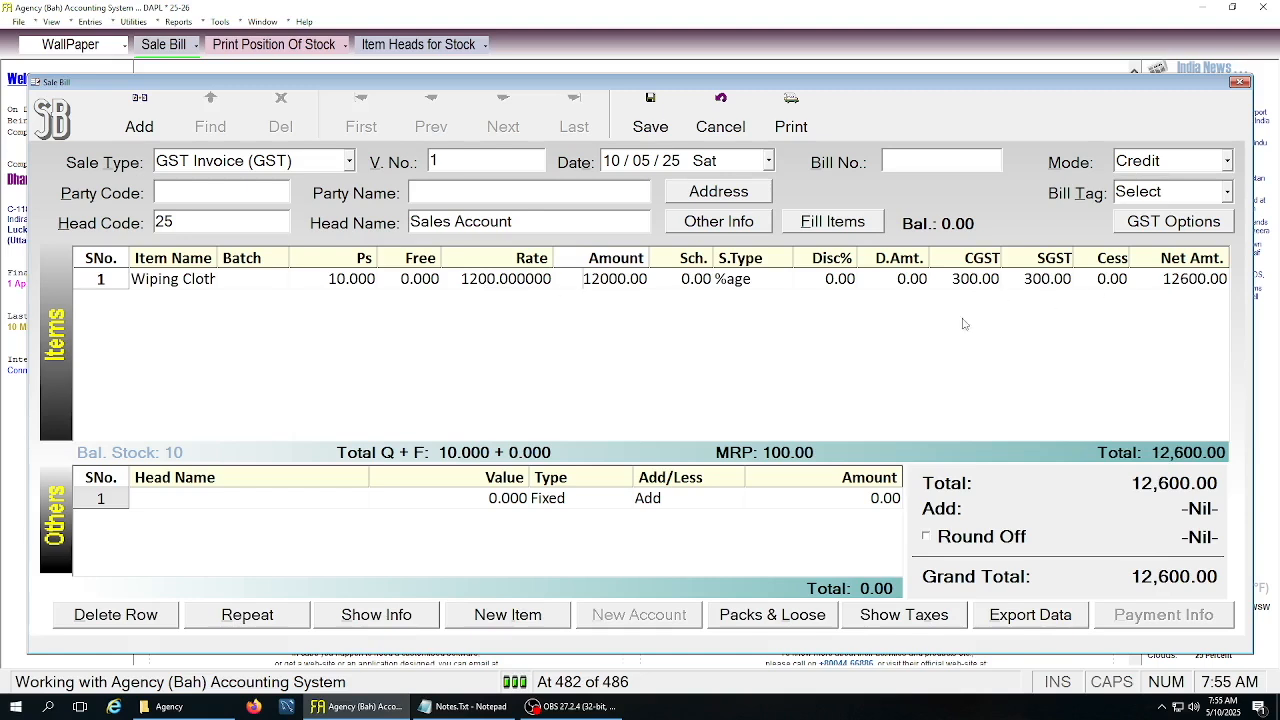
# Set the sale bill's payment mode to Cash and save the bill
pyautogui.click(651, 128)
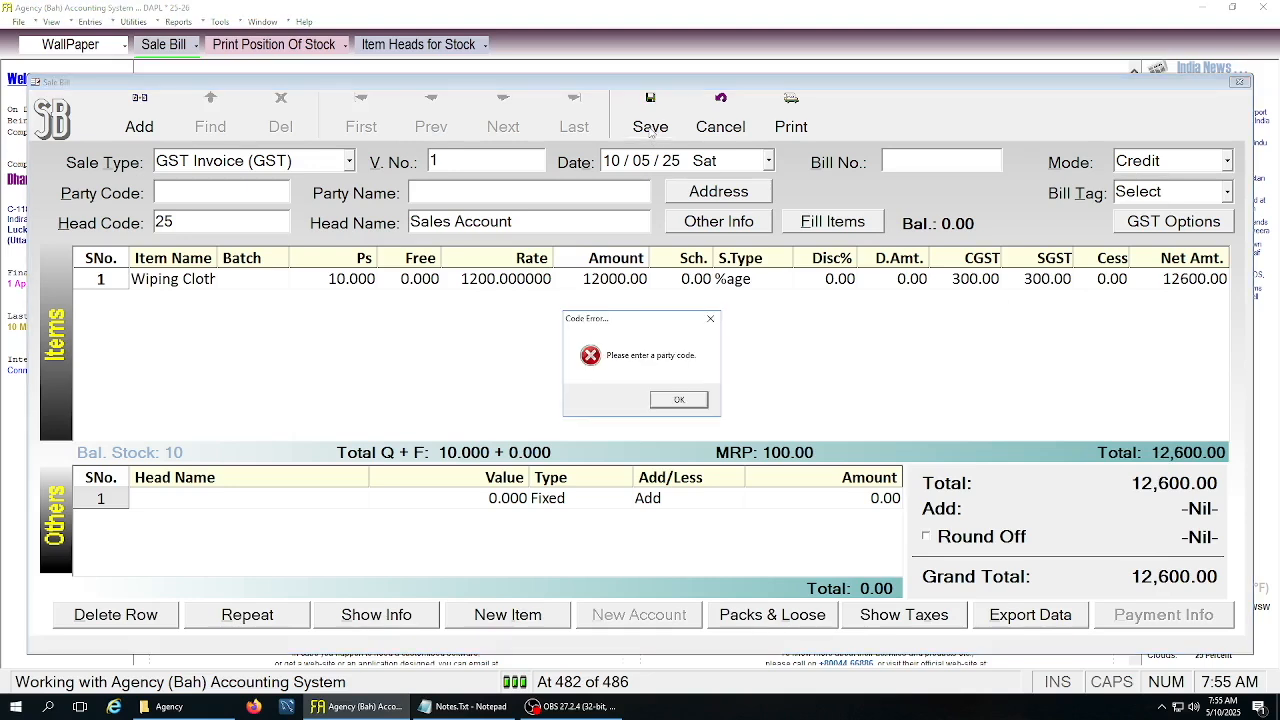
pyautogui.click(678, 400)
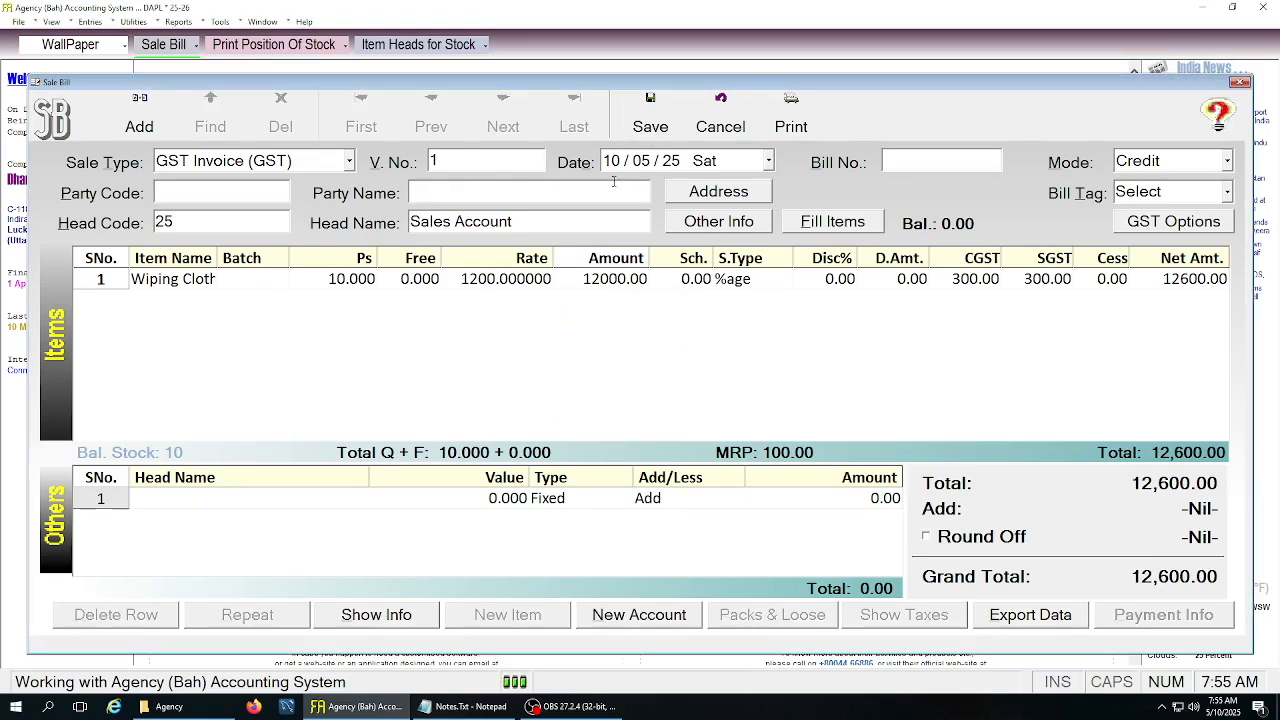
pyautogui.click(1173, 163)
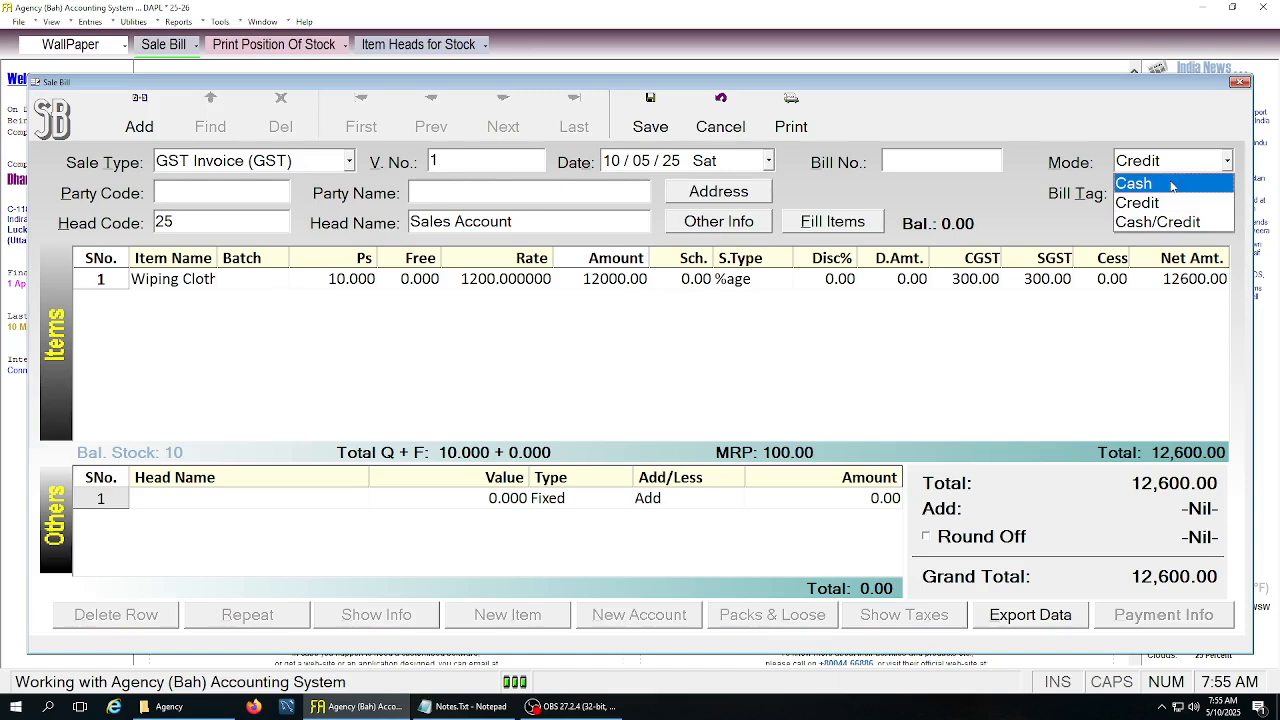
pyautogui.click(1134, 184)
pyautogui.click(632, 128)
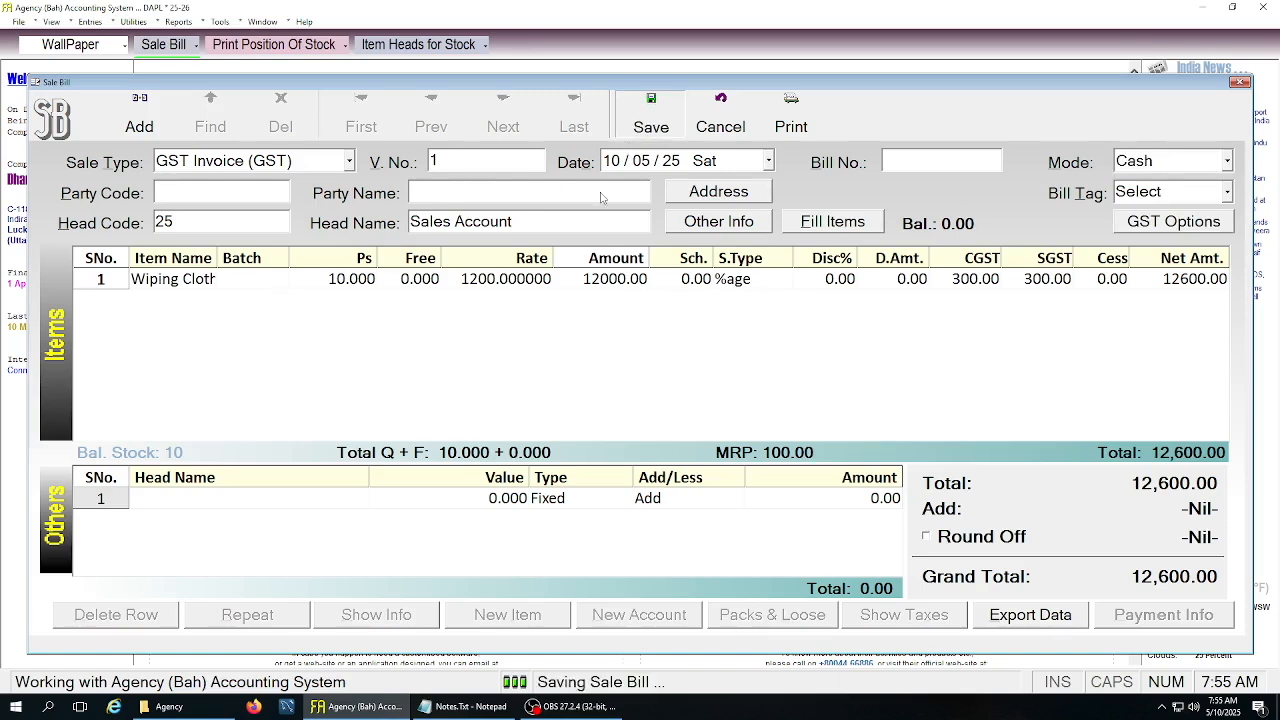
# Reopen the saved bill, examine the Wiping Cloth row's tax percentages, and close the open entry and report windows
pyautogui.click(438, 132)
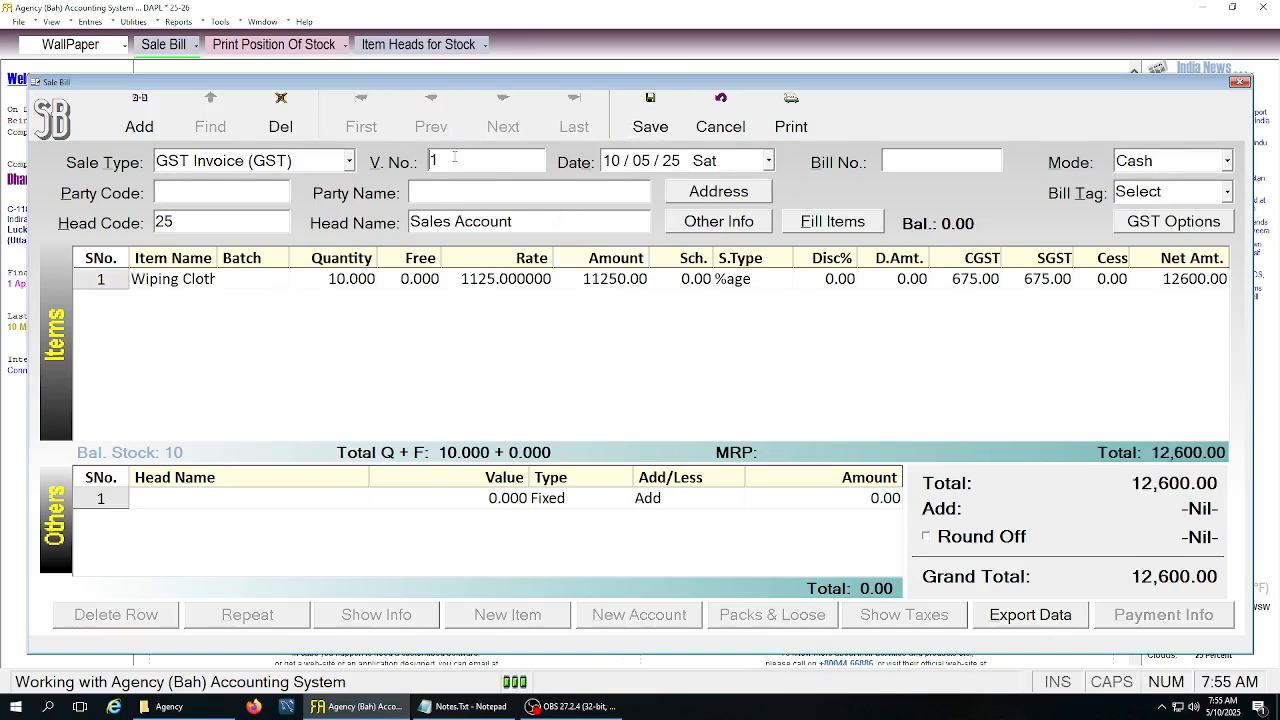
pyautogui.click(1100, 284)
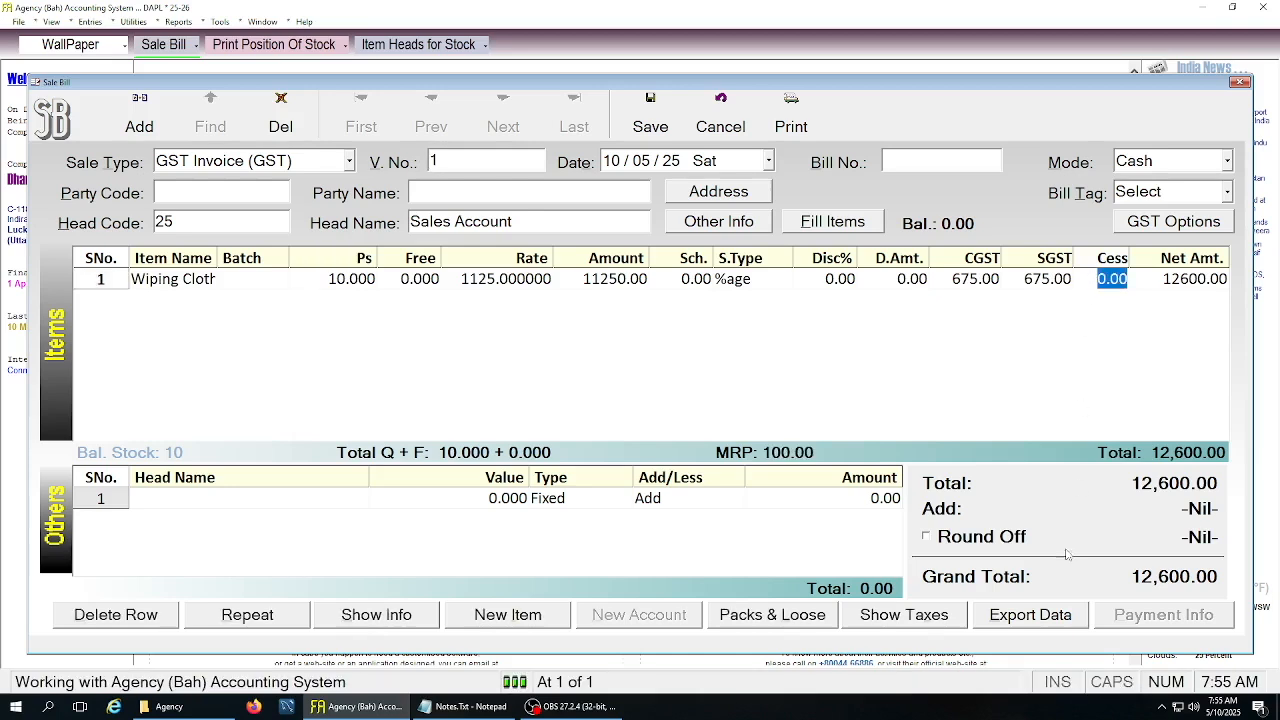
pyautogui.click(940, 616)
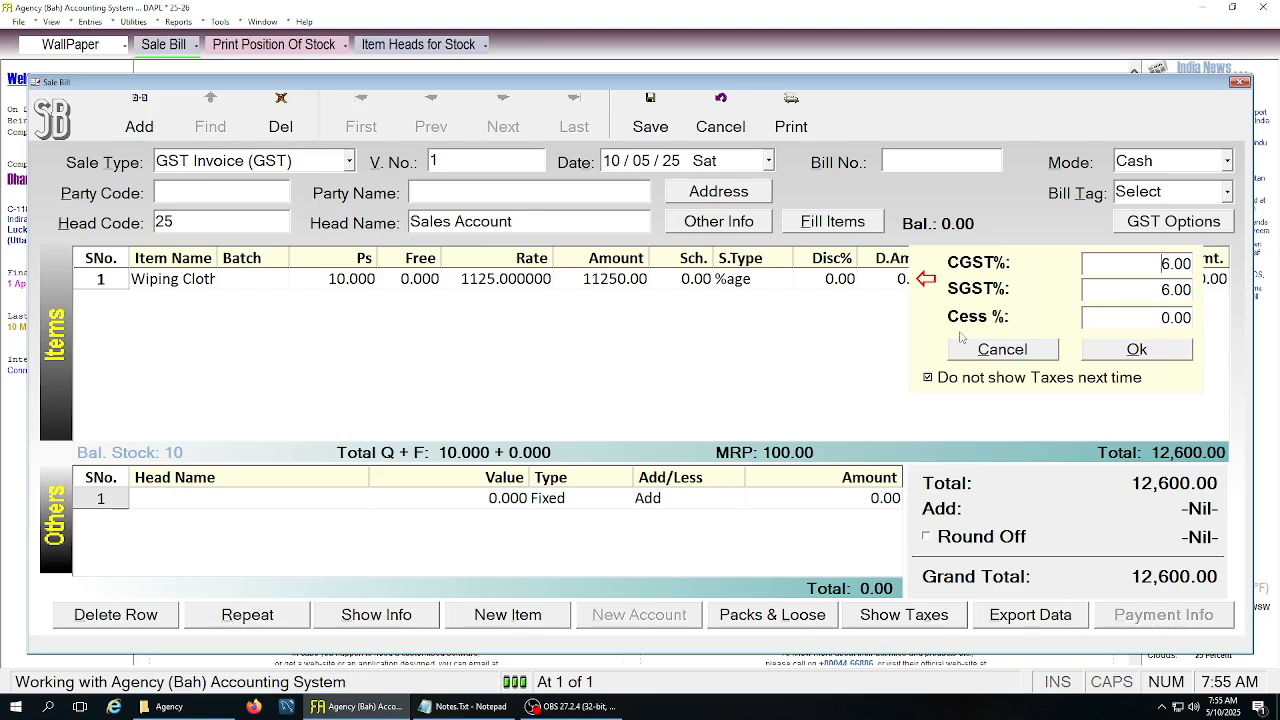
pyautogui.click(721, 130)
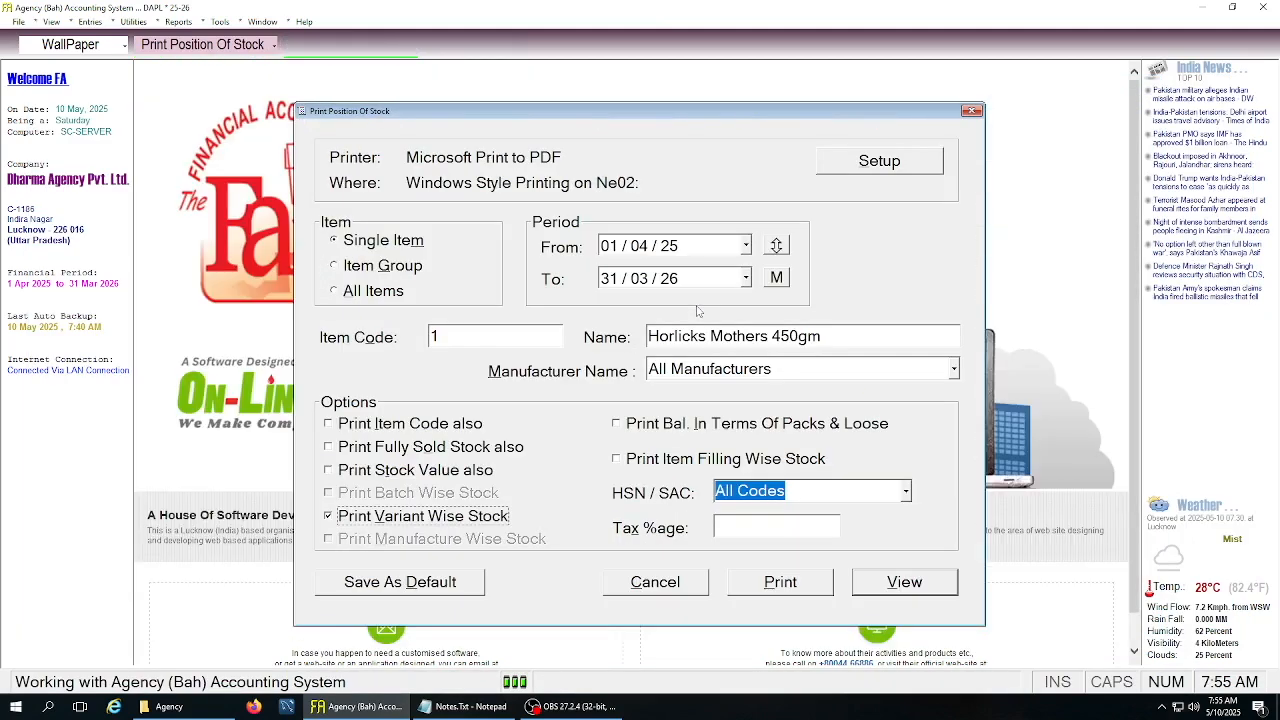
pyautogui.press('Escape')
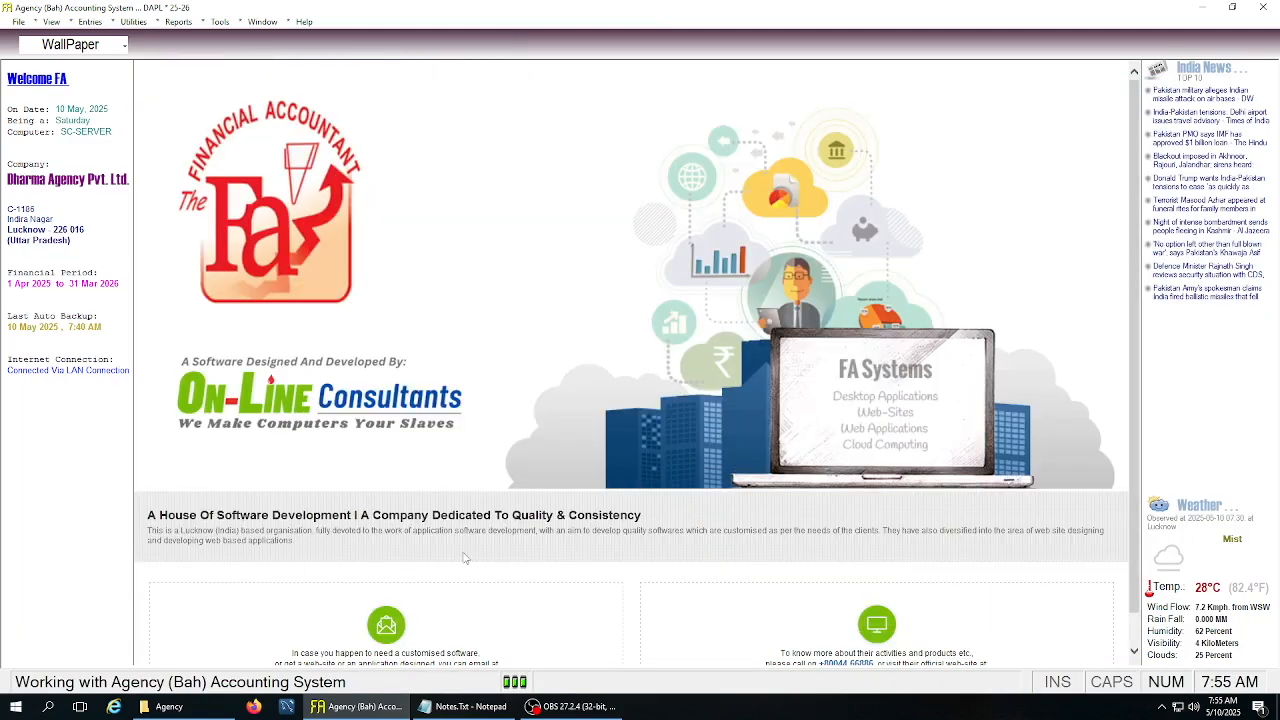
# Consult the topic list in Notepad, return to the accounting system and look through the available GST reports
pyautogui.click(463, 706)
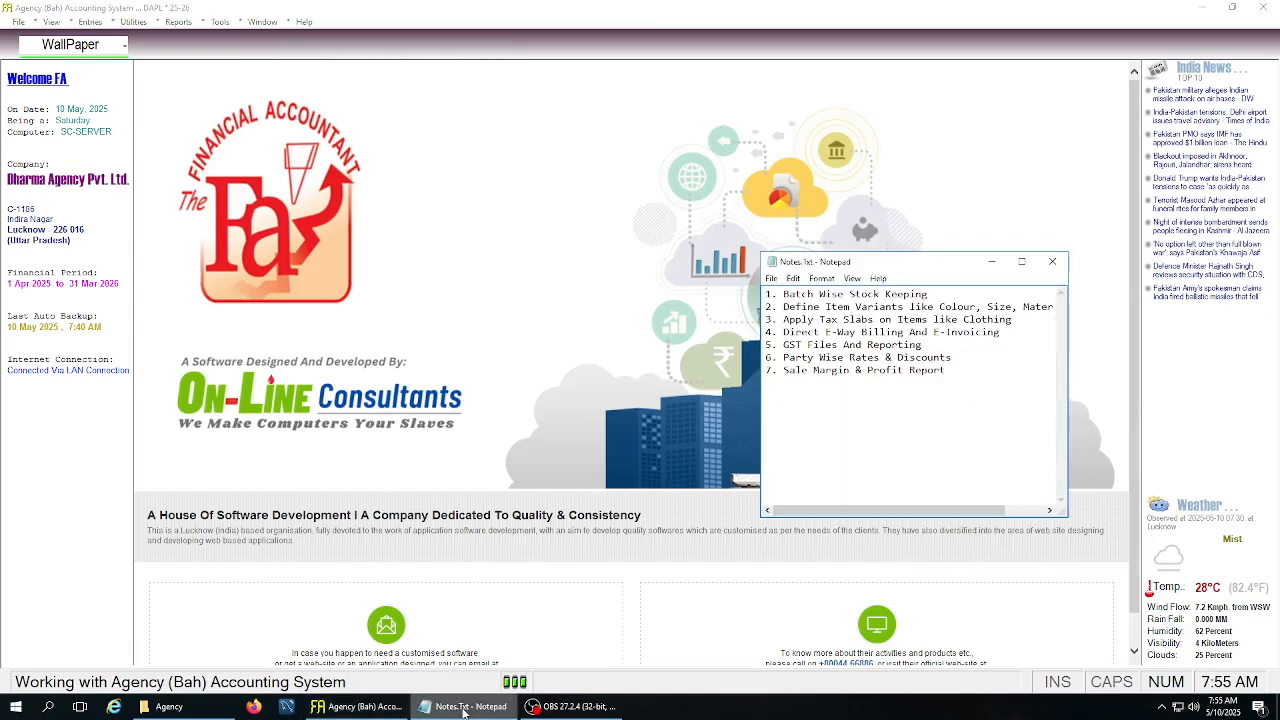
pyautogui.click(463, 706)
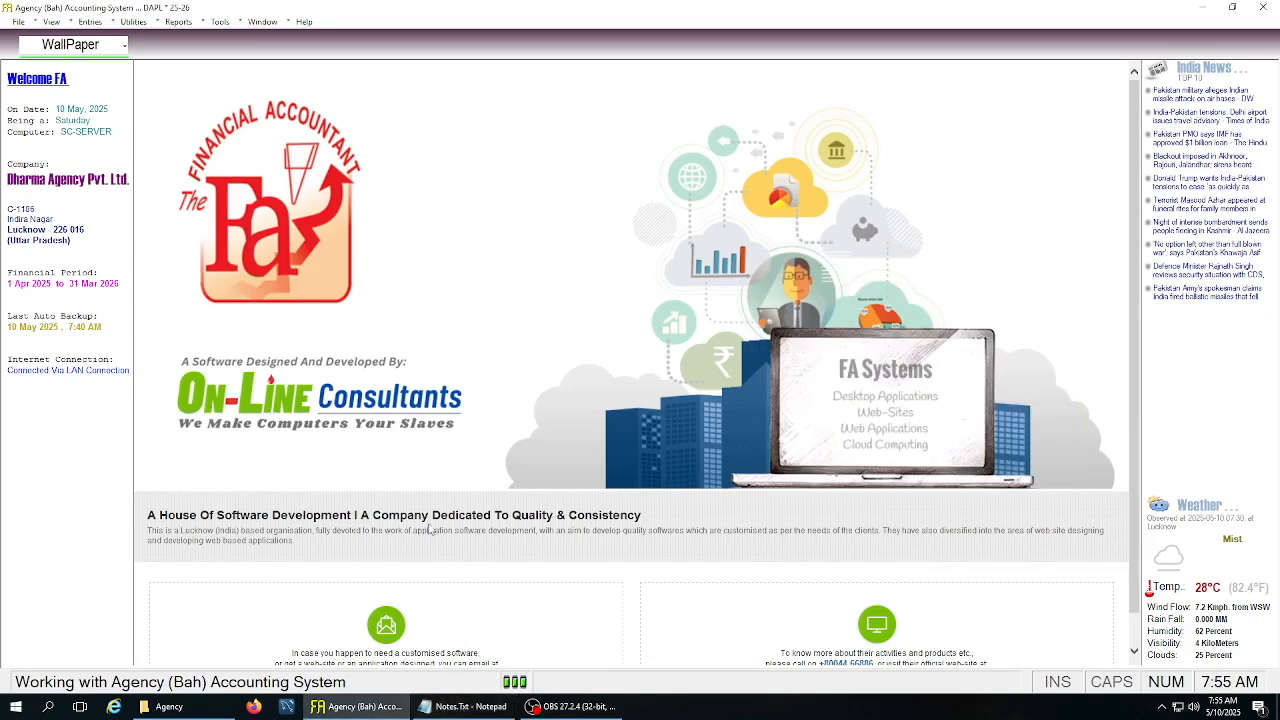
pyautogui.click(100, 24)
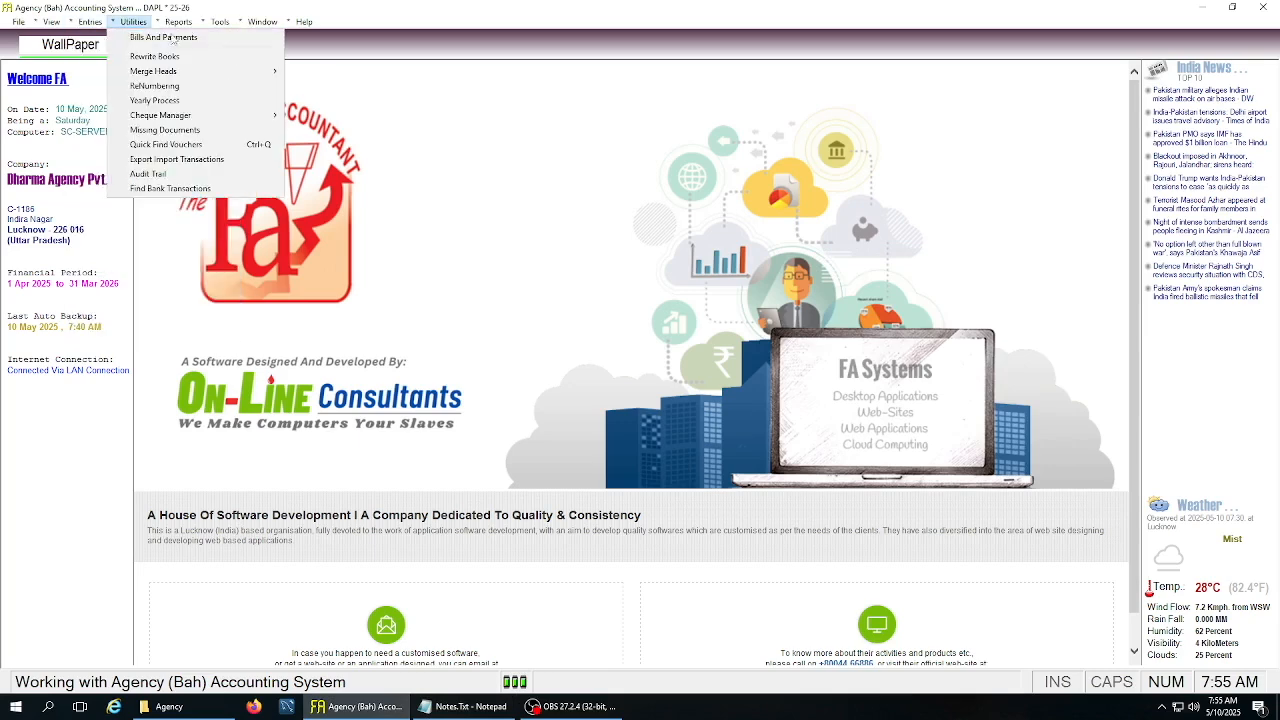
pyautogui.moveTo(166, 28)
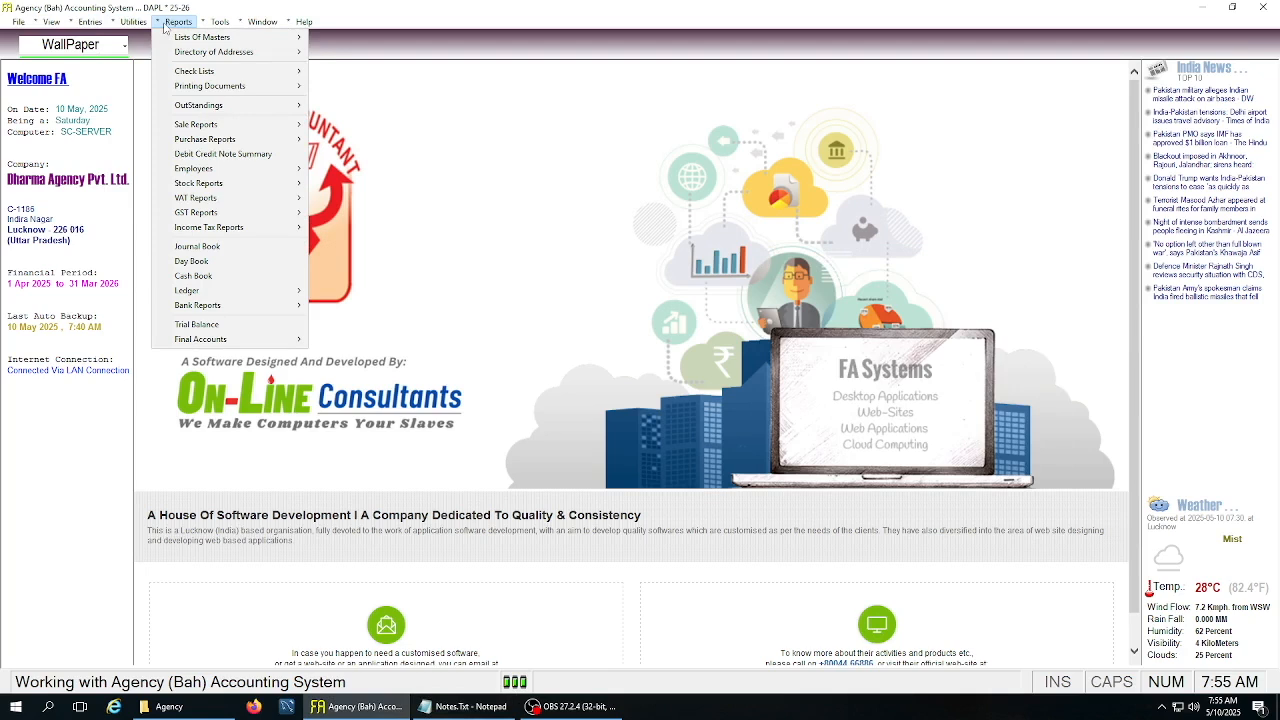
pyautogui.moveTo(218, 216)
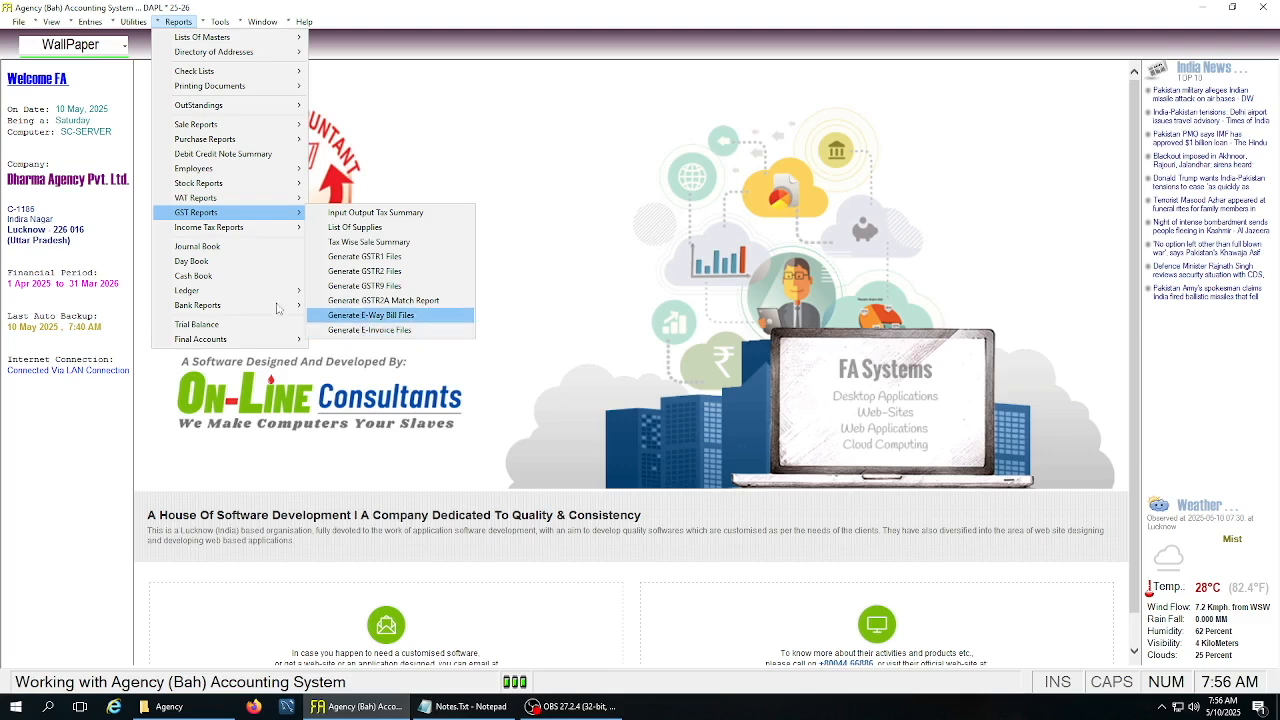
pyautogui.click(101, 181)
# Open the sale bill entry and bring up the first saved bill
pyautogui.click(92, 23)
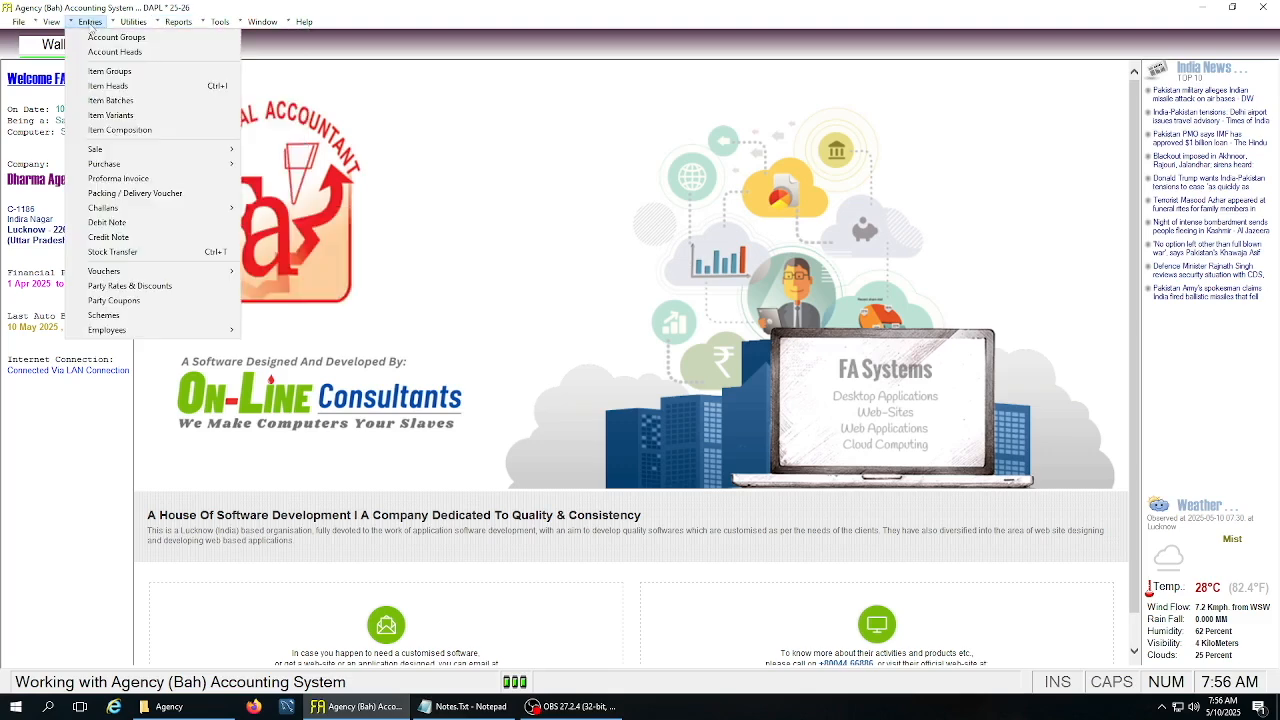
pyautogui.moveTo(102, 153)
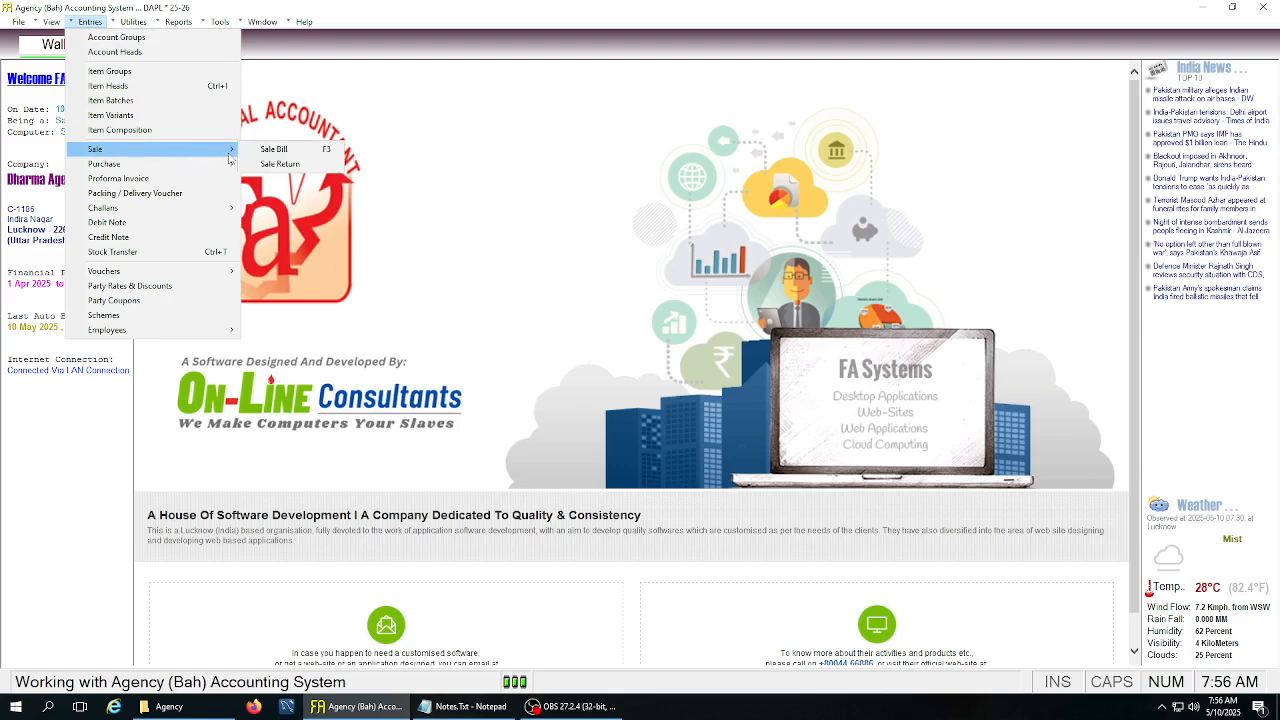
pyautogui.click(268, 150)
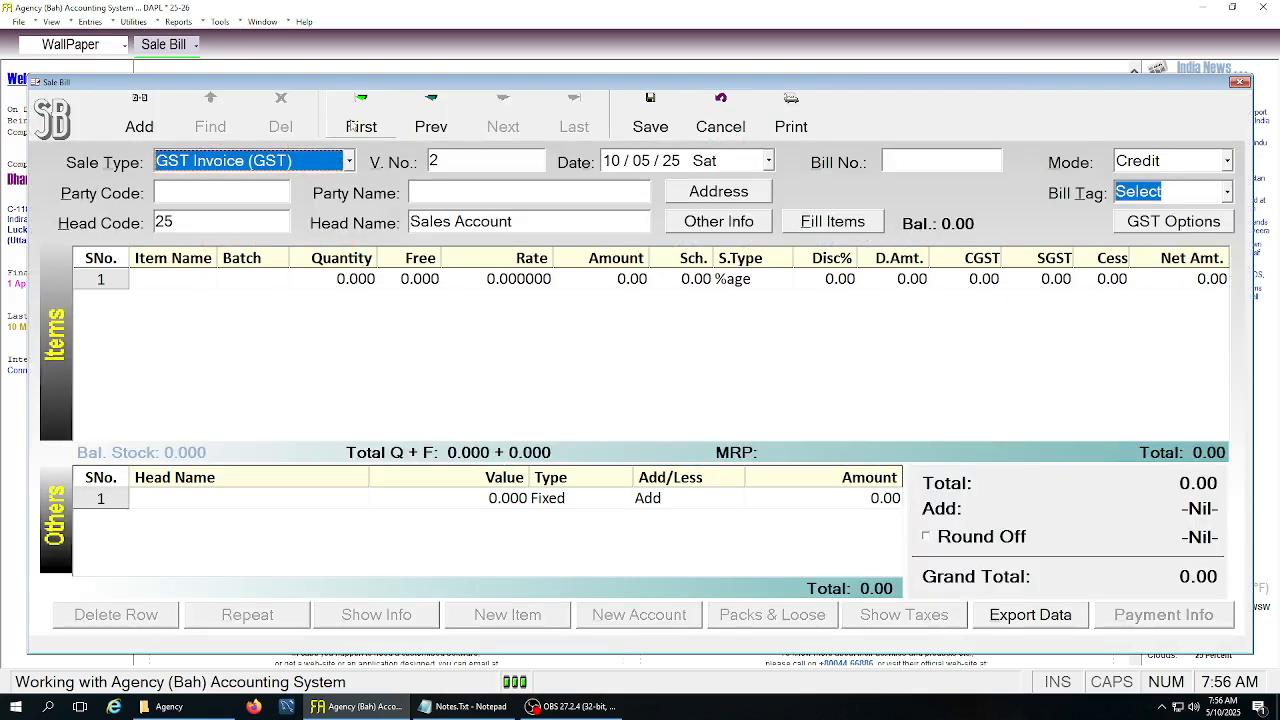
pyautogui.click(352, 124)
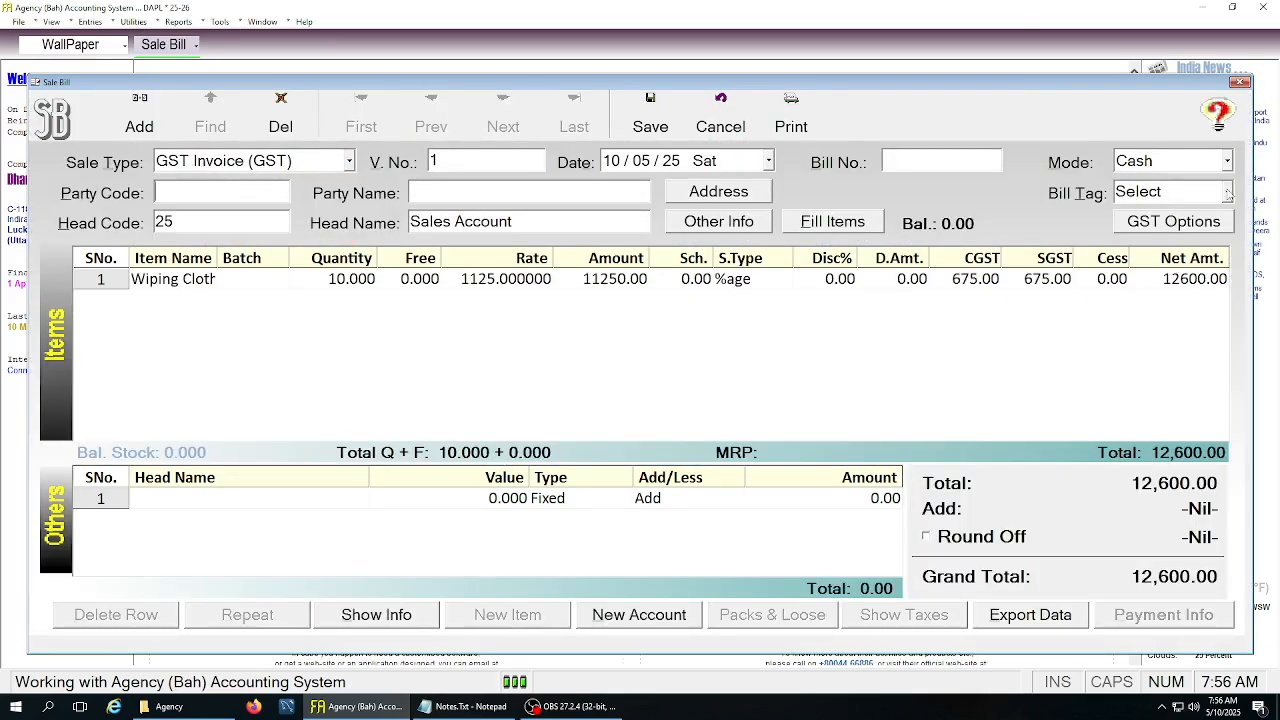
# In the bill's GST options, make the e-way bill applicable with vehicle number UP32A1234, keep the distance at 0, and save the bill
pyautogui.click(1176, 222)
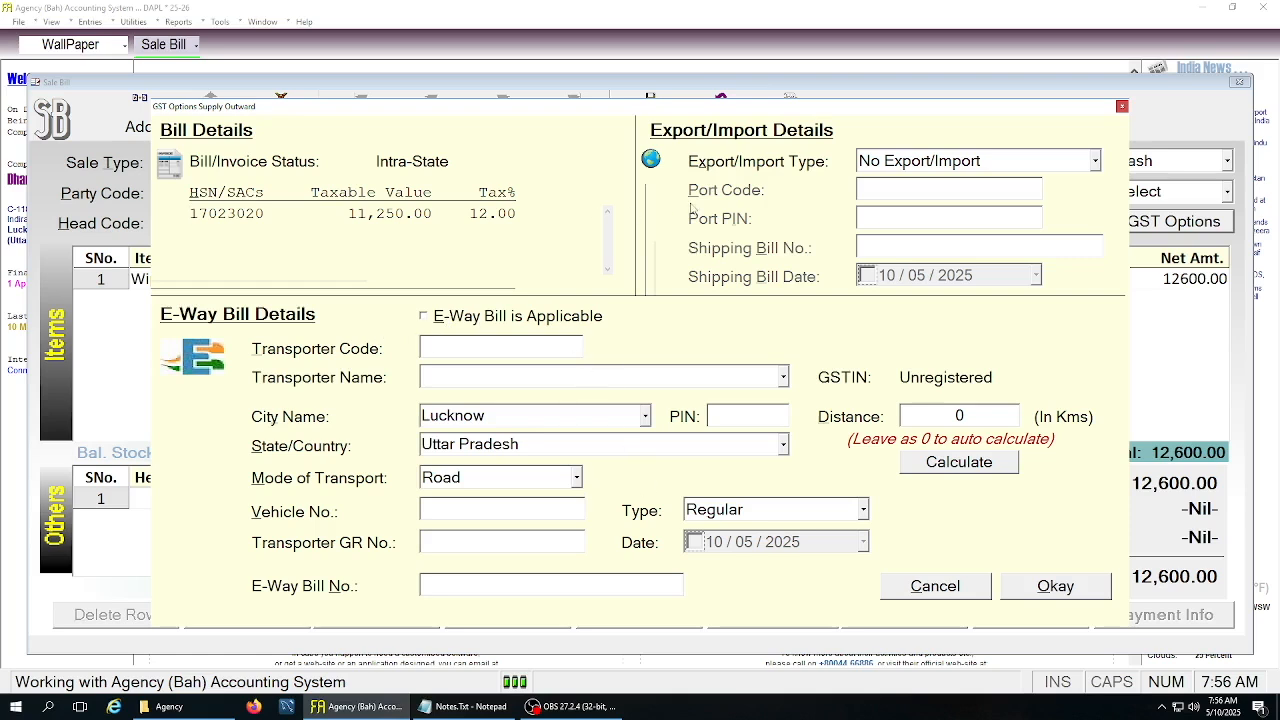
pyautogui.click(486, 318)
pyautogui.click(485, 510)
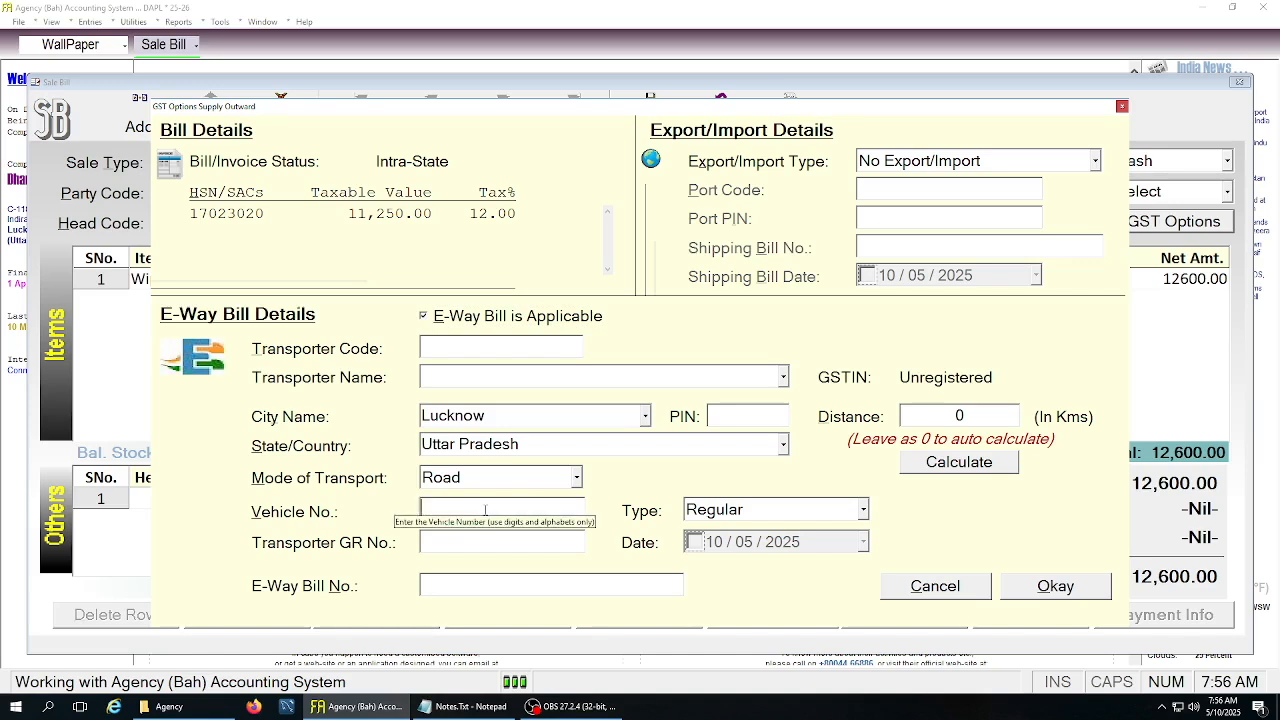
pyautogui.write('UP')
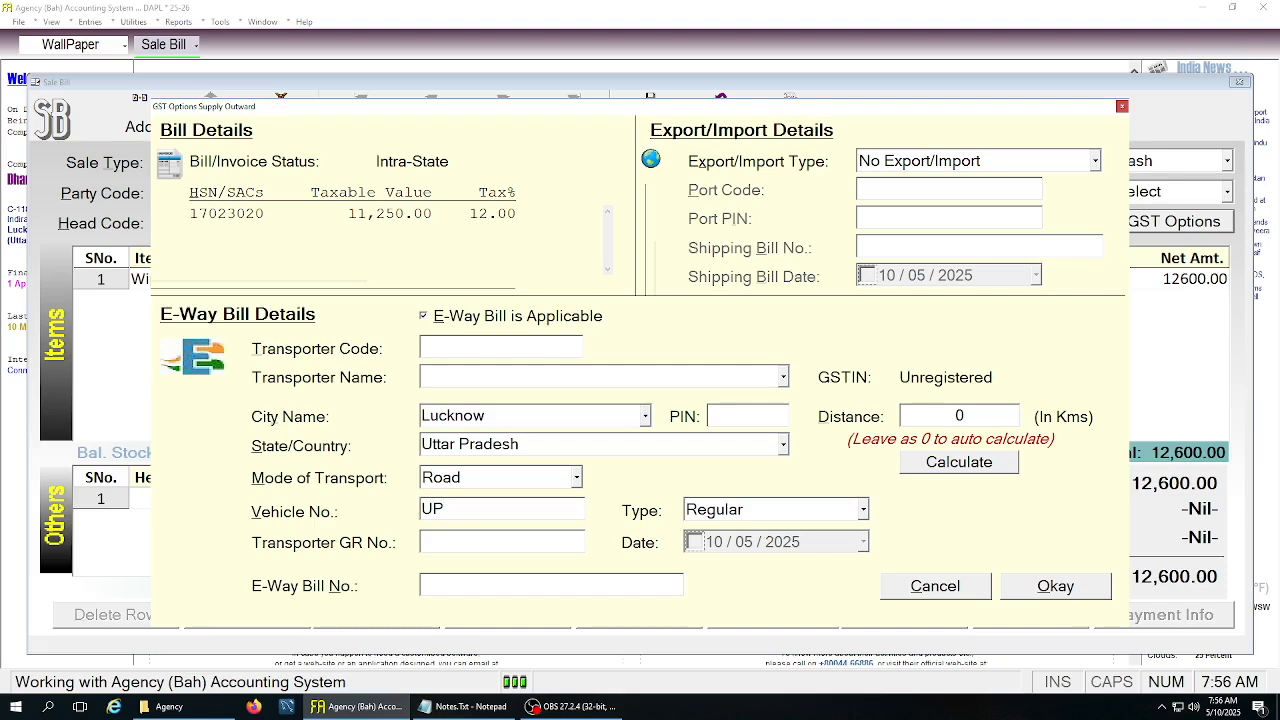
pyautogui.write('32A1234')
pyautogui.click(980, 419)
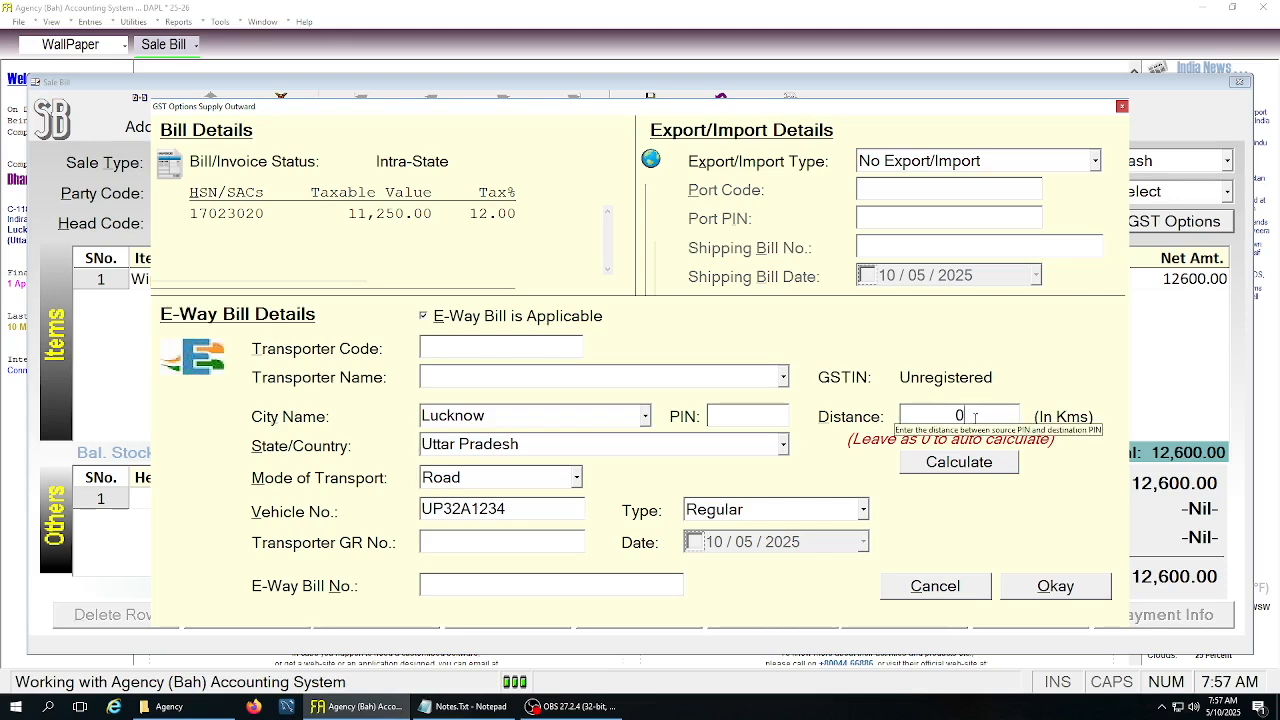
pyautogui.click(1043, 588)
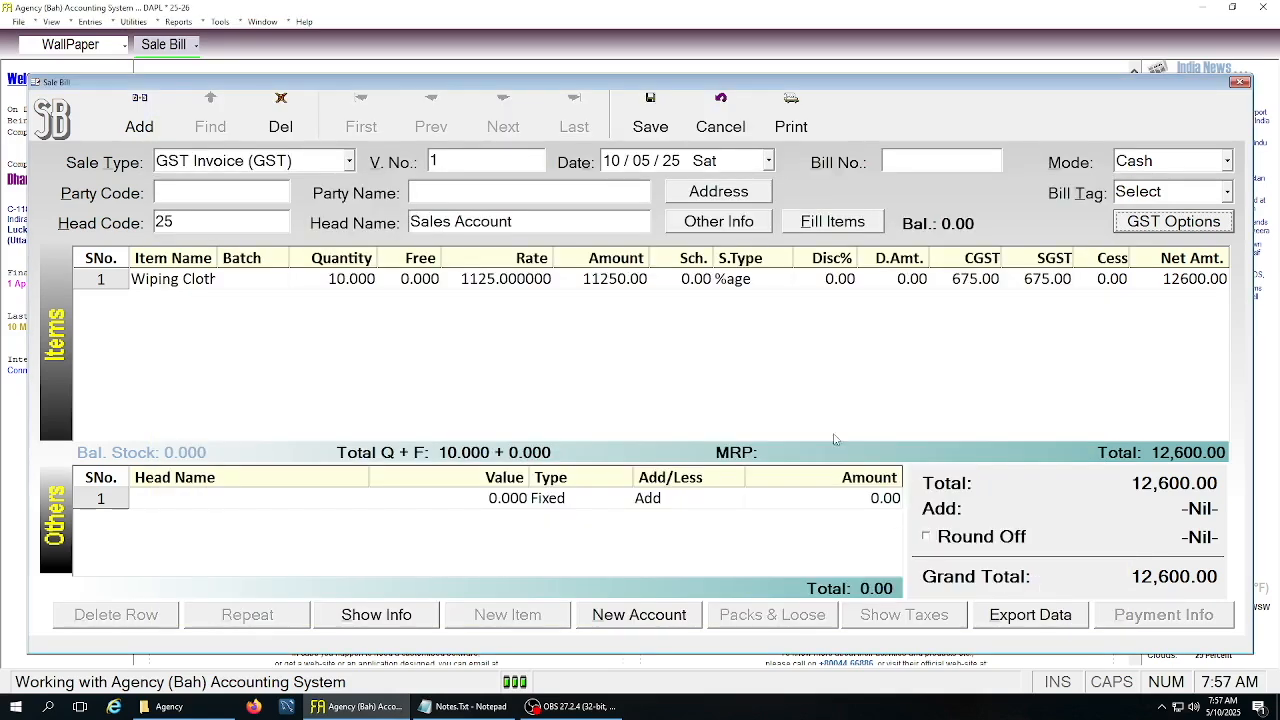
pyautogui.click(650, 115)
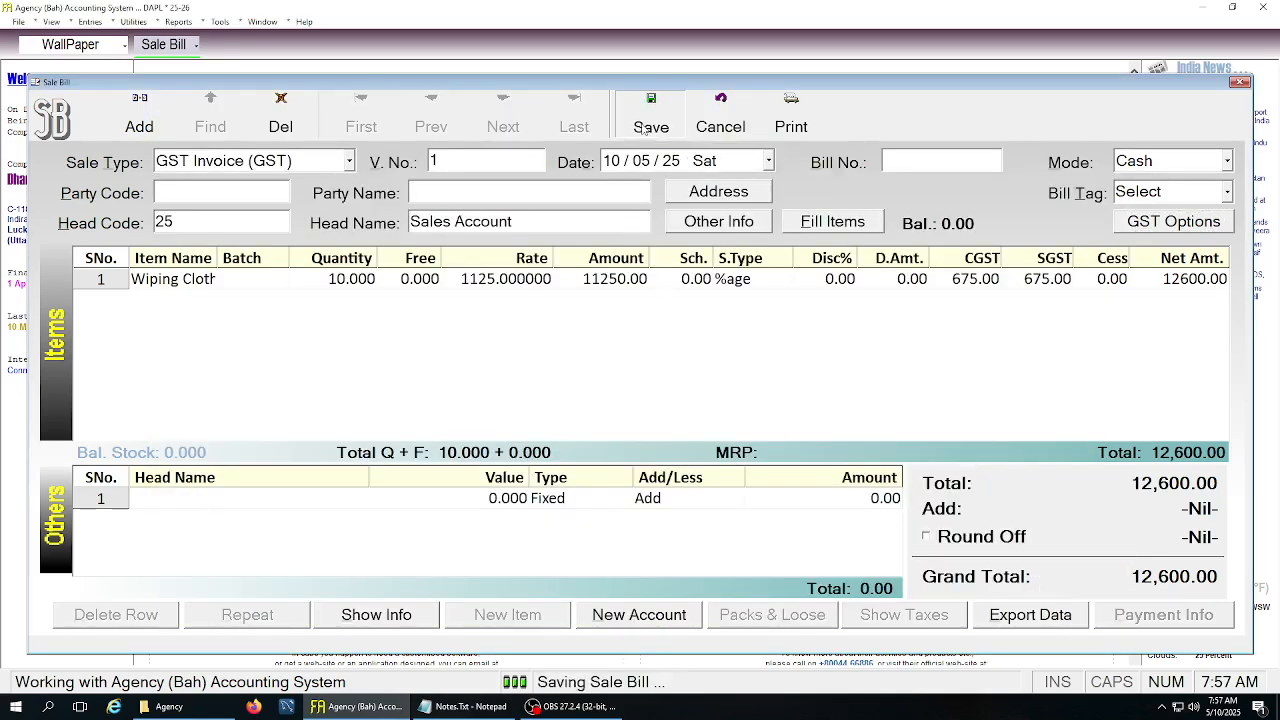
# Open the Generate E-Way Bill Files report and refresh the current data to list the e-way bill invoices
pyautogui.click(177, 22)
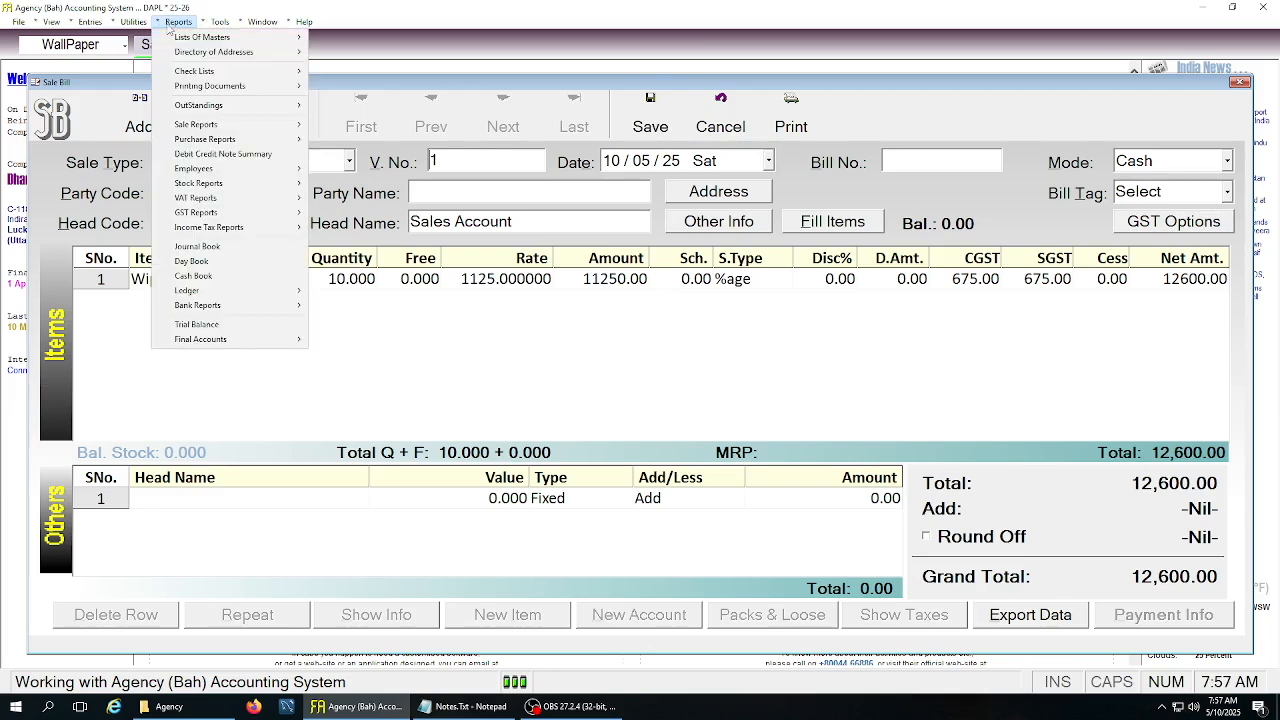
pyautogui.moveTo(210, 216)
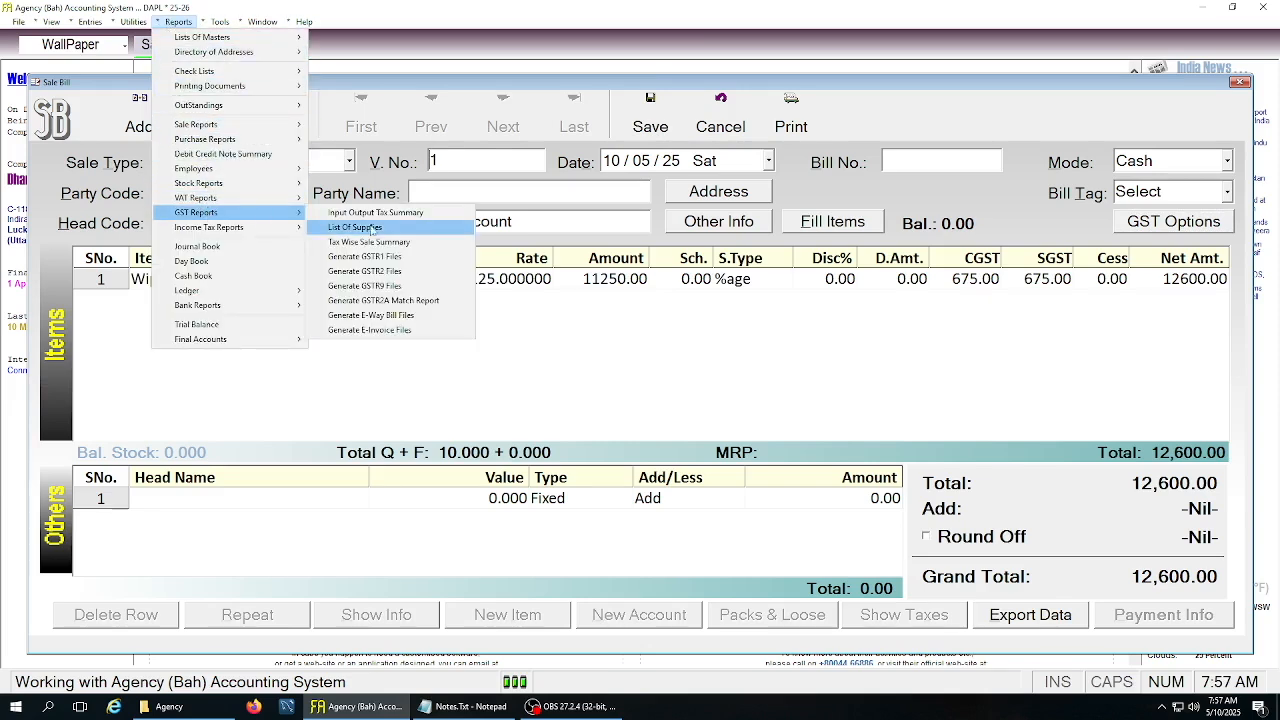
pyautogui.click(387, 318)
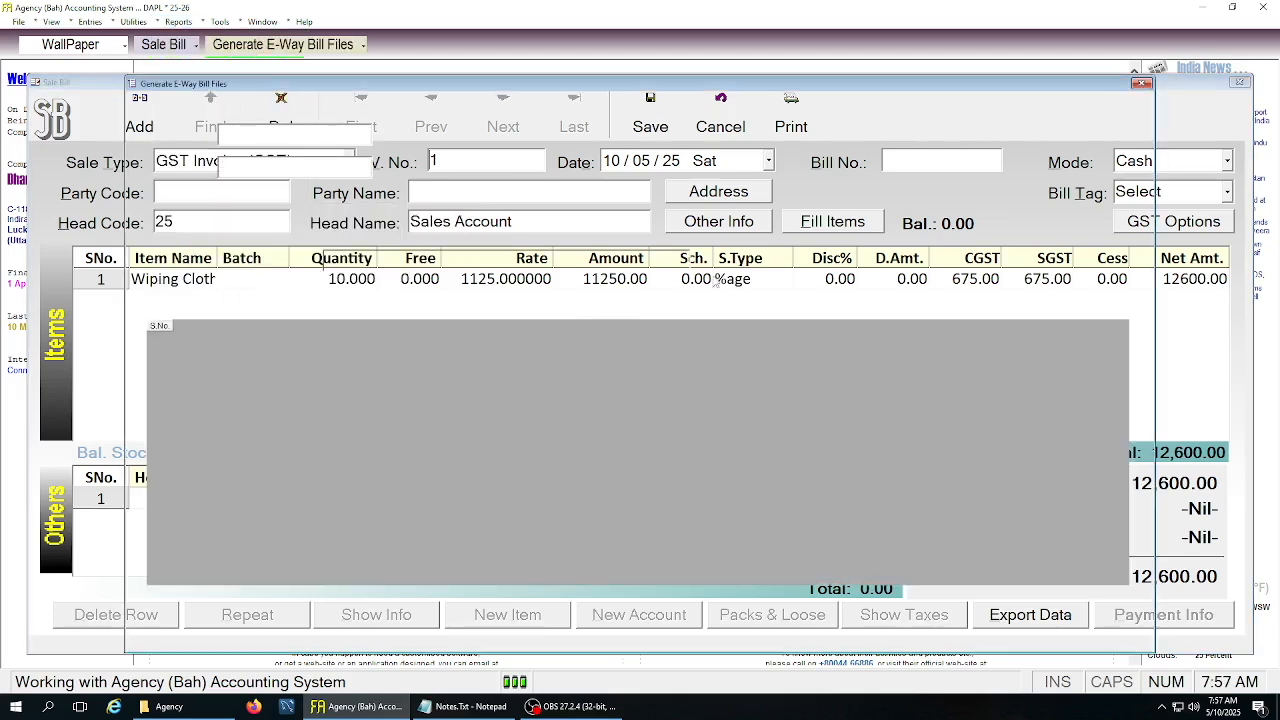
pyautogui.click(920, 246)
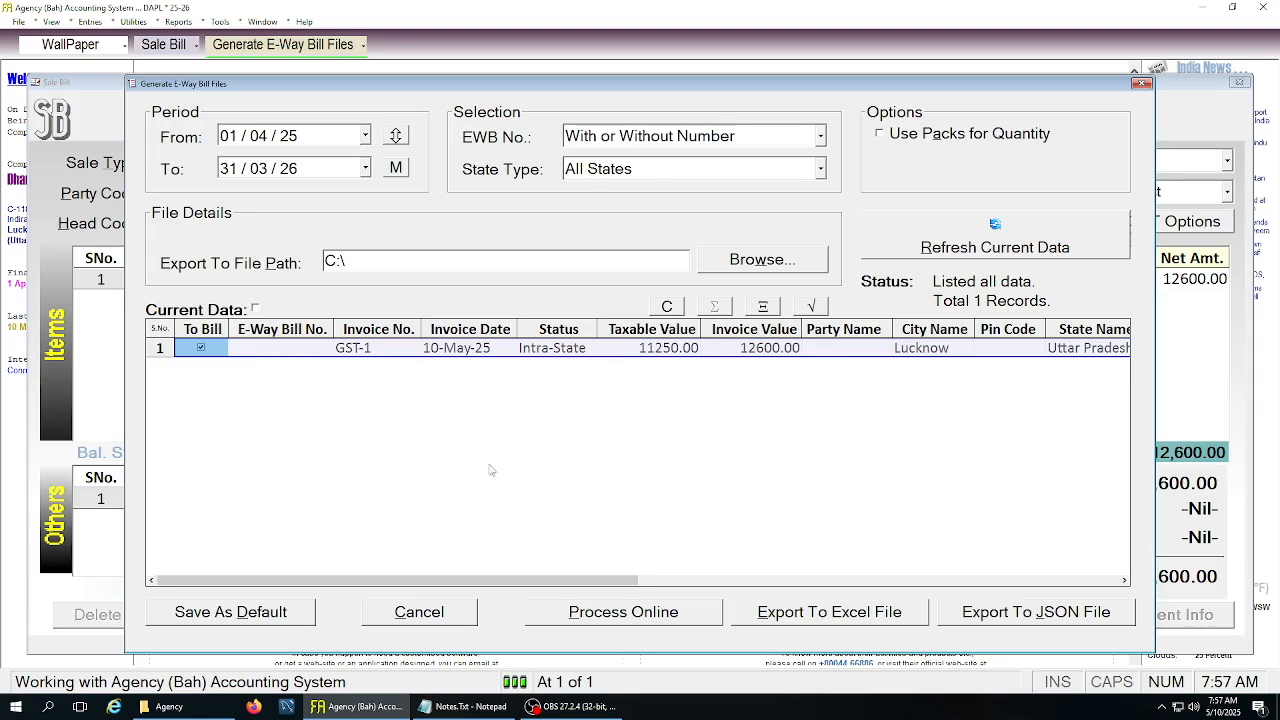
# Review the online e-way bill processing options for invoice GST-1, including the cancellation reasons, and close the report and sale bill
pyautogui.click(590, 612)
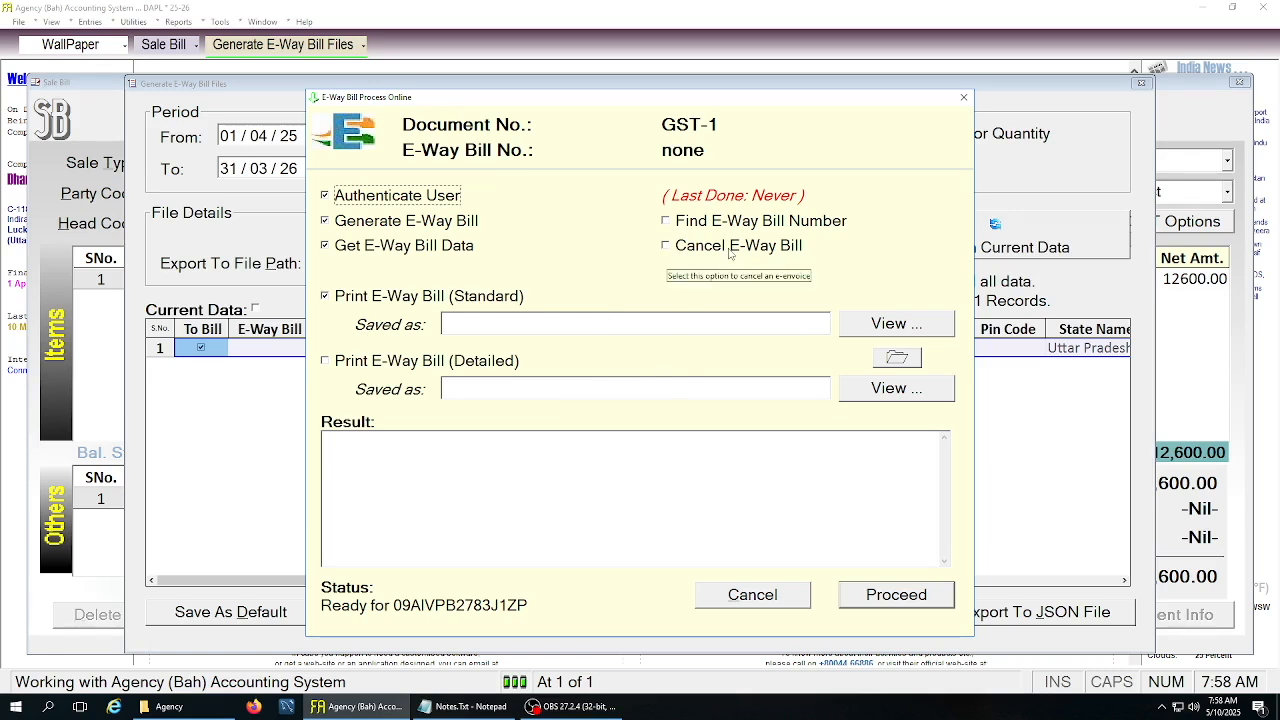
pyautogui.click(697, 250)
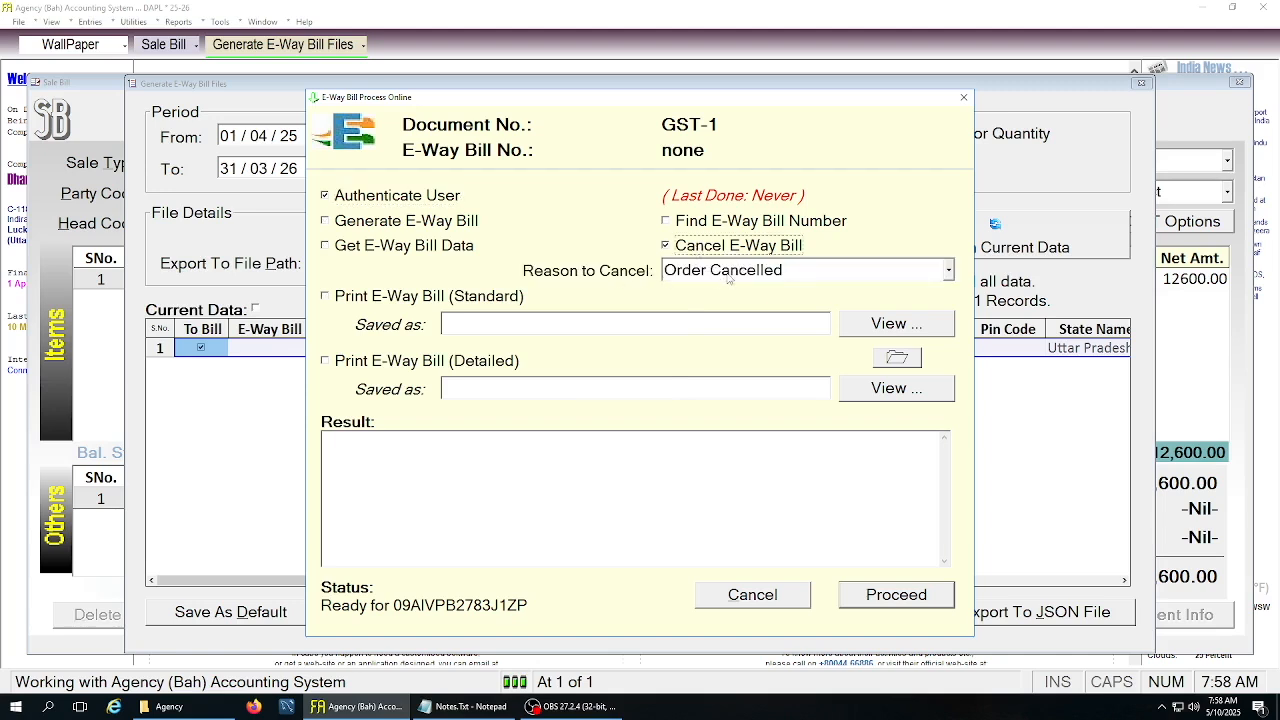
pyautogui.click(729, 271)
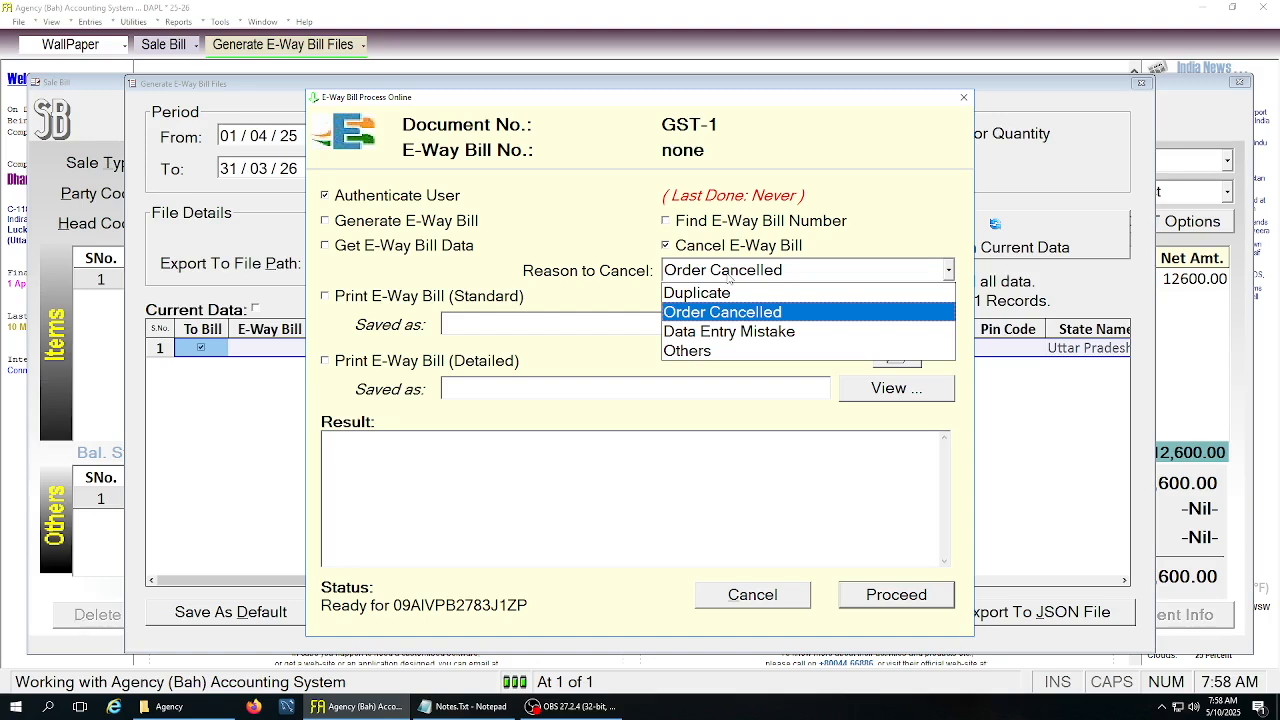
pyautogui.click(731, 279)
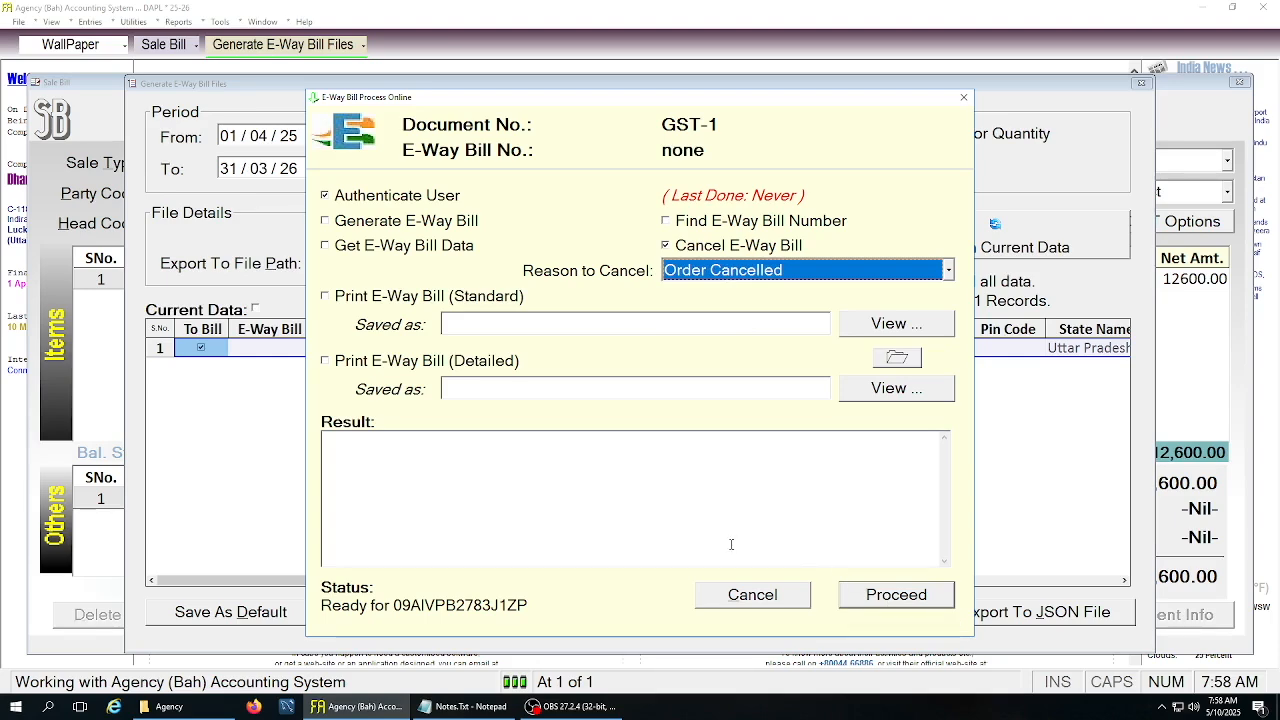
pyautogui.press('Escape')
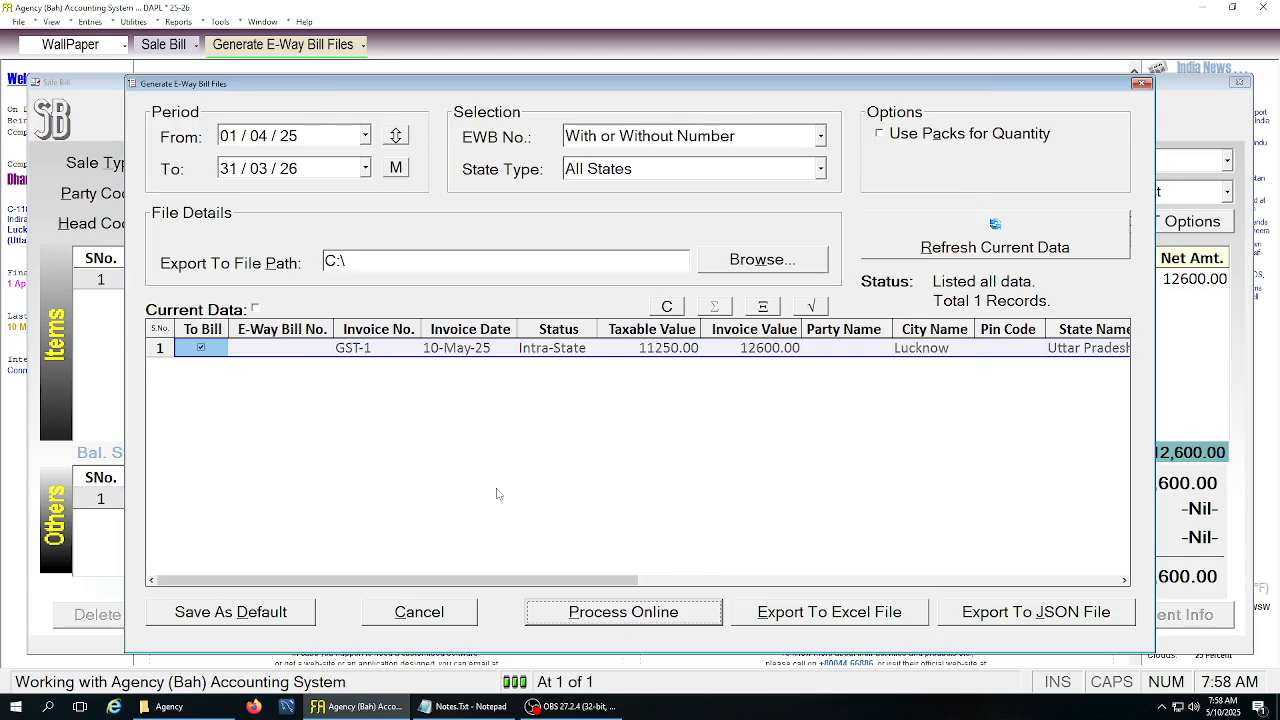
pyautogui.moveTo(454, 706)
pyautogui.press('Escape')
pyautogui.press('Escape')
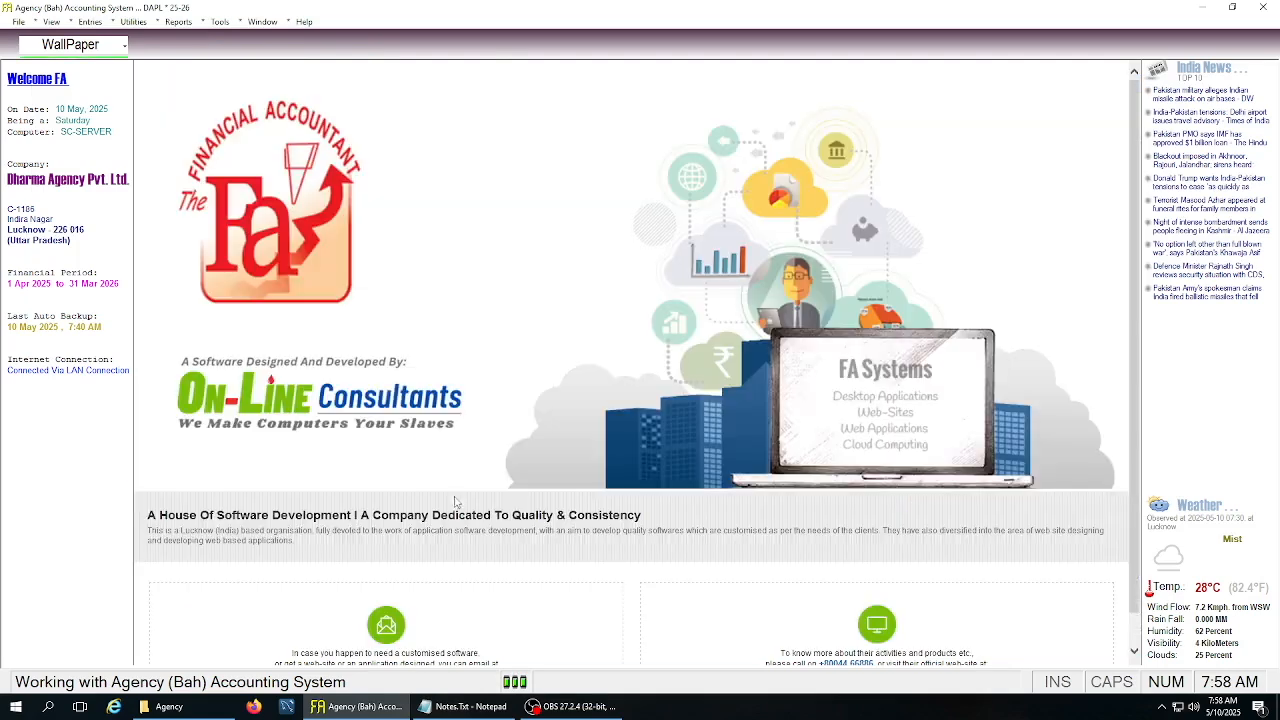
# In the GST Online section of the tax options, mark e-invoicing as applicable to the company and save the settings
pyautogui.click(177, 22)
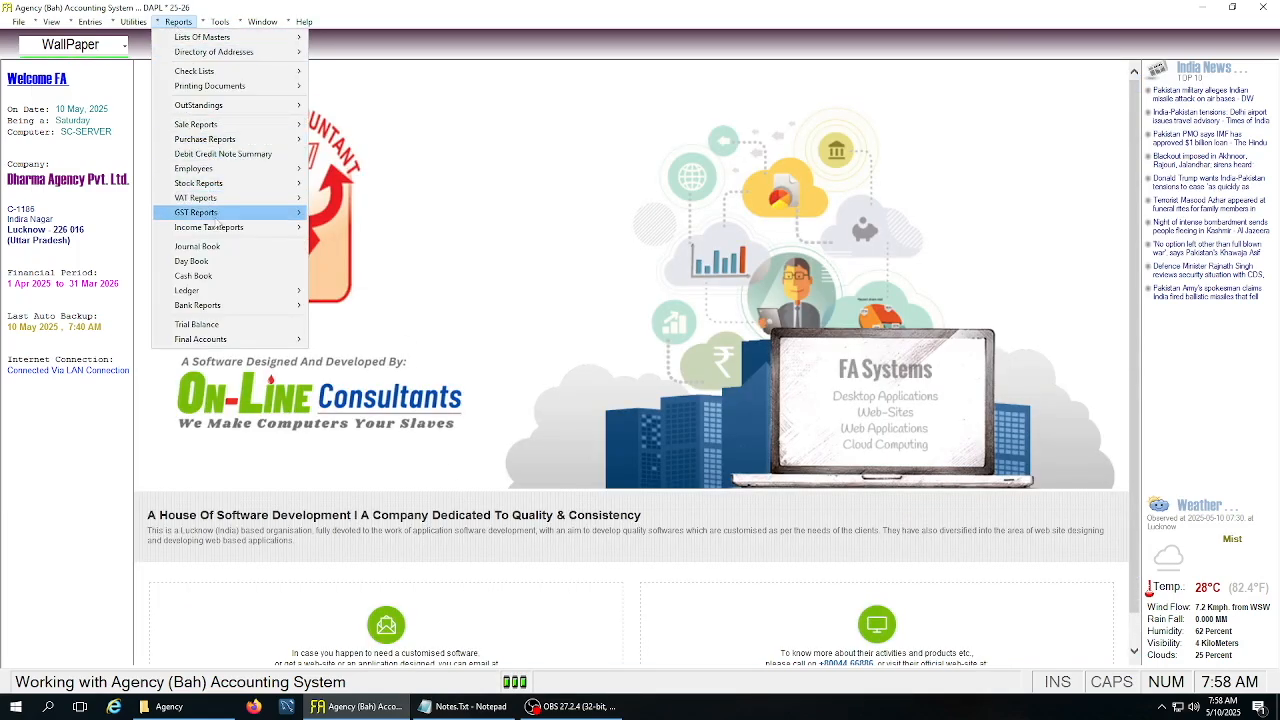
pyautogui.moveTo(200, 212)
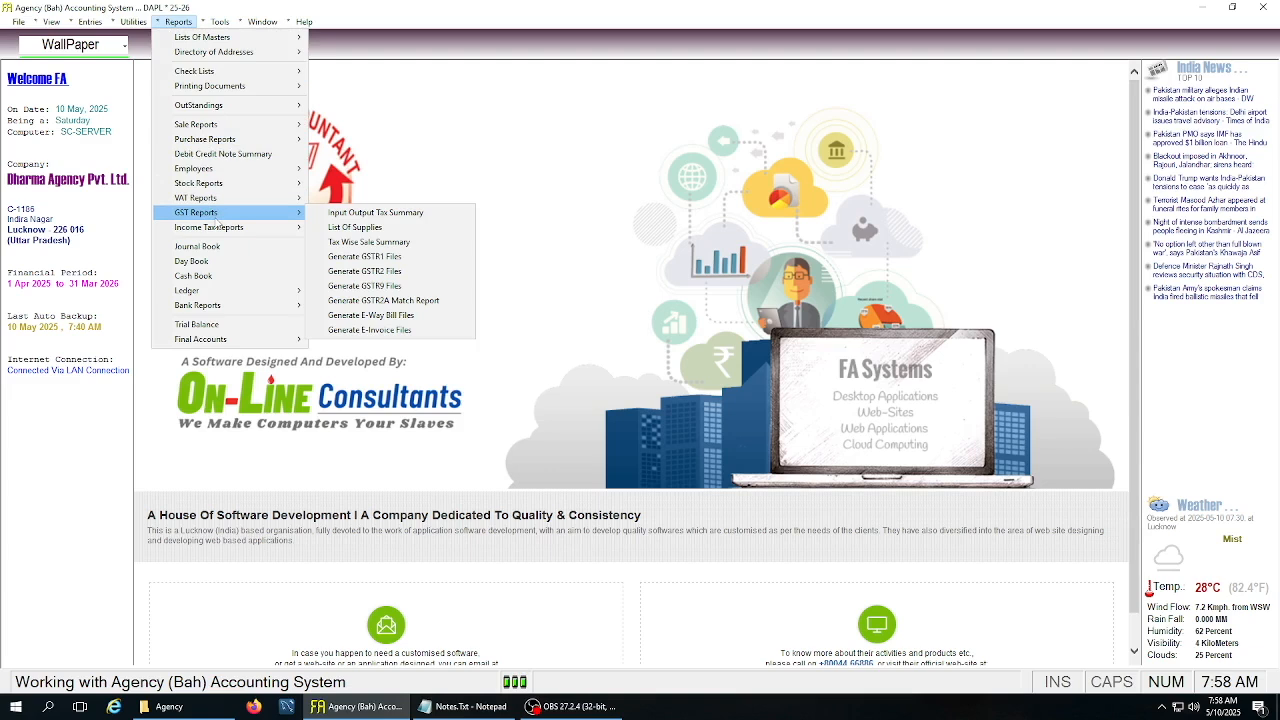
pyautogui.moveTo(222, 24)
pyautogui.moveTo(255, 169)
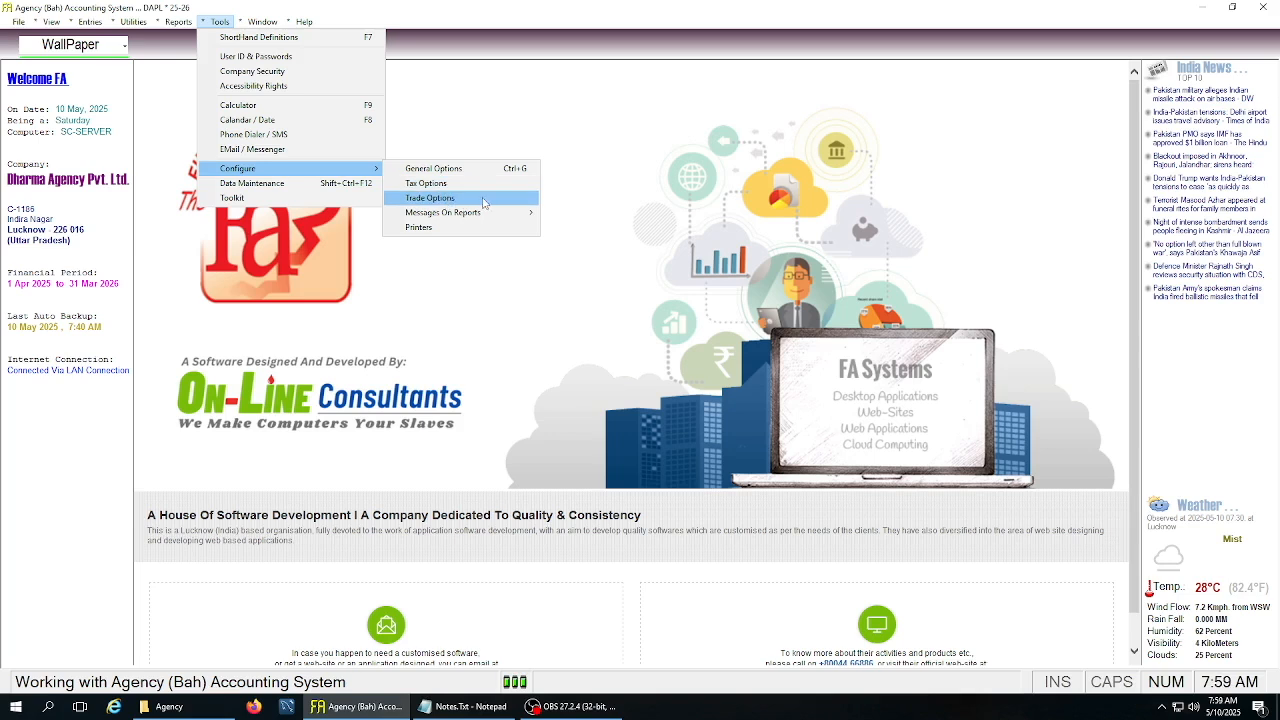
pyautogui.click(427, 184)
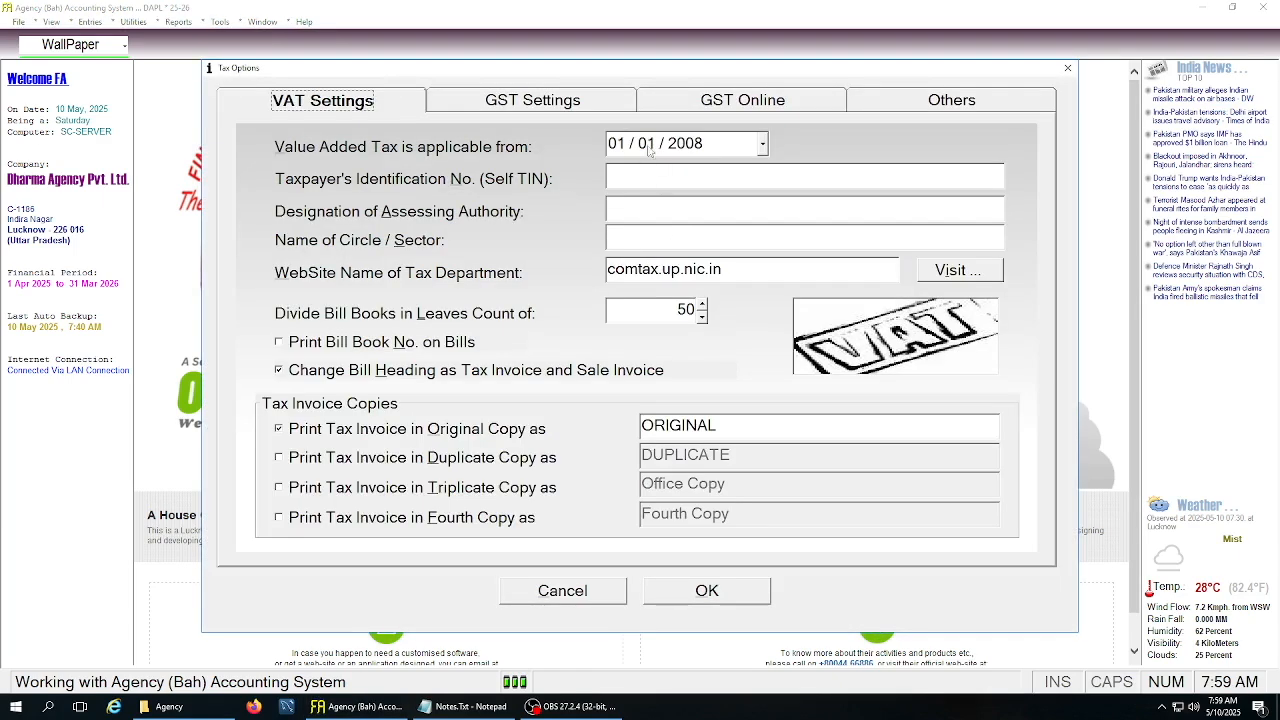
pyautogui.click(699, 102)
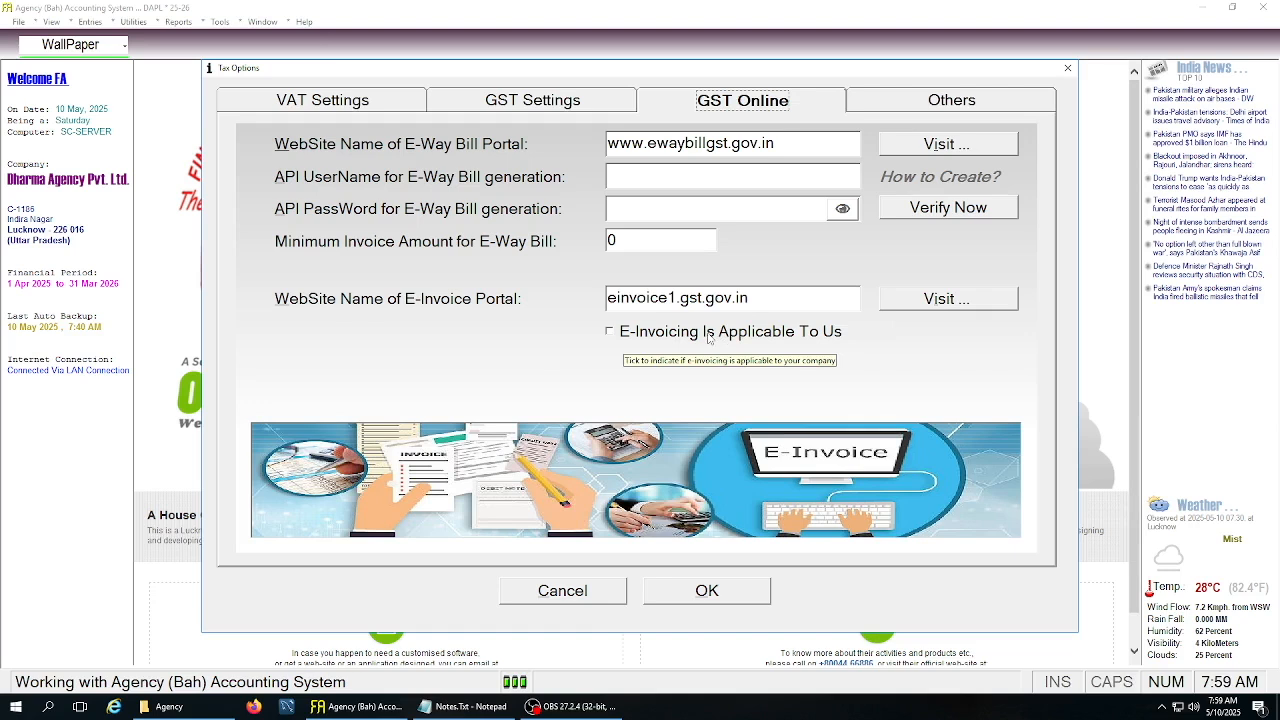
pyautogui.click(644, 334)
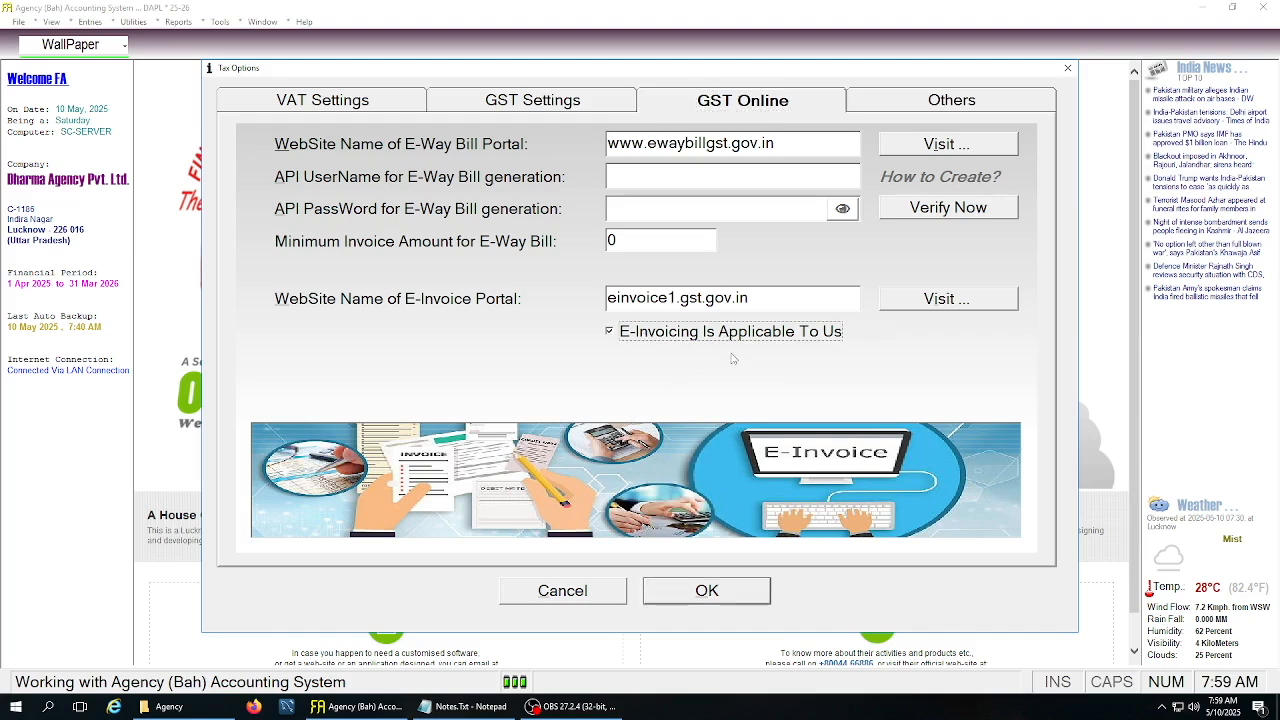
pyautogui.click(700, 590)
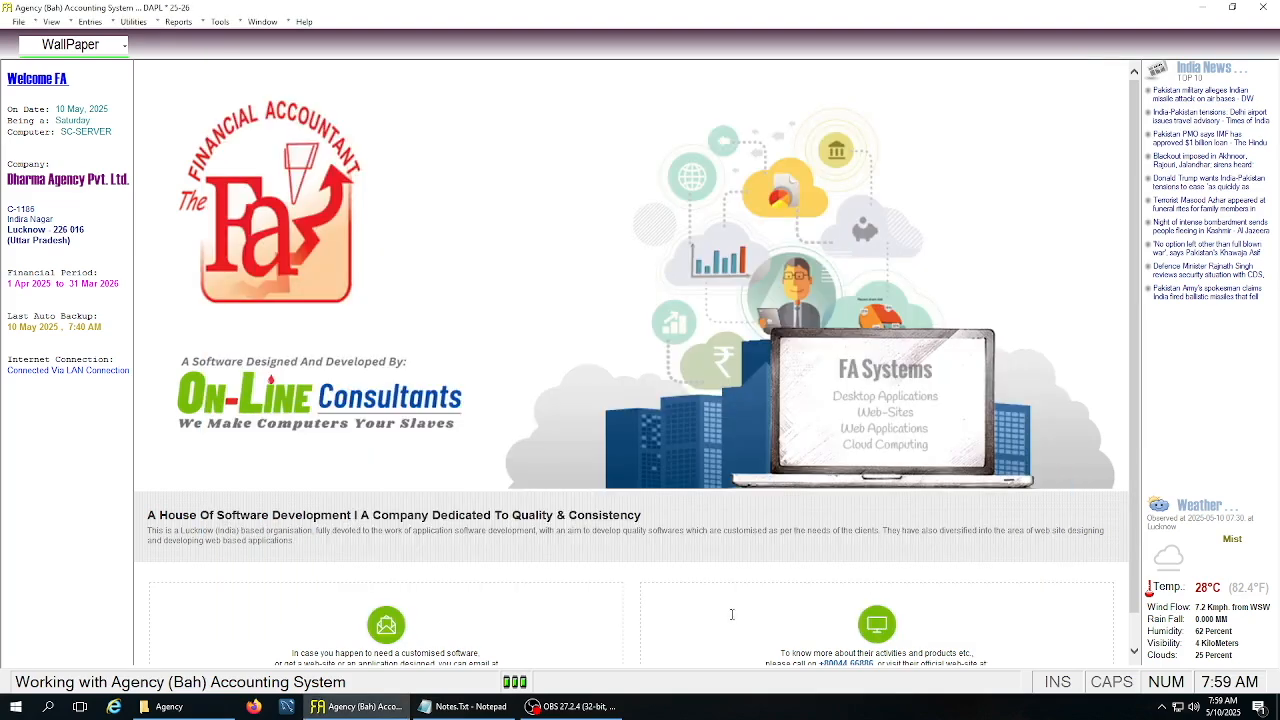
# Set the party of the first saved sale bill to New Traders and try to save the bill
pyautogui.click(96, 27)
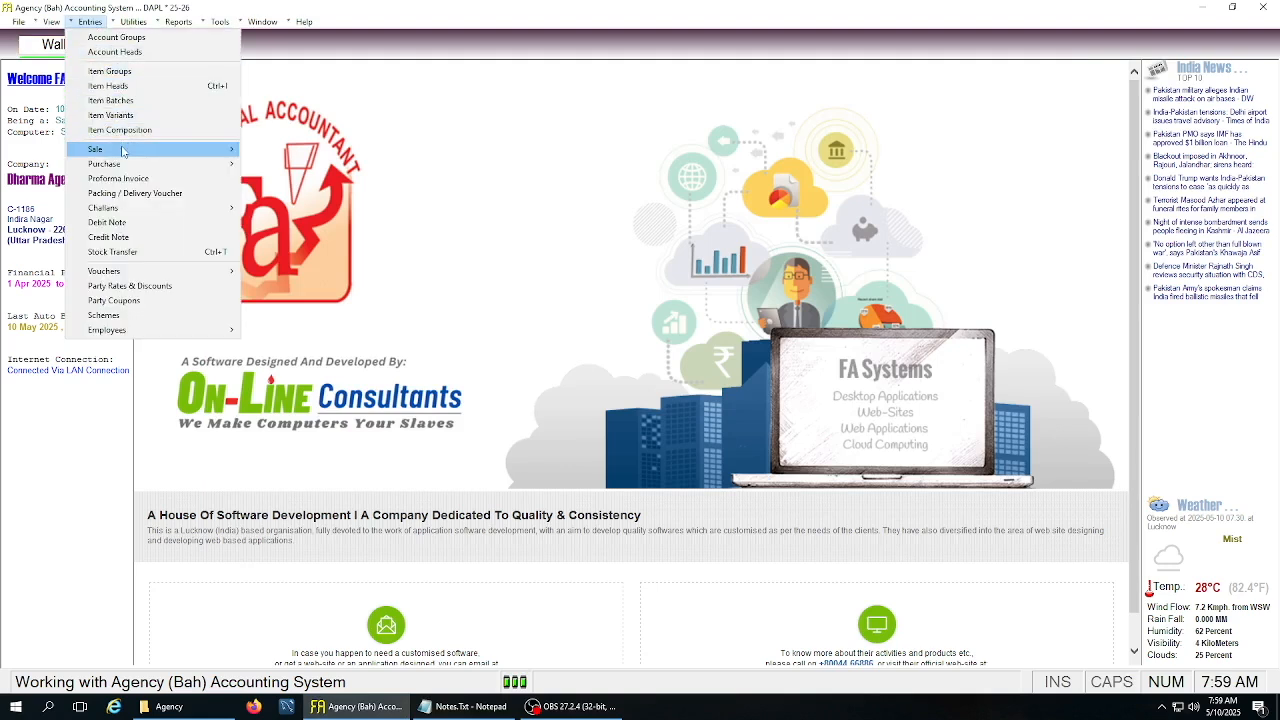
pyautogui.moveTo(228, 152)
pyautogui.click(279, 155)
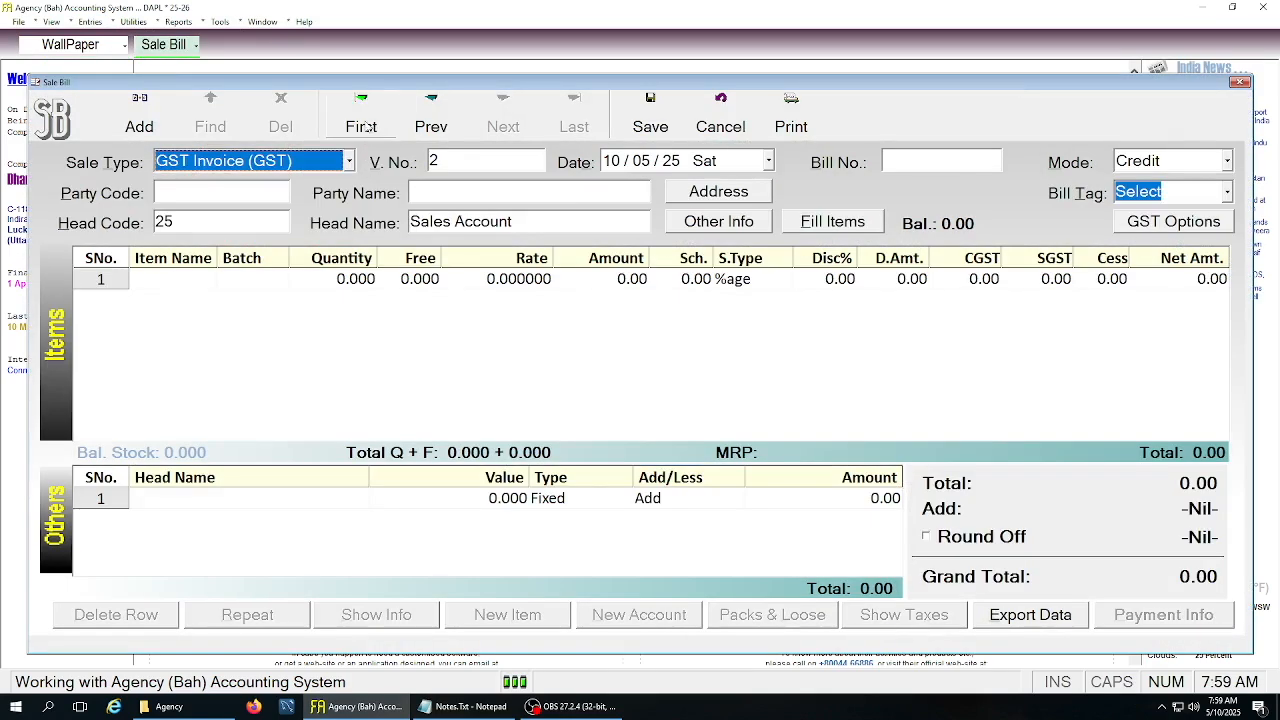
pyautogui.click(361, 126)
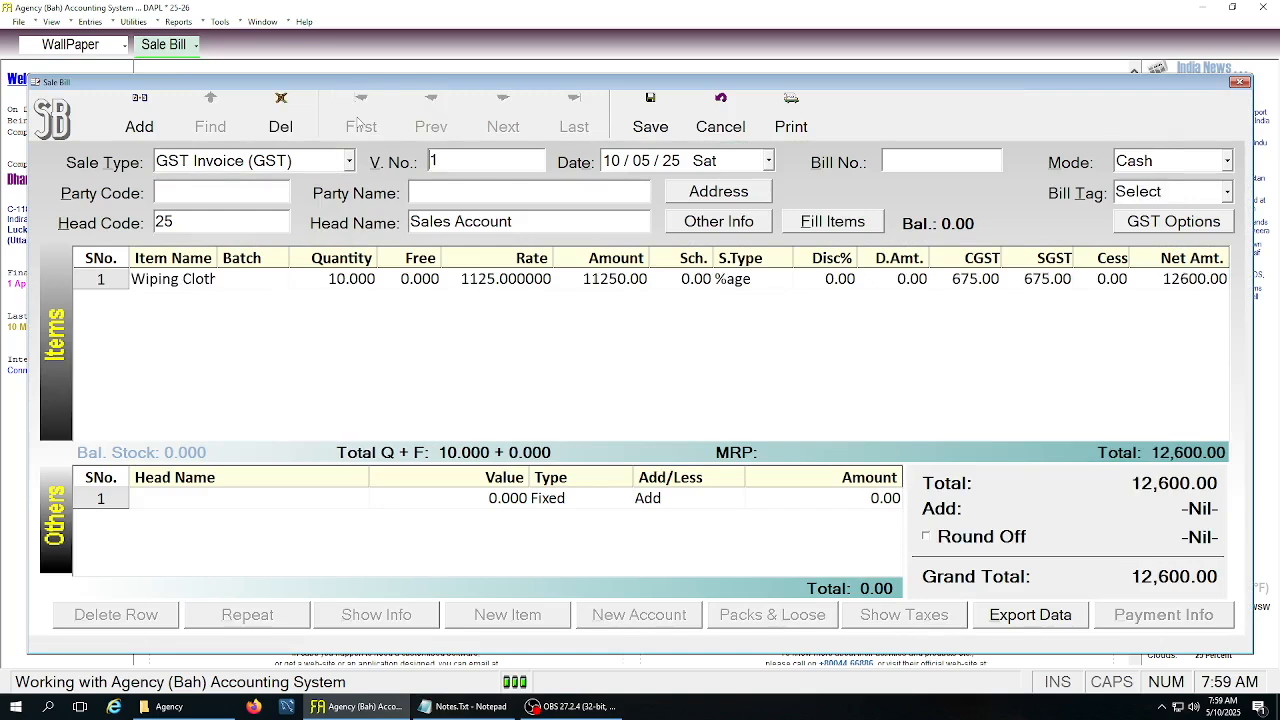
pyautogui.click(201, 195)
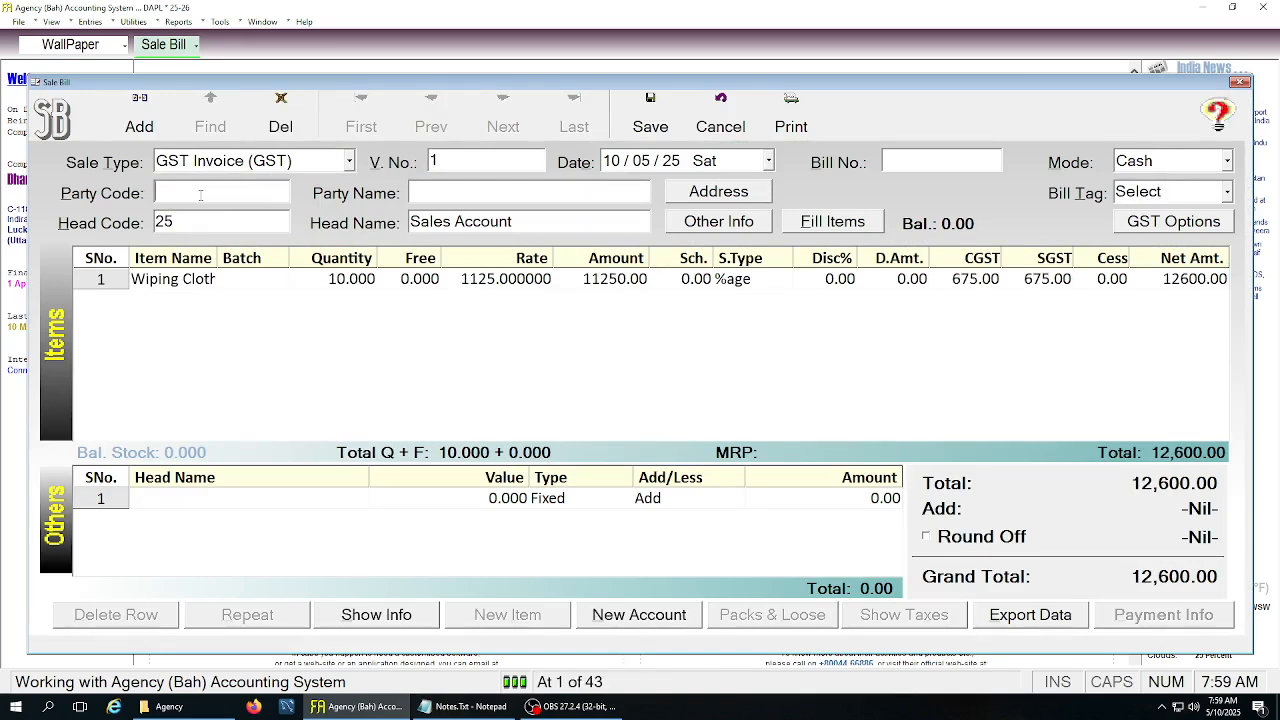
pyautogui.press('Return')
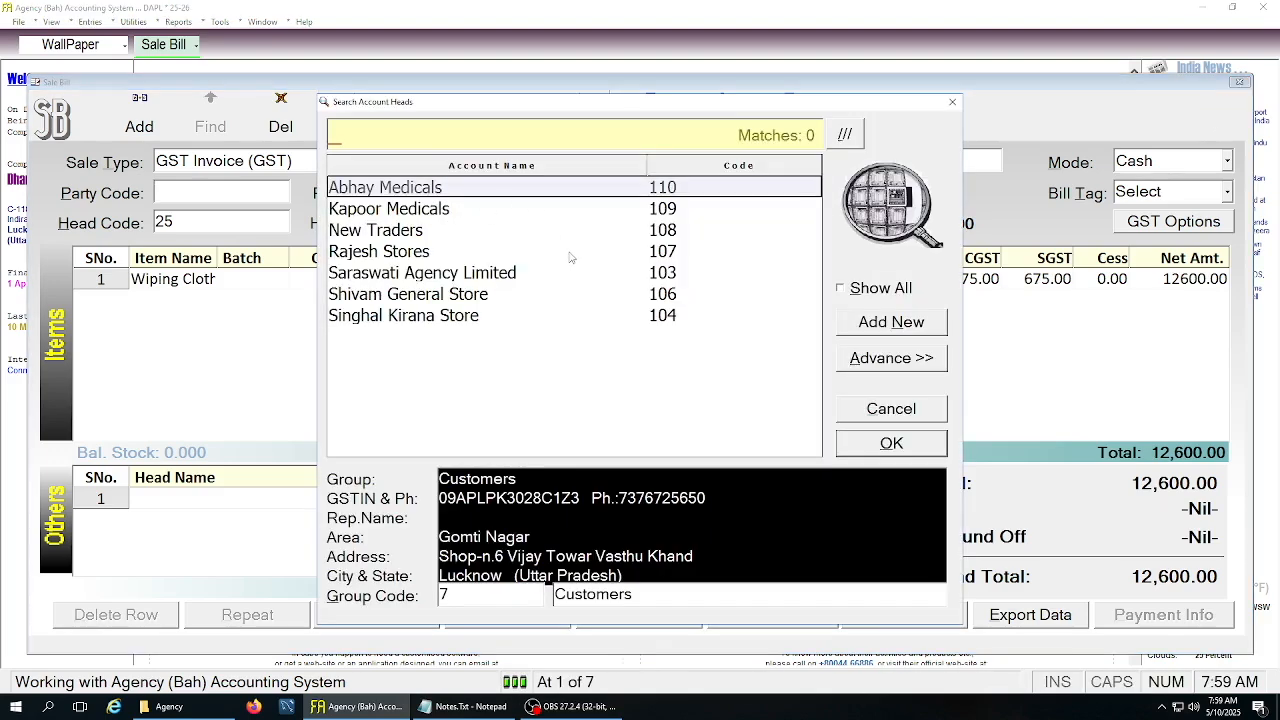
pyautogui.press('Down')
pyautogui.press('Down')
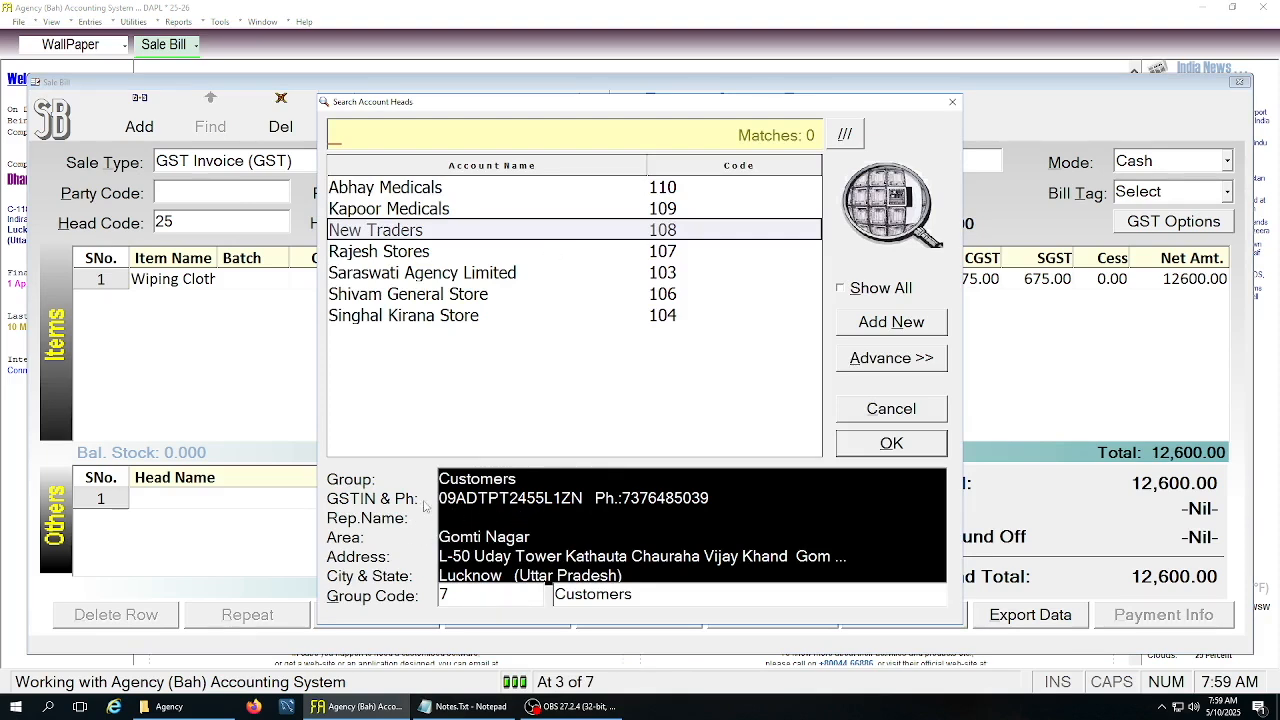
pyautogui.click(876, 449)
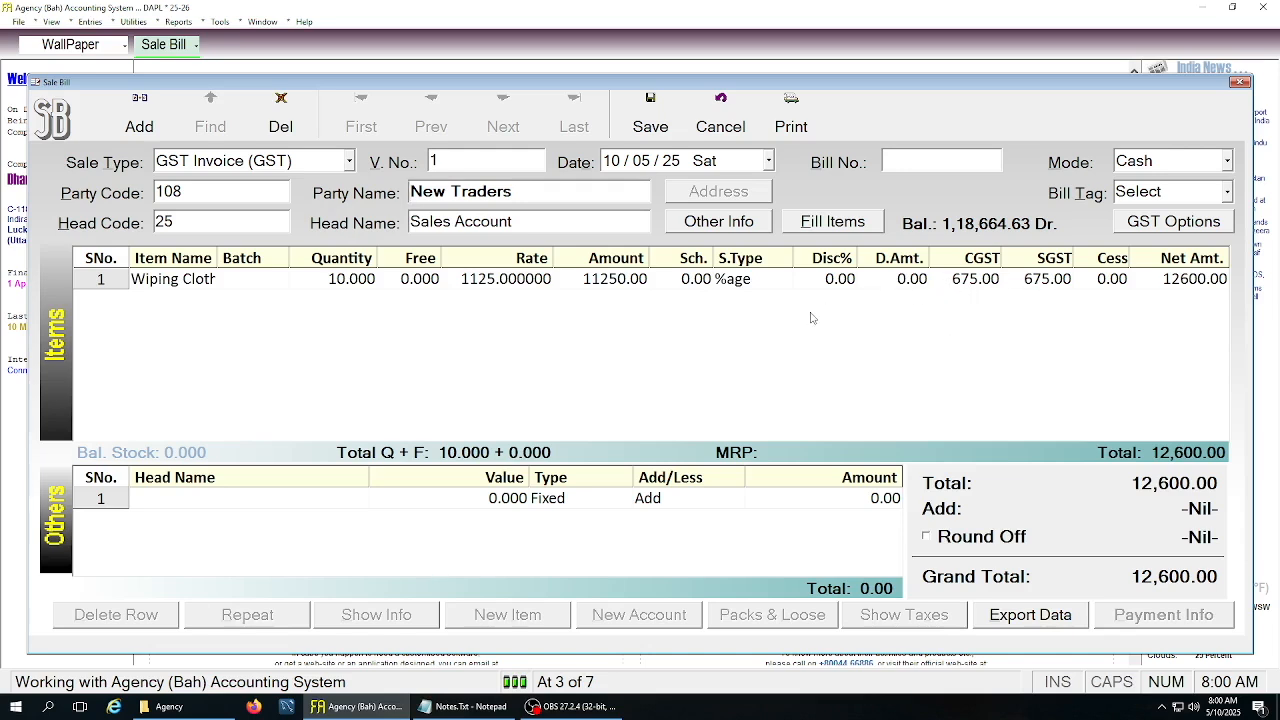
pyautogui.click(650, 115)
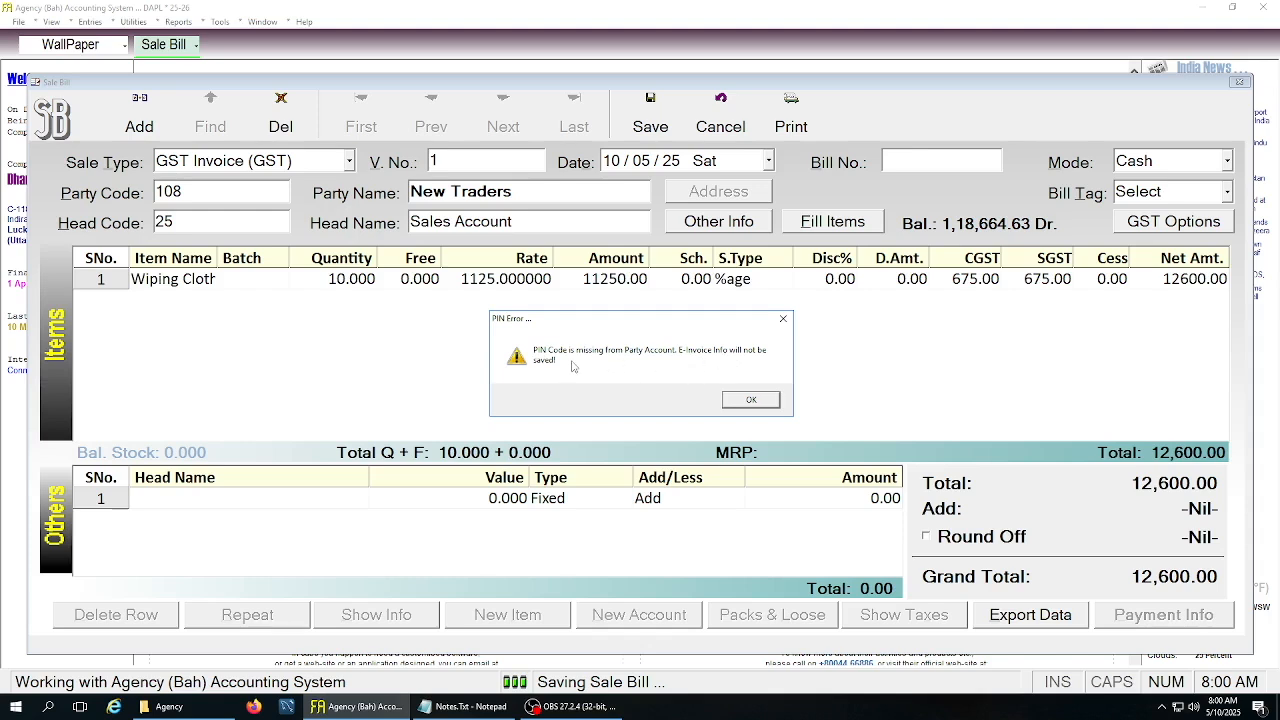
pyautogui.click(748, 400)
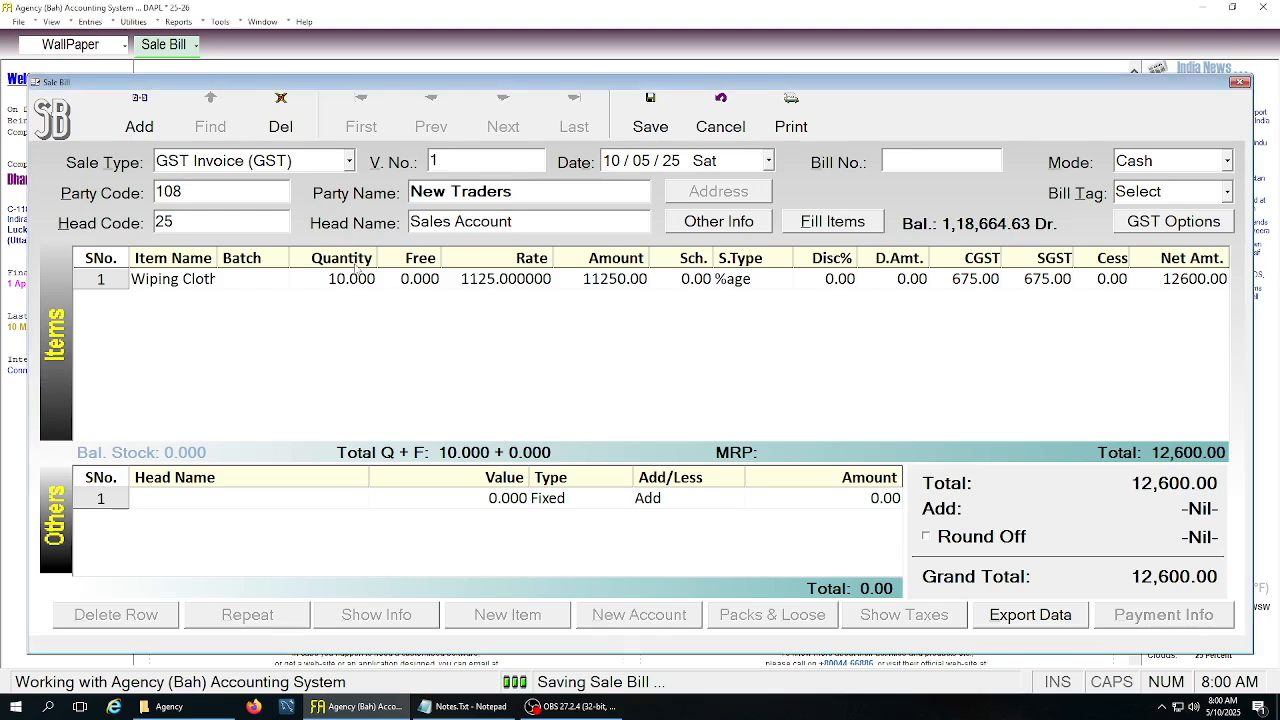
# Fill in the postal PIN code in the New Traders party account, save the account, and save and close the sale bill
pyautogui.doubleClick(478, 191)
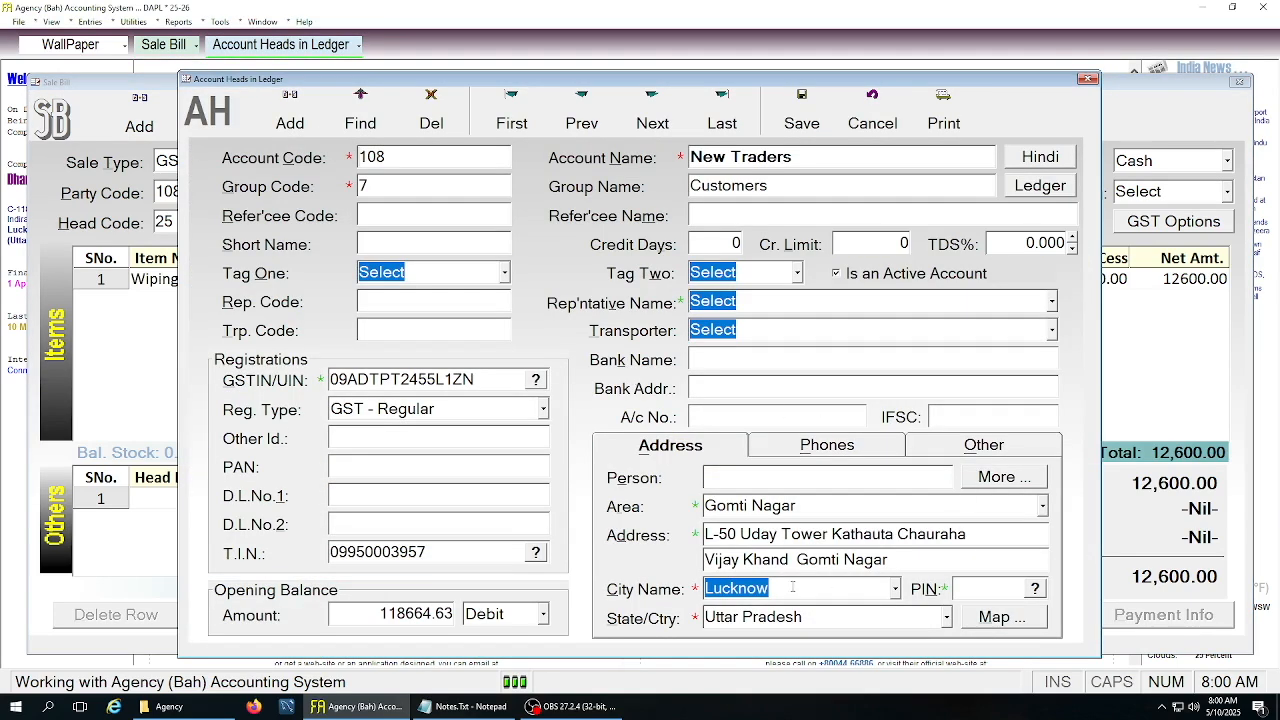
pyautogui.click(988, 594)
pyautogui.click(785, 124)
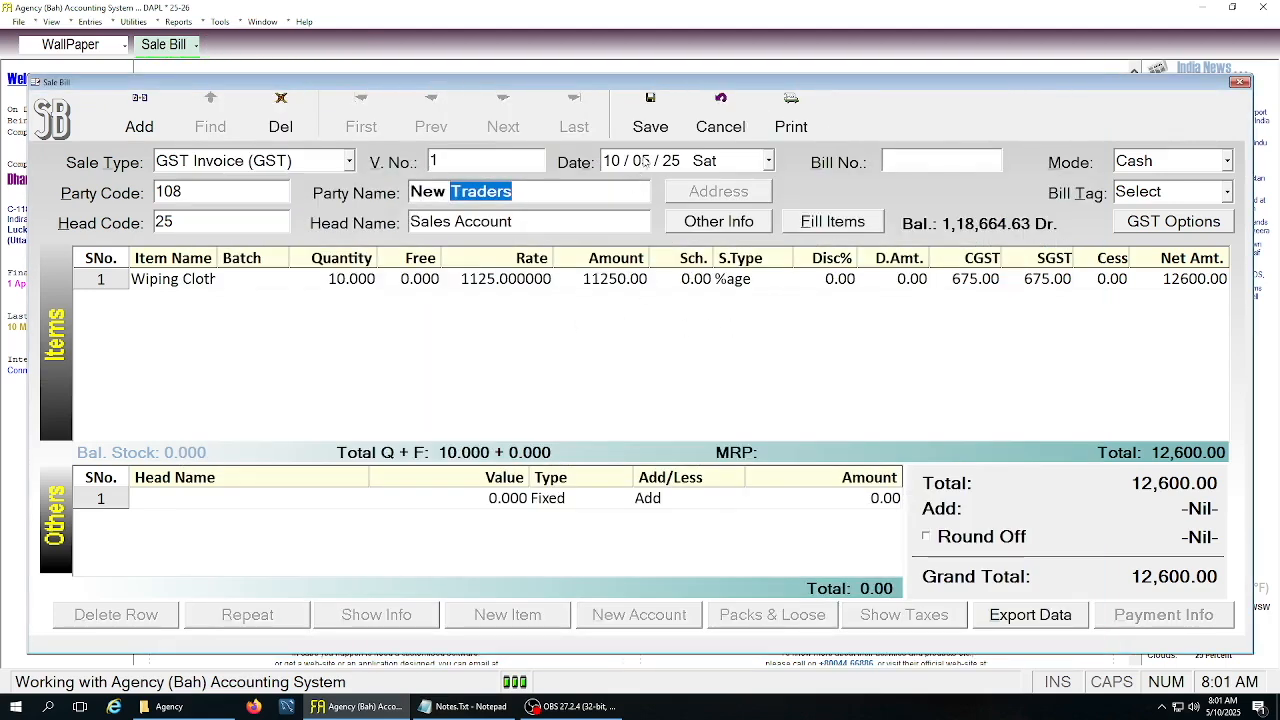
pyautogui.click(647, 118)
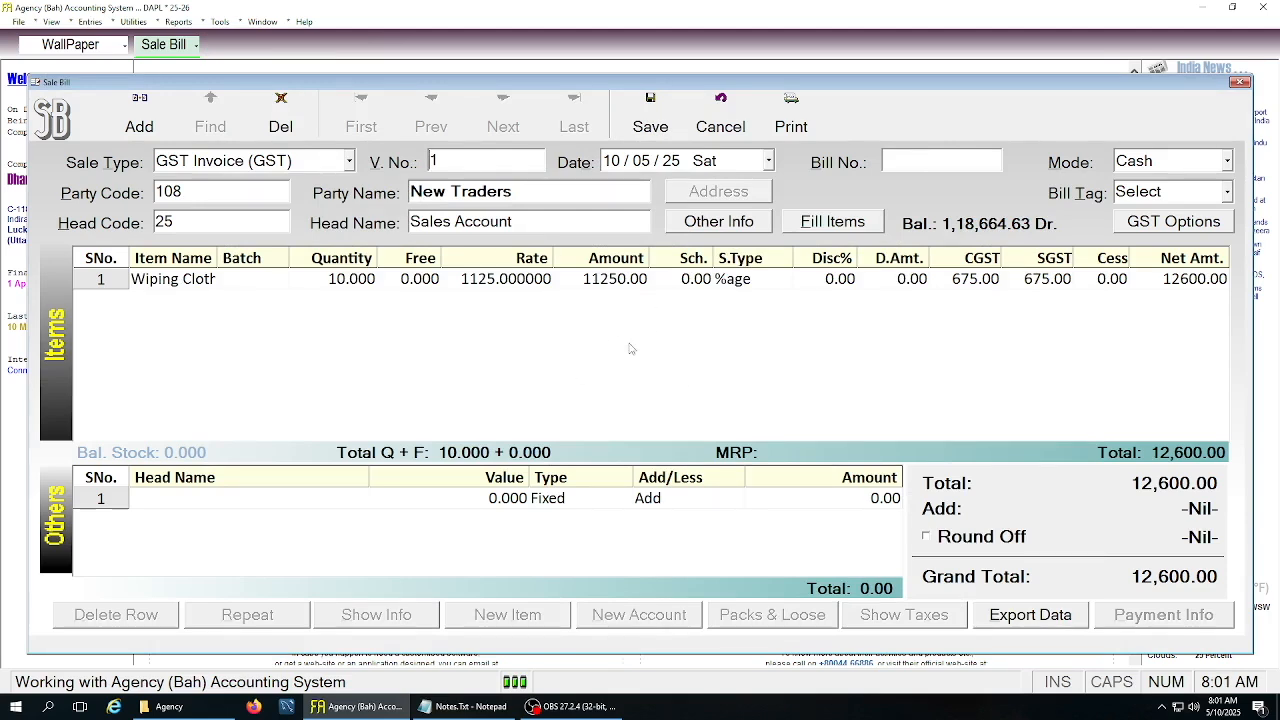
pyautogui.press('Escape')
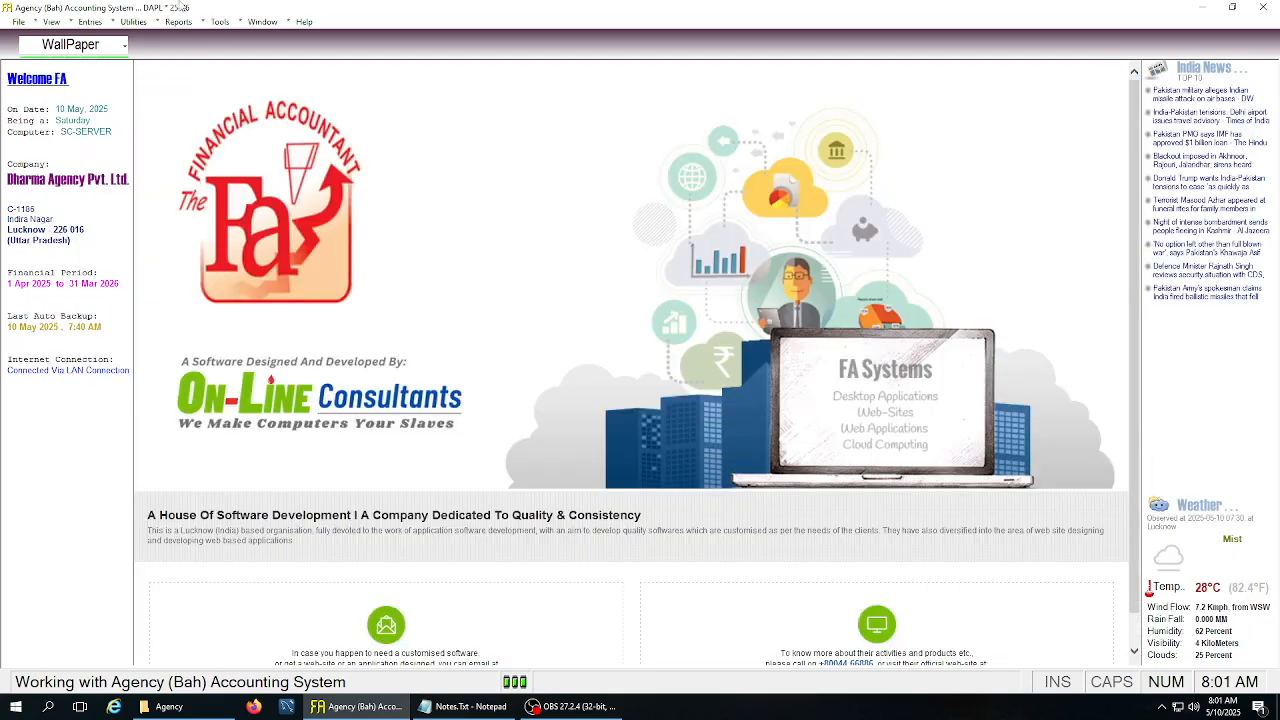
# Open the Generate E-Invoice Files report, refresh the current data and look through the listed invoice's columns
pyautogui.click(179, 22)
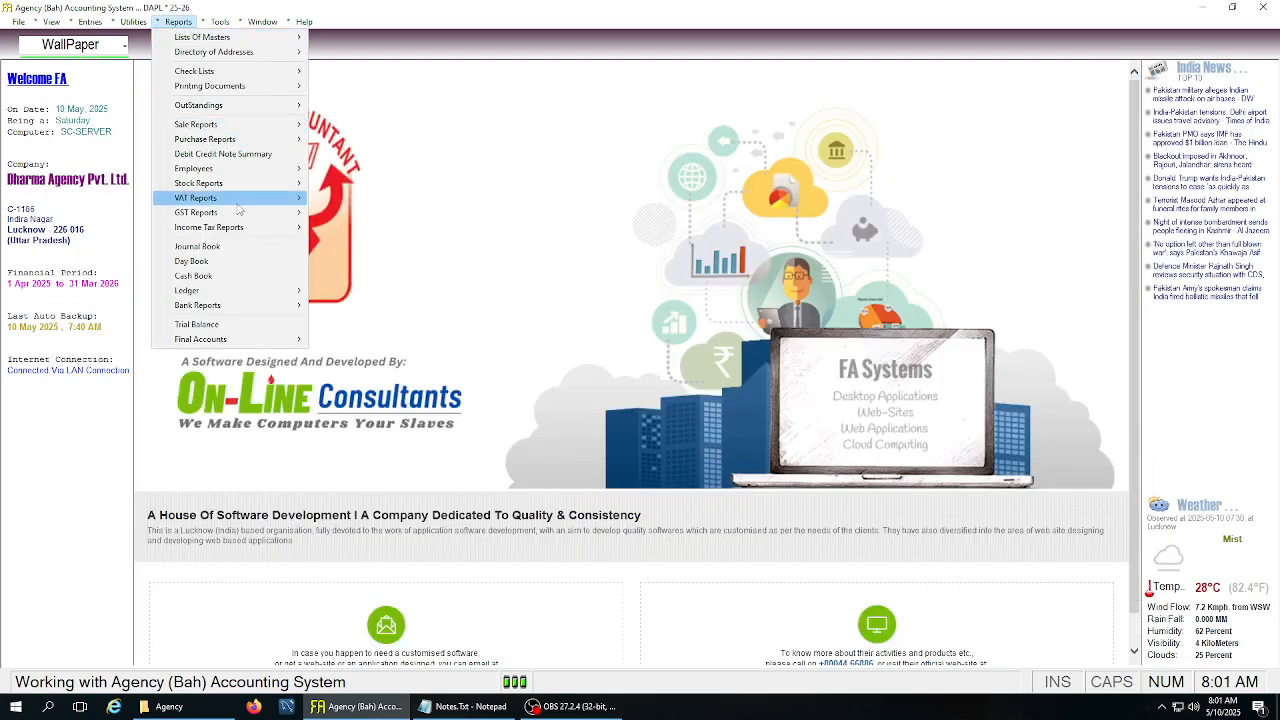
pyautogui.moveTo(240, 211)
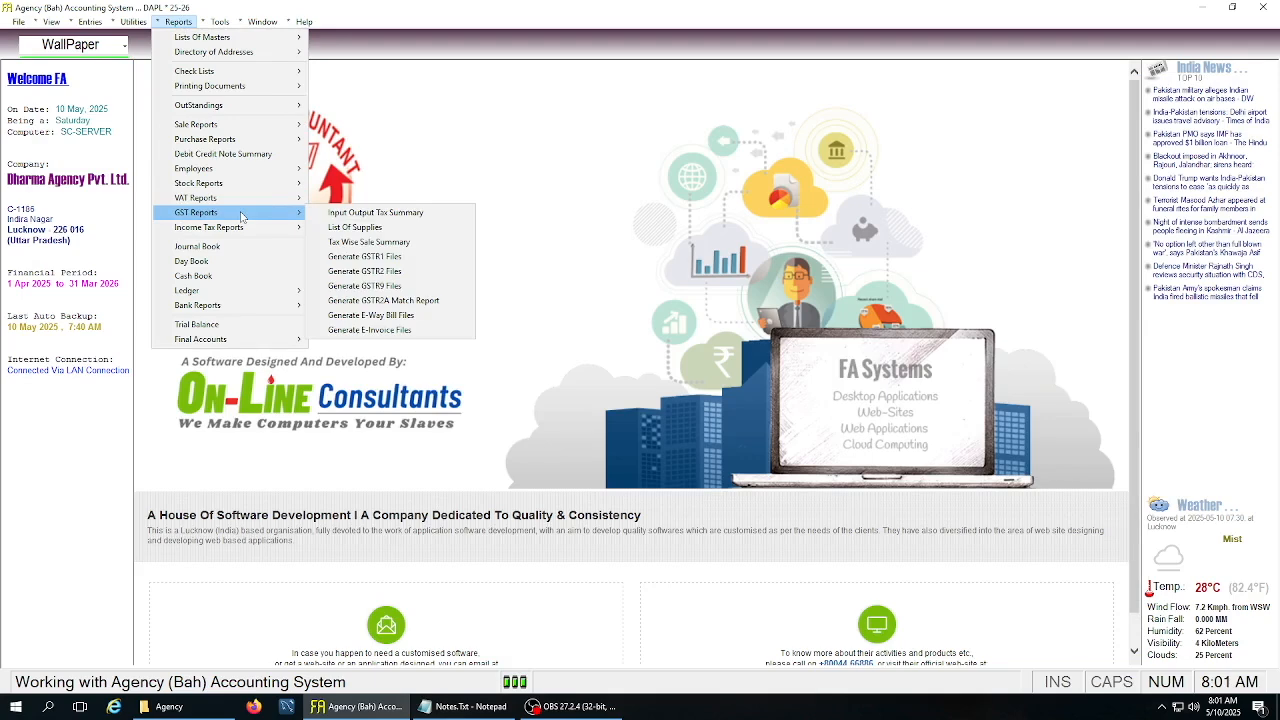
pyautogui.click(400, 329)
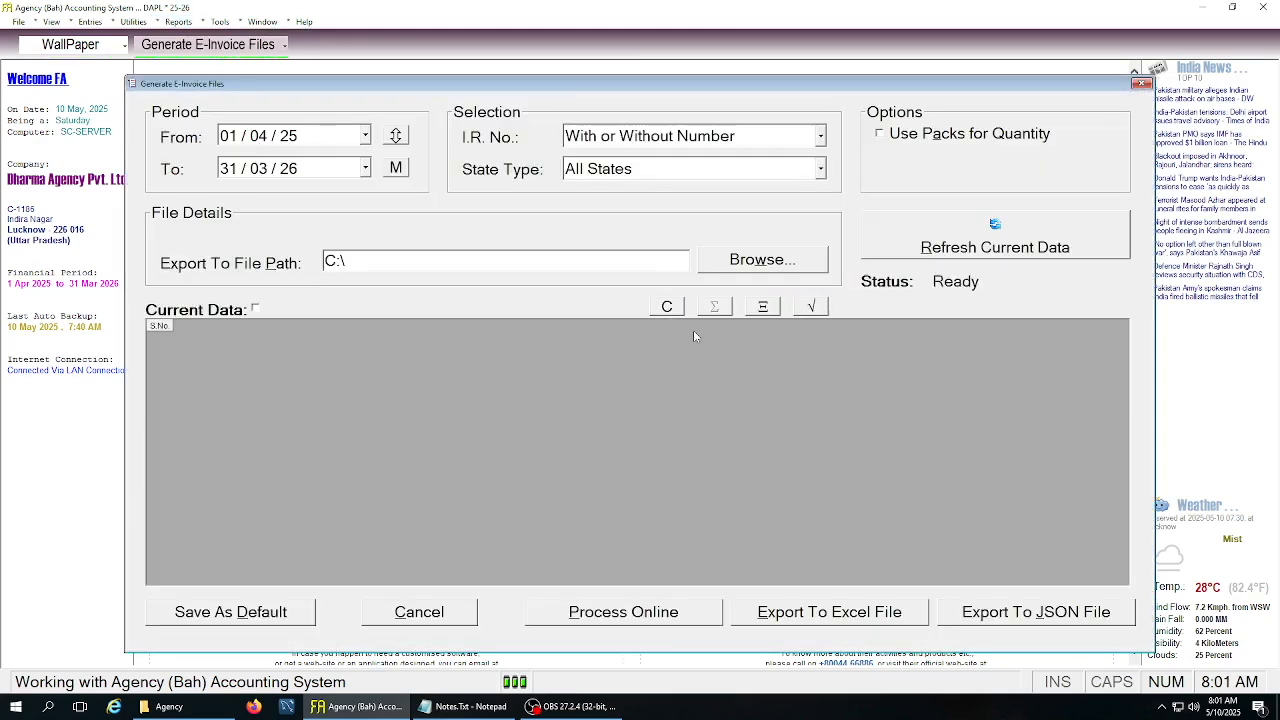
pyautogui.click(926, 256)
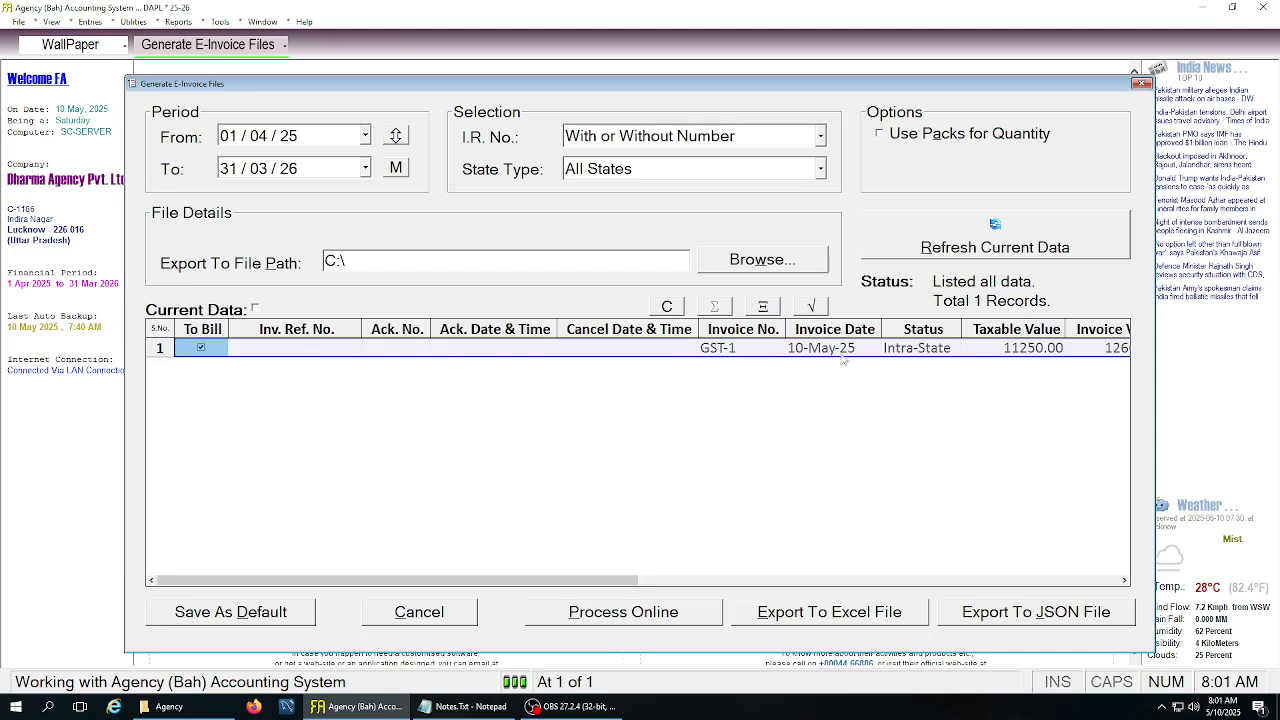
pyautogui.moveTo(620, 583); pyautogui.dragTo(665, 517)
# Review the online e-invoice processing options for GST-1, close the report and switch to the topic list in Notepad
pyautogui.click(596, 614)
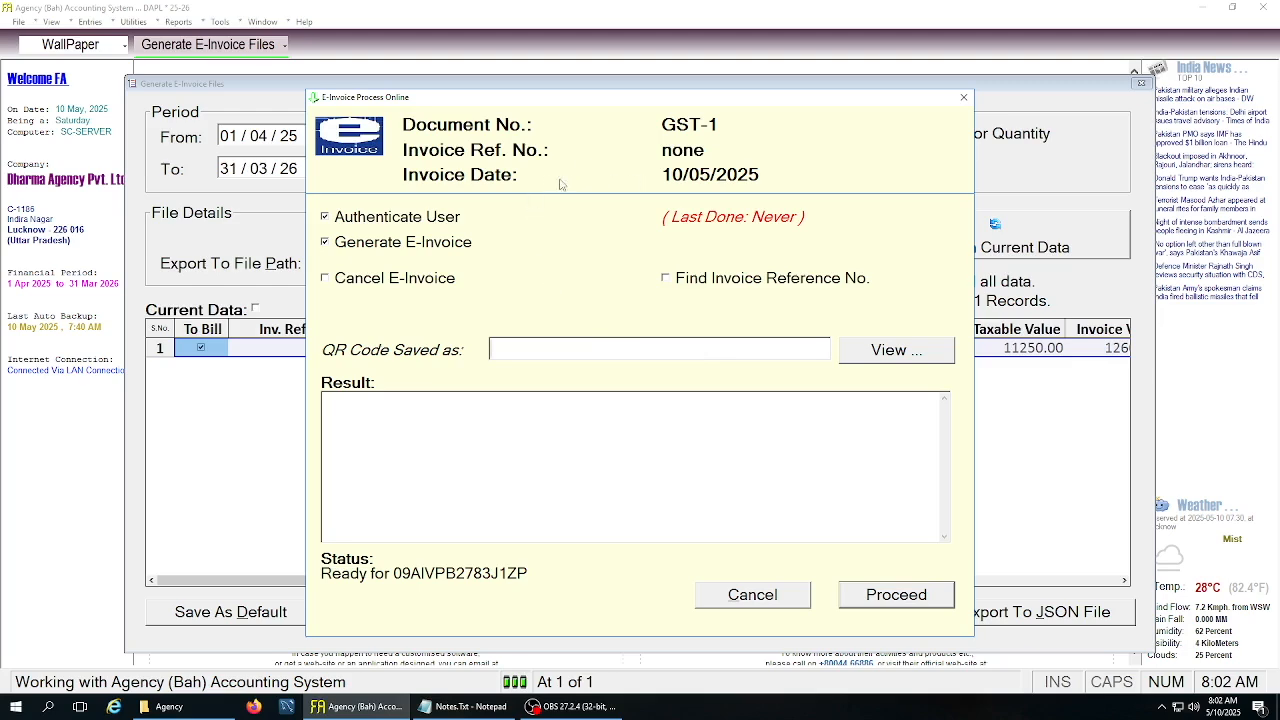
pyautogui.click(770, 600)
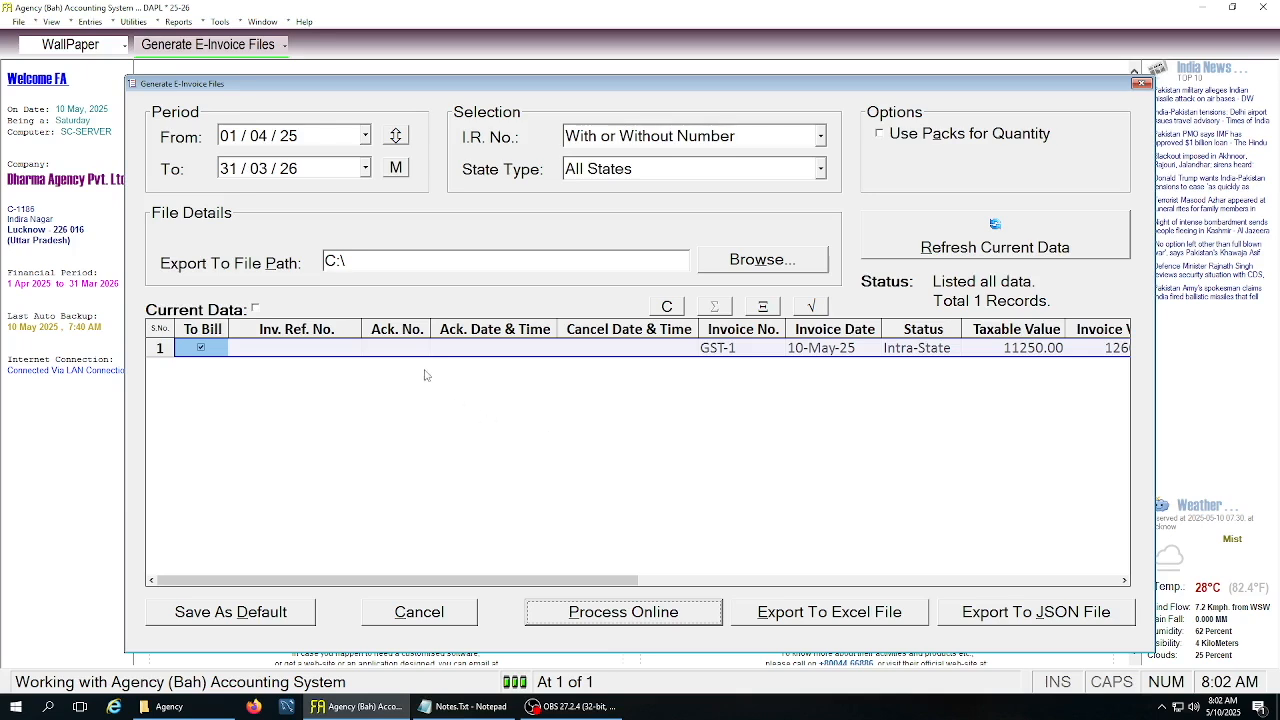
pyautogui.click(427, 263)
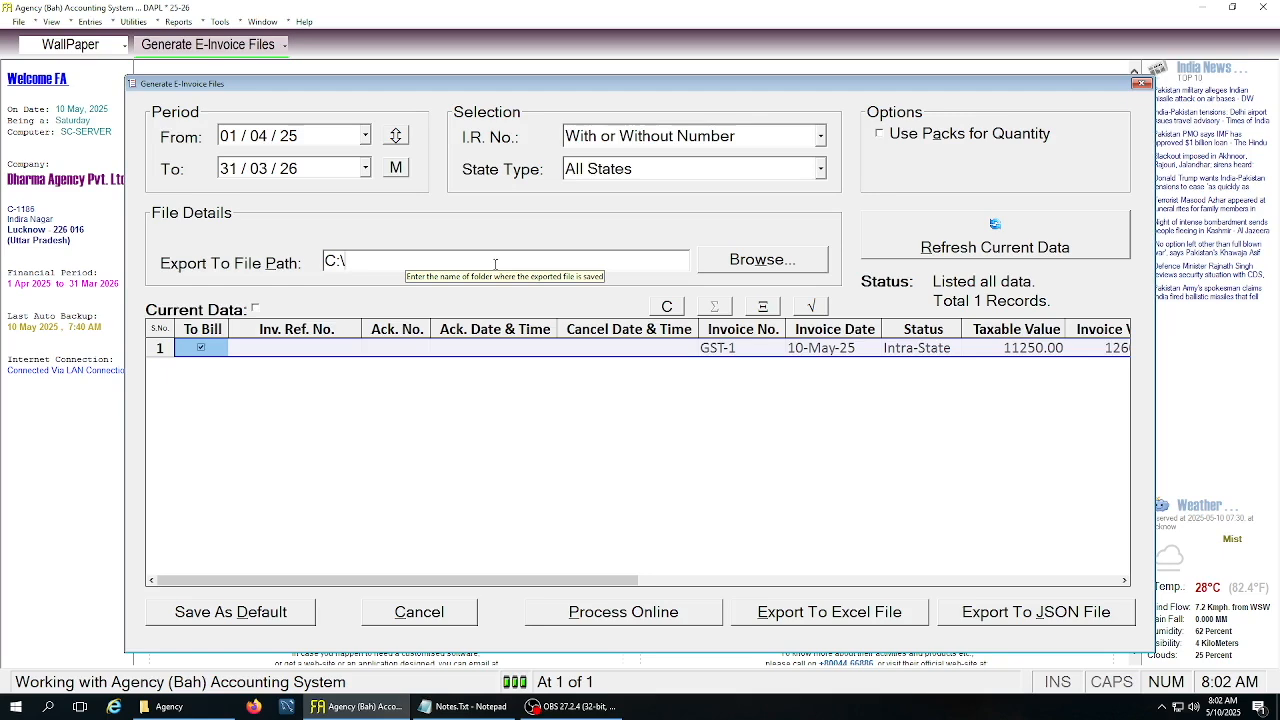
pyautogui.press('Escape')
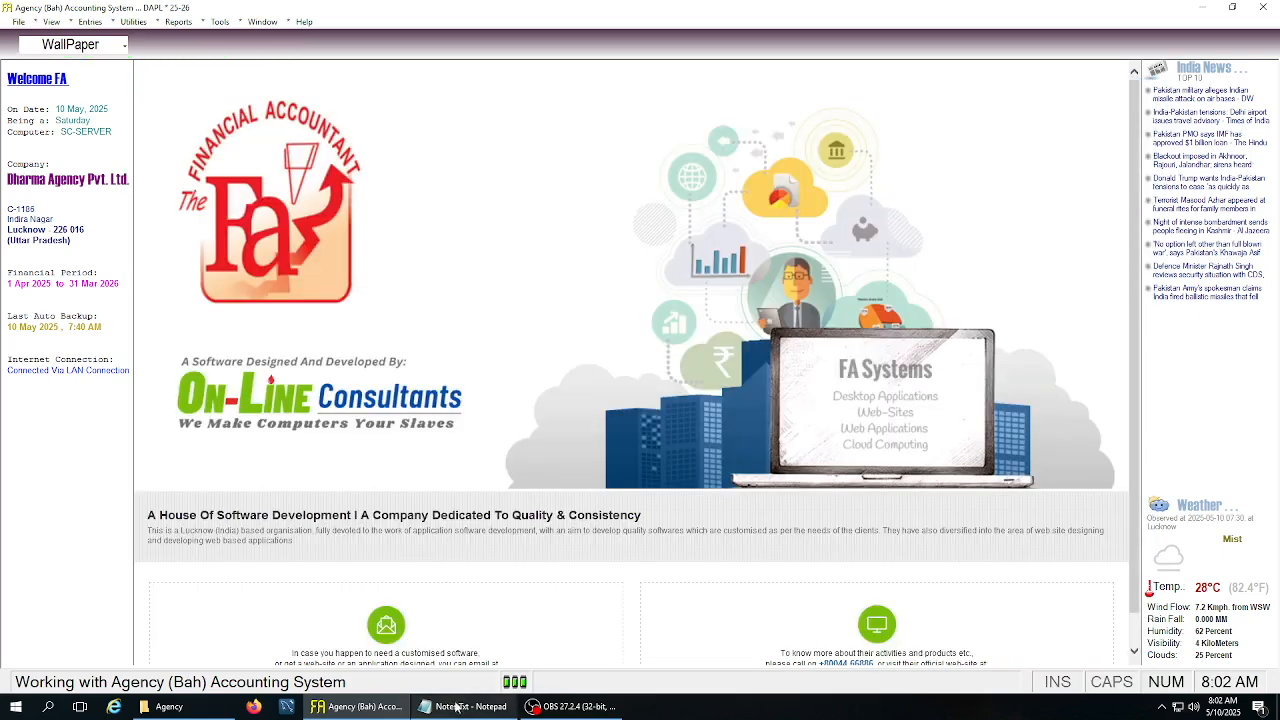
pyautogui.click(457, 707)
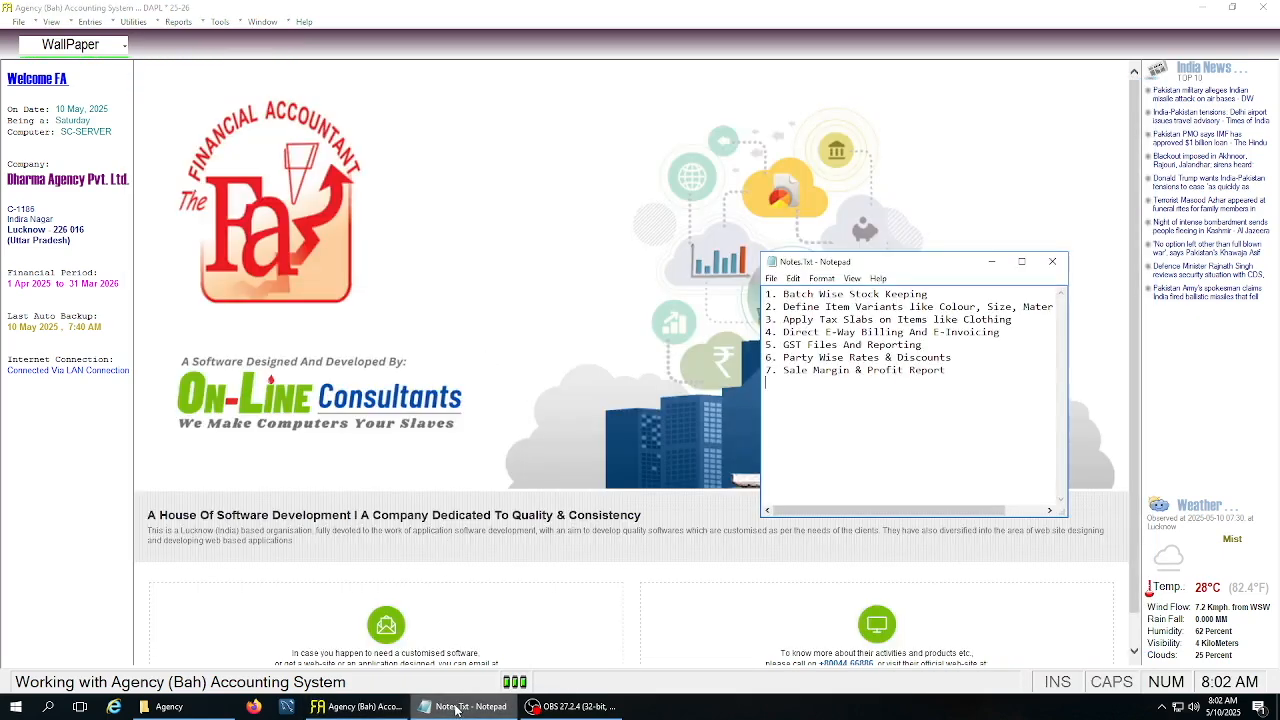
# Return to the accounting system, open the Generate GSTR1 Files report and review the available file types, keeping B2B,SEZ,DE selected
pyautogui.click(539, 369)
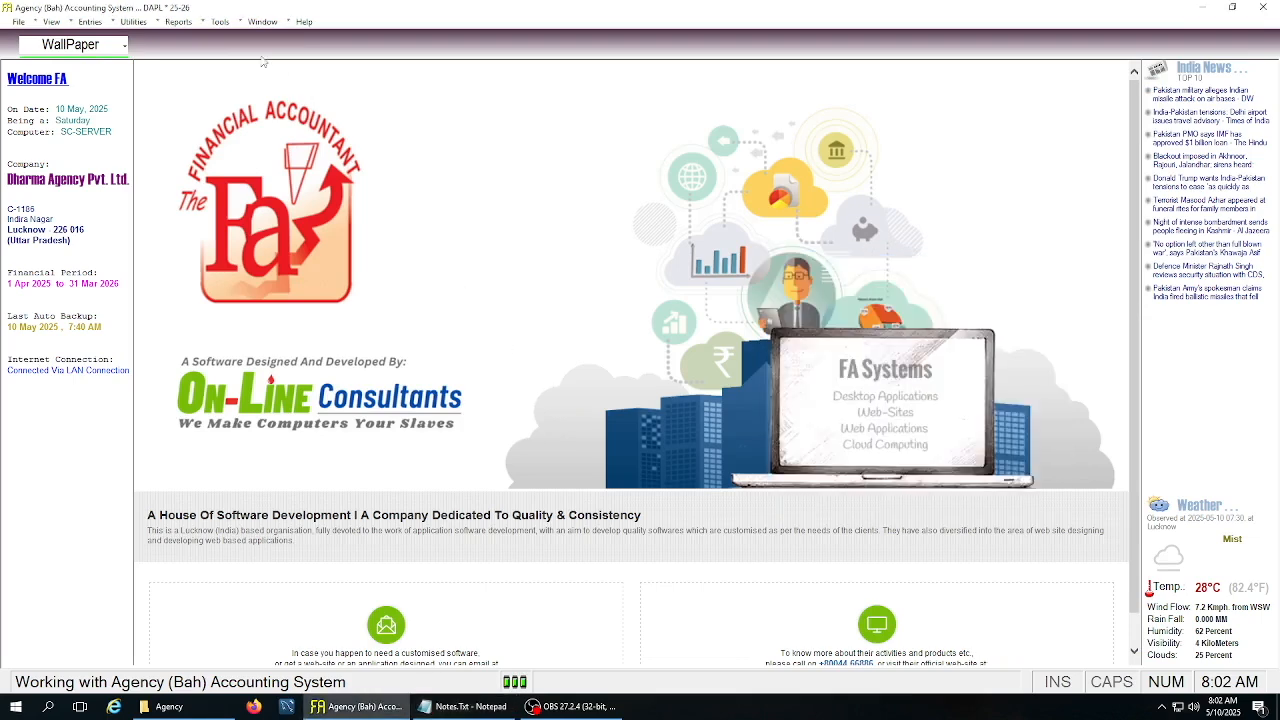
pyautogui.click(177, 22)
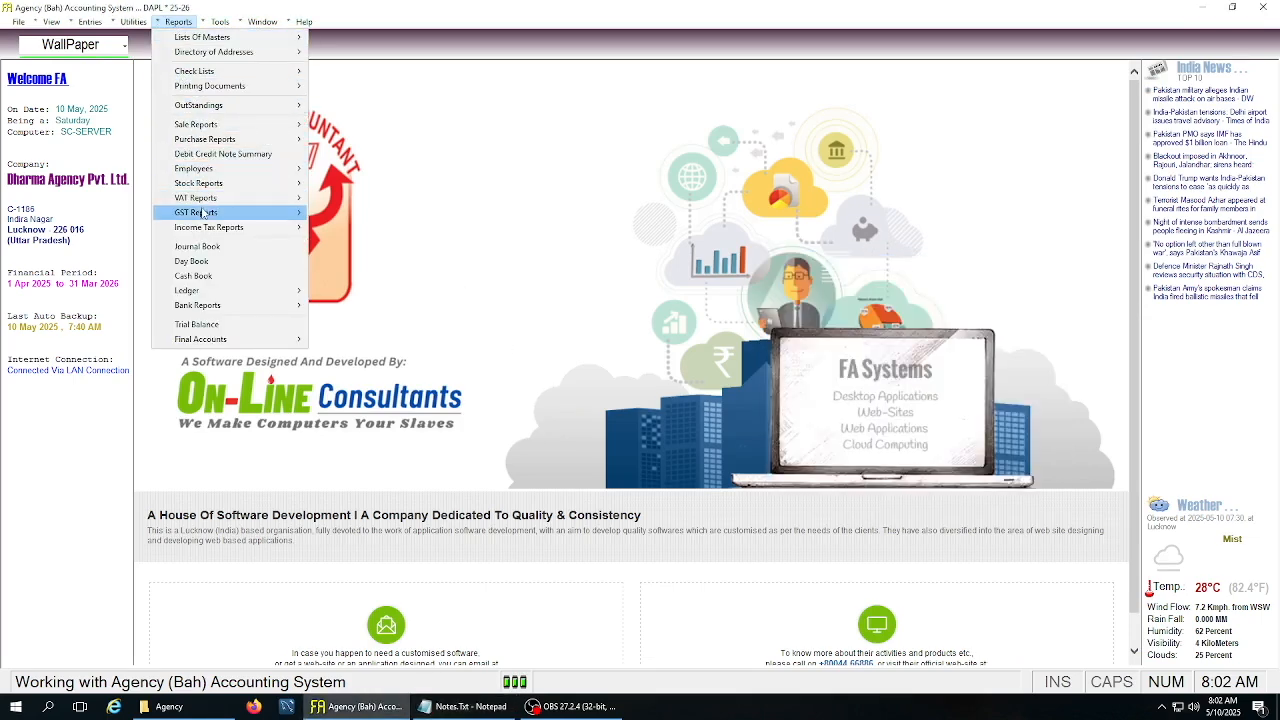
pyautogui.moveTo(203, 214)
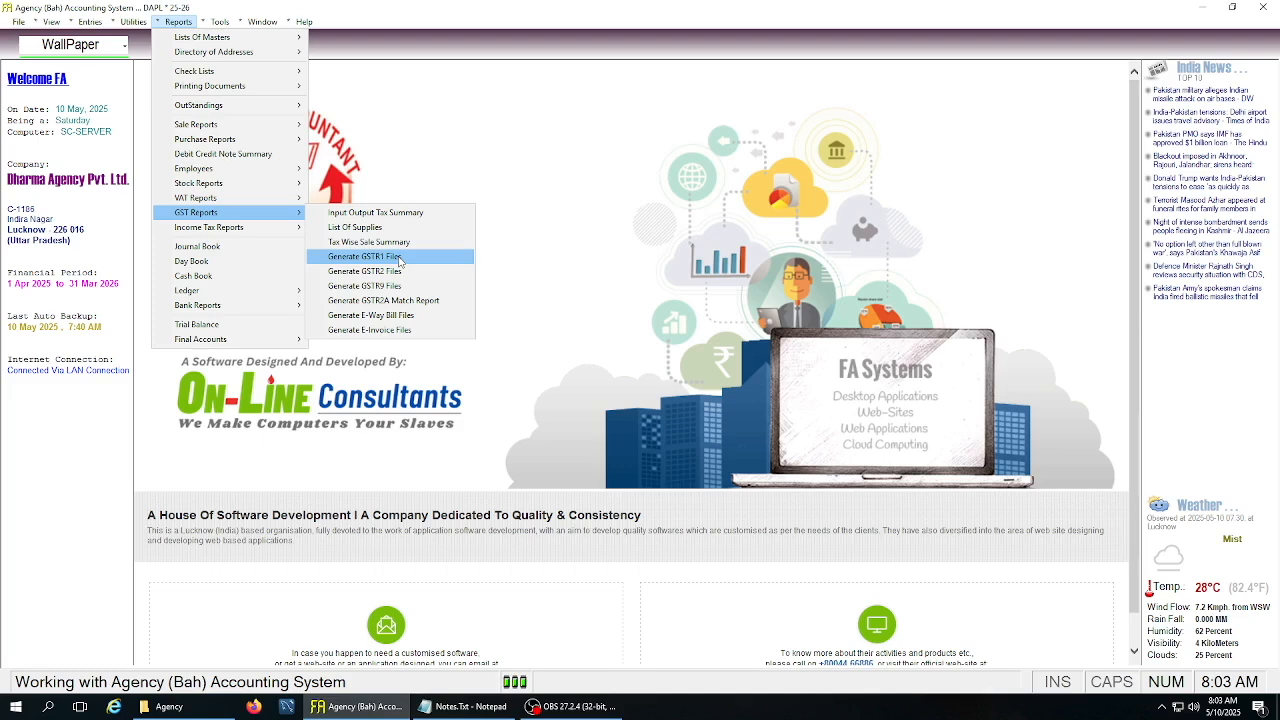
pyautogui.click(399, 261)
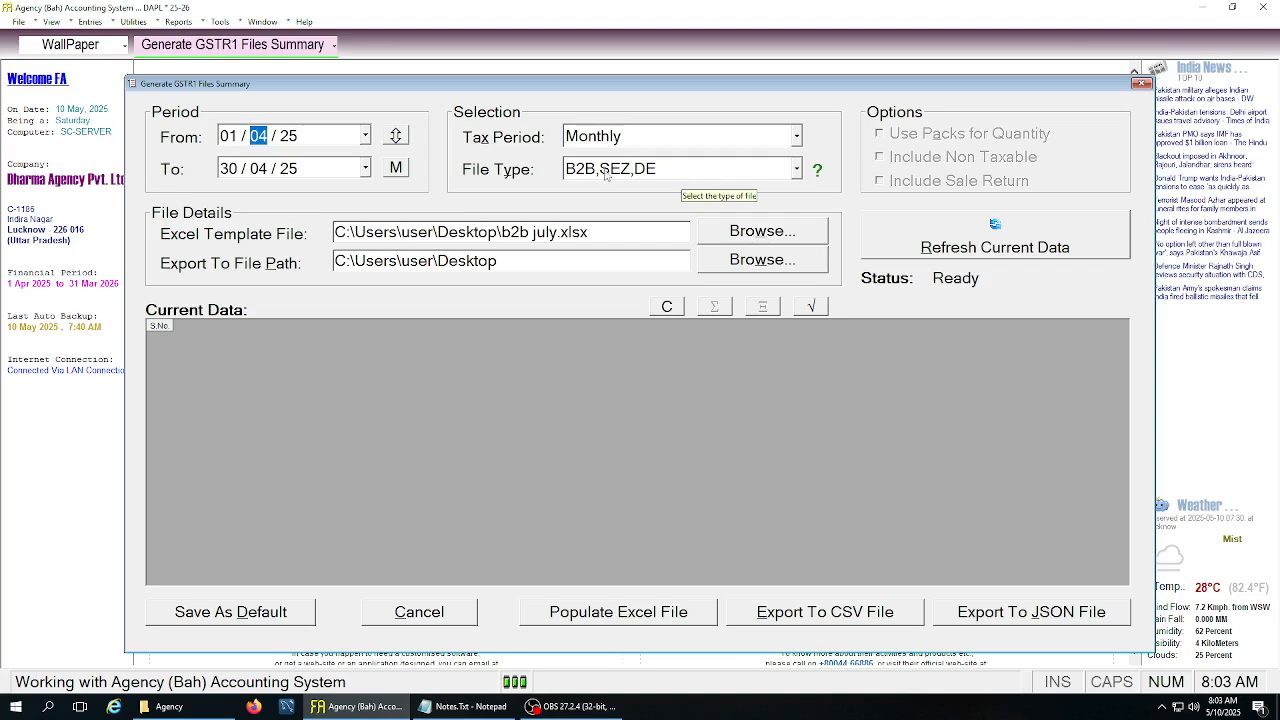
pyautogui.click(643, 175)
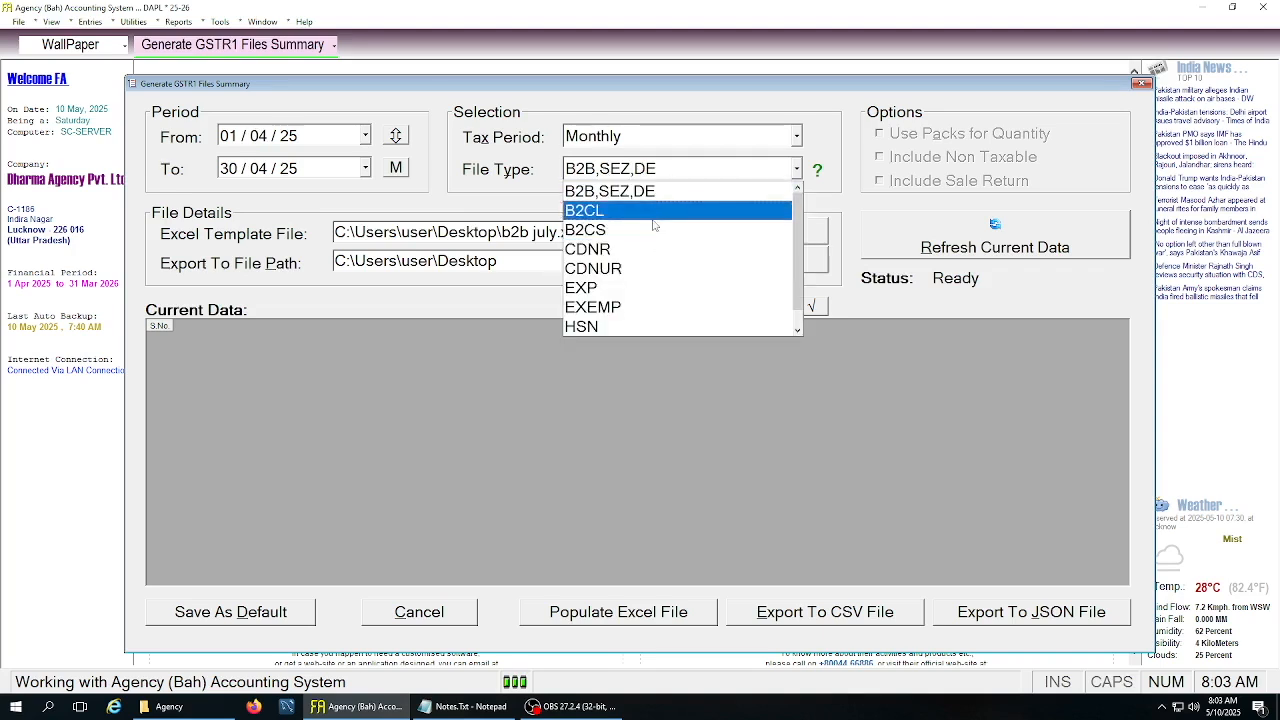
pyautogui.scroll(-1, 670, 270)
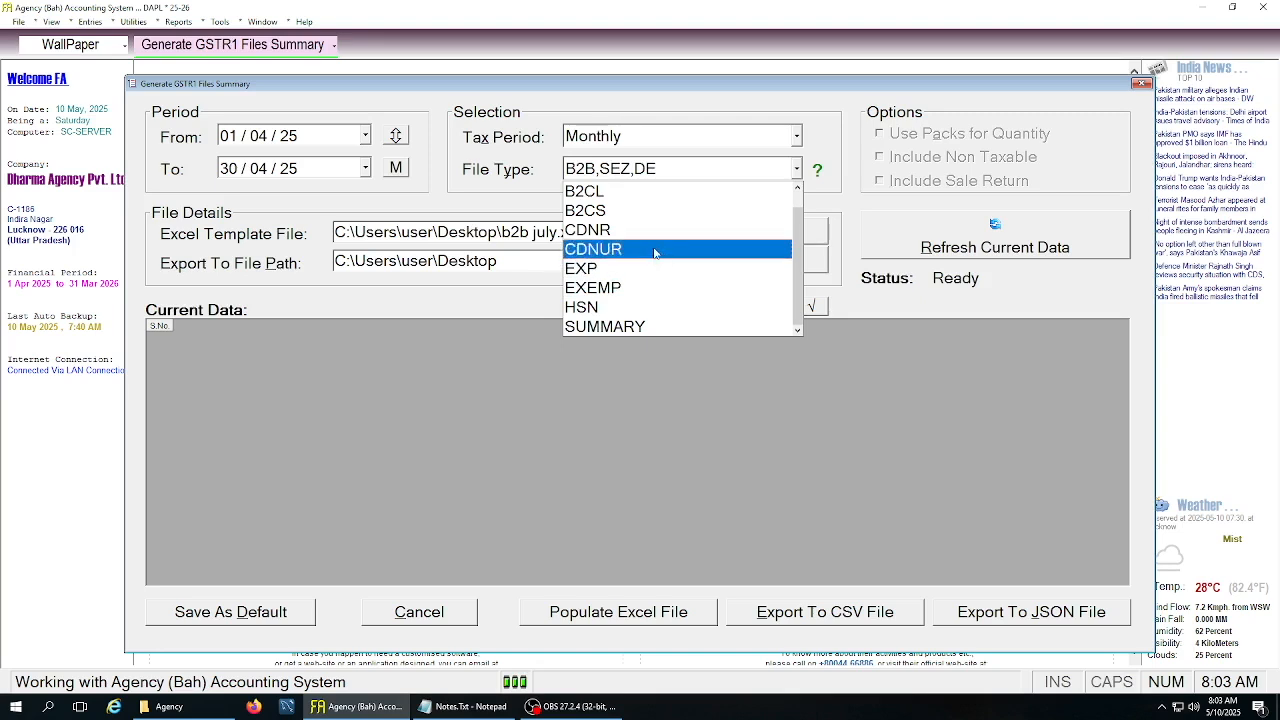
pyautogui.click(654, 191)
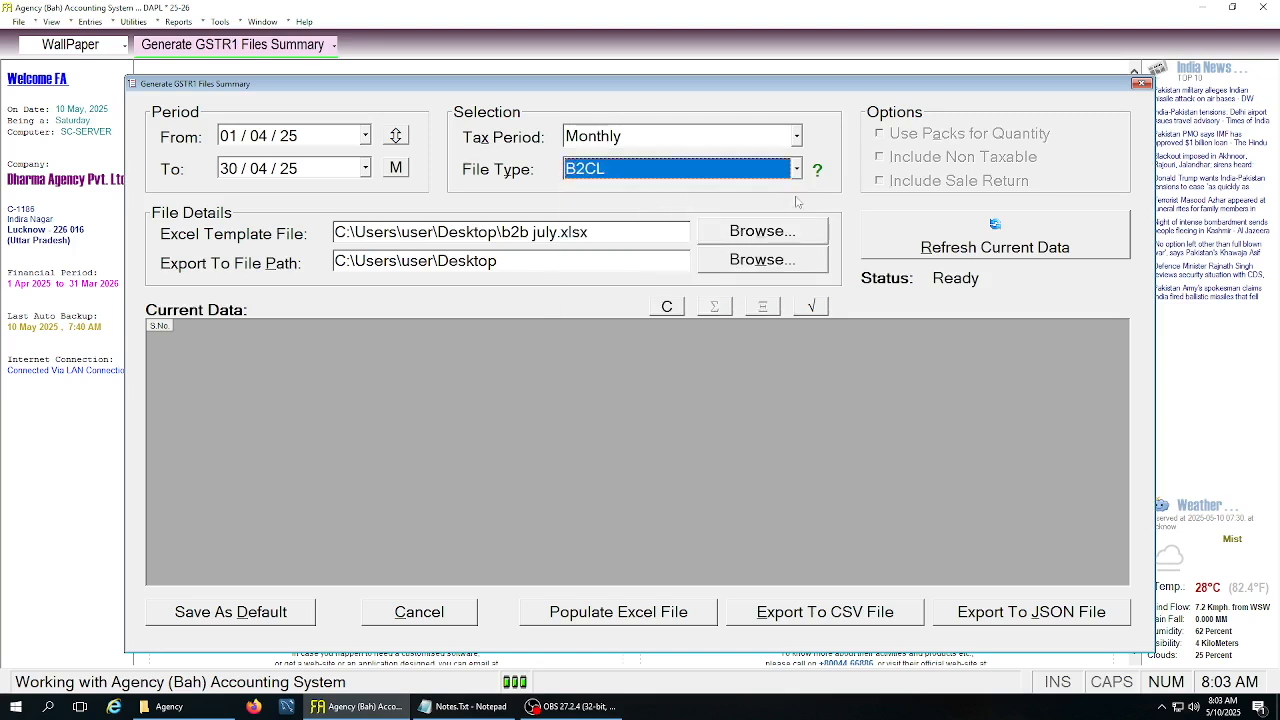
pyautogui.click(699, 166)
pyautogui.scroll(1, 680, 195)
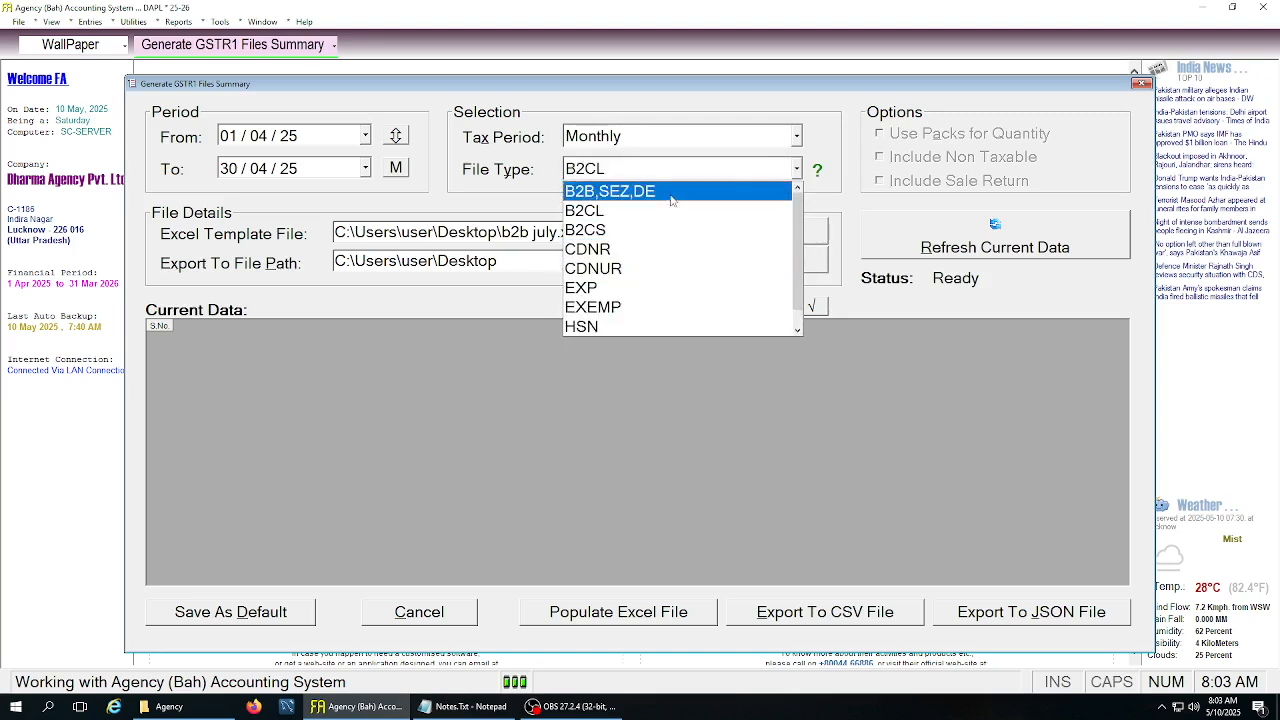
pyautogui.click(672, 199)
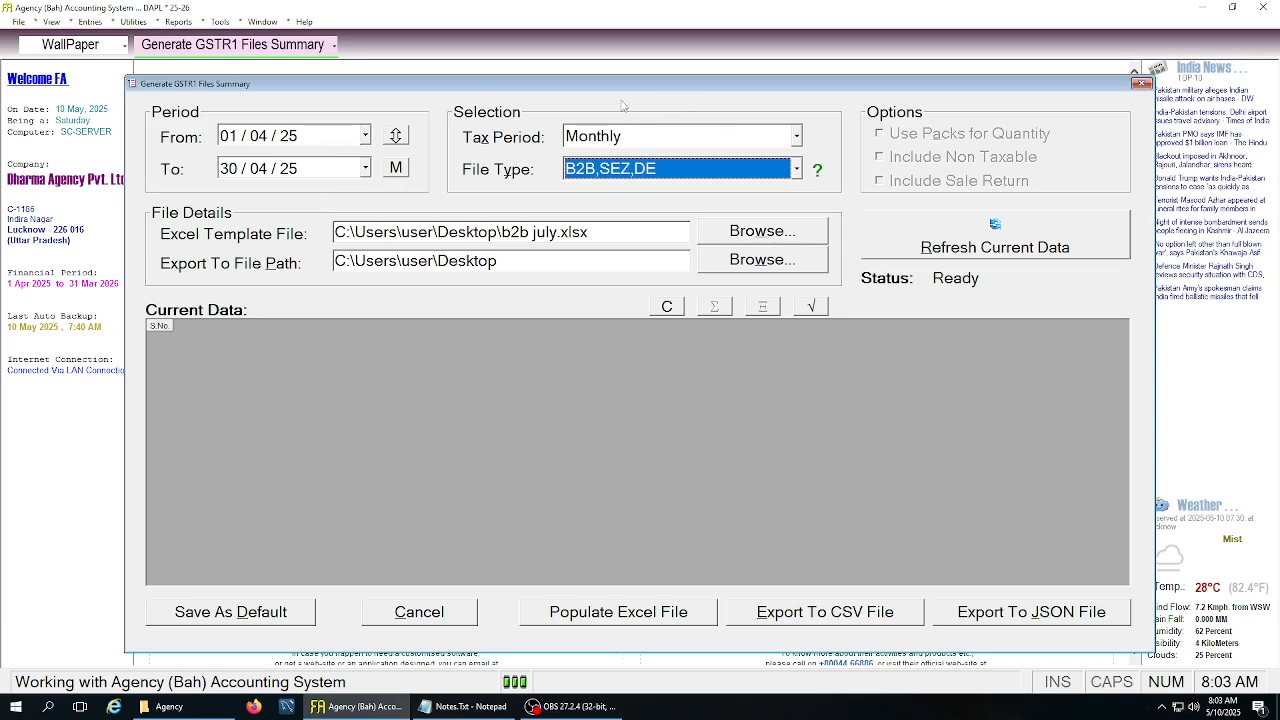
# Check the tax period options, keep Monthly and refresh the current data for the B2B,SEZ,DE file type
pyautogui.click(627, 138)
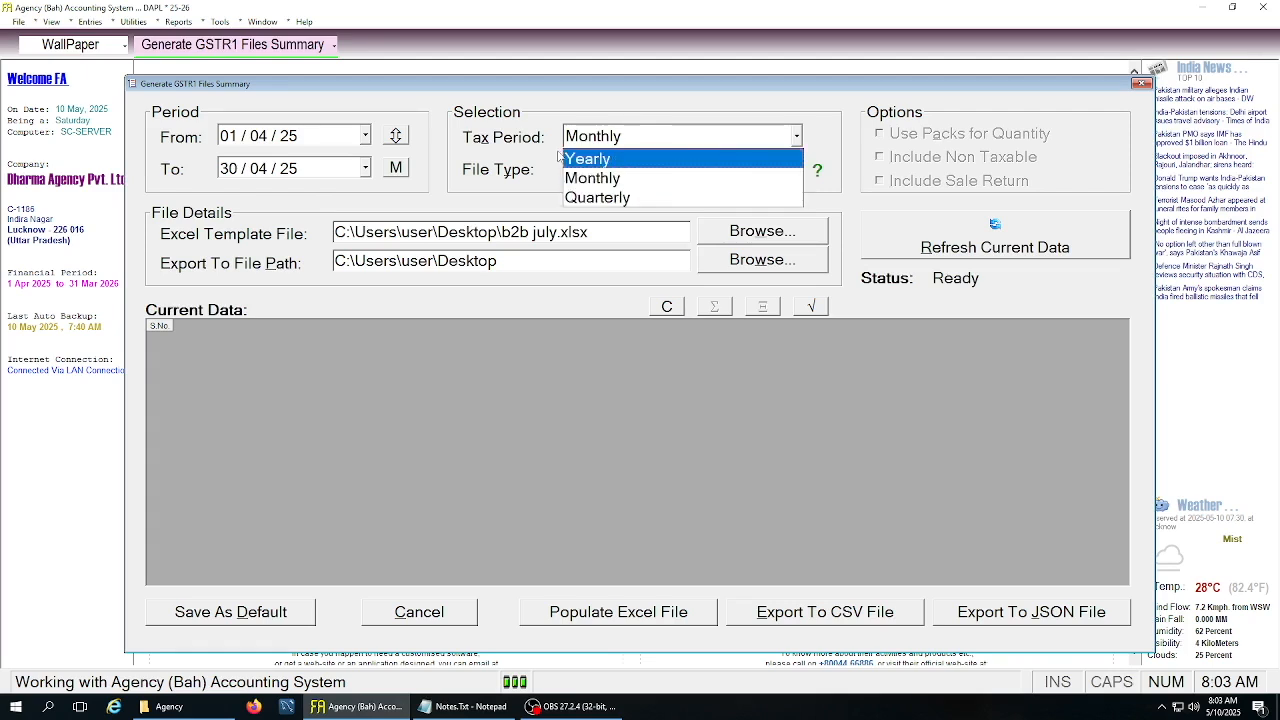
pyautogui.click(525, 155)
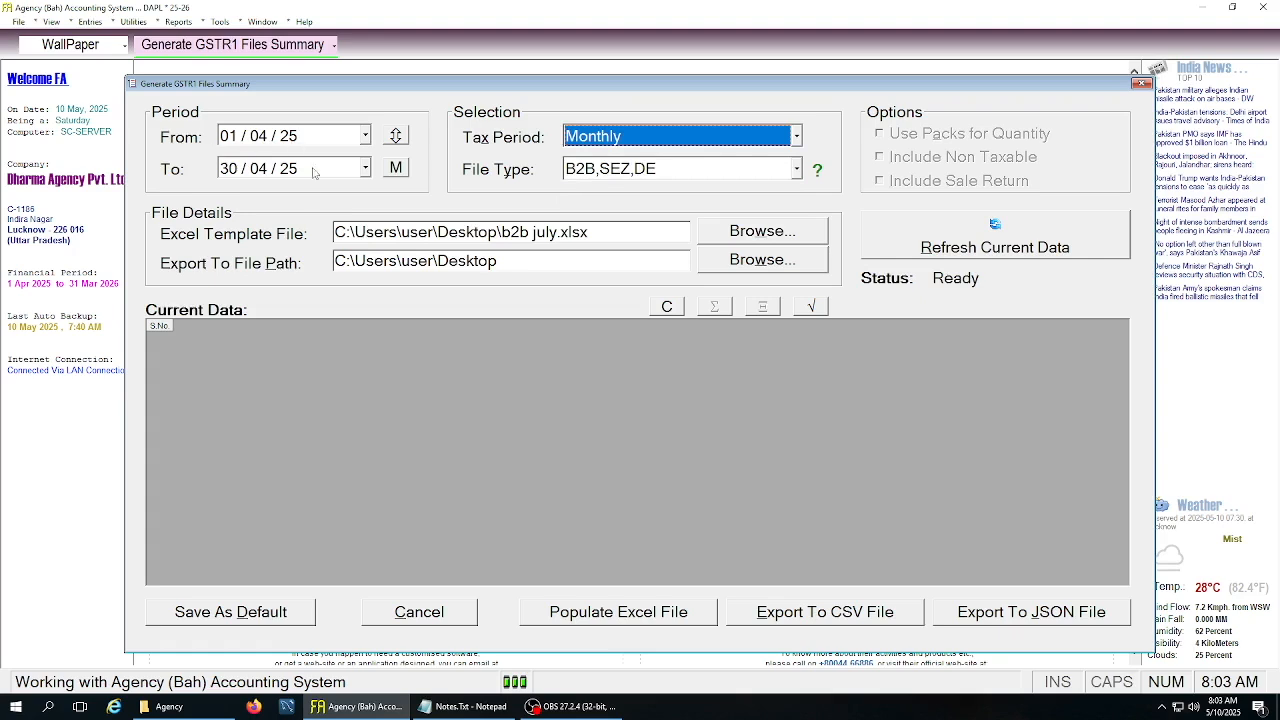
pyautogui.click(928, 229)
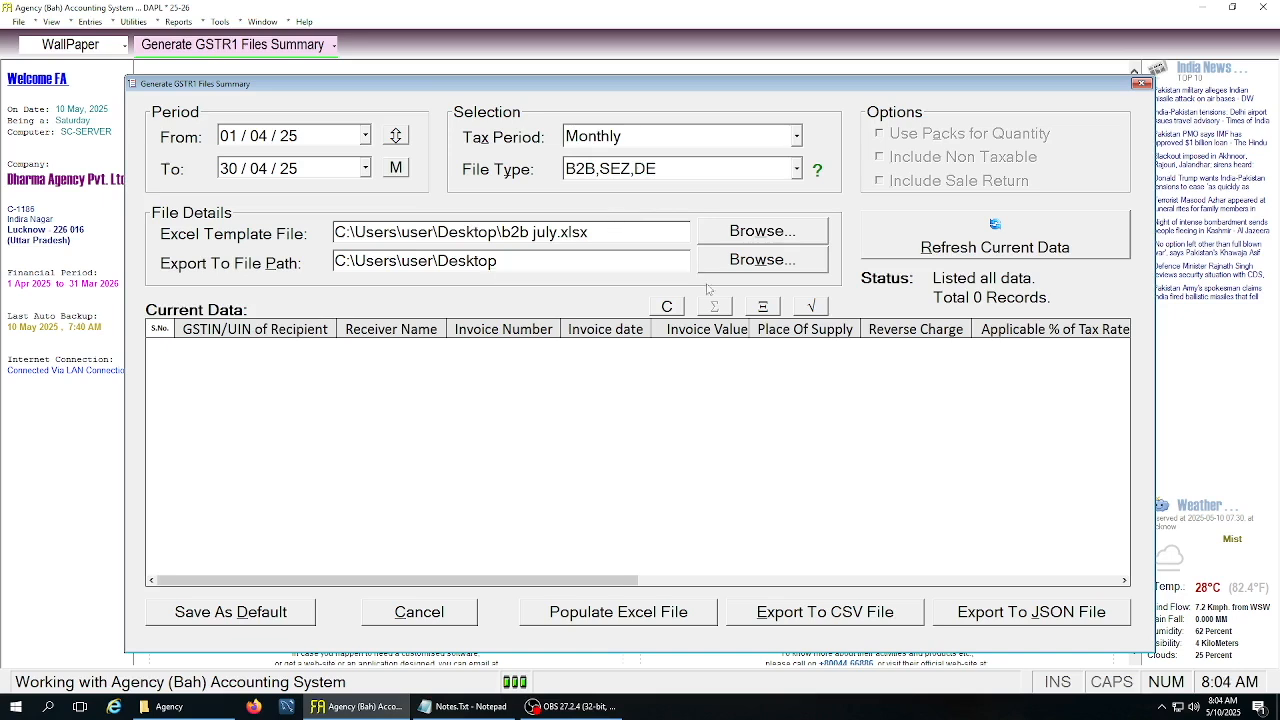
# Refresh the GSTR1 current data for the B2CL file type and for the B2CS file type
pyautogui.click(638, 168)
pyautogui.click(631, 208)
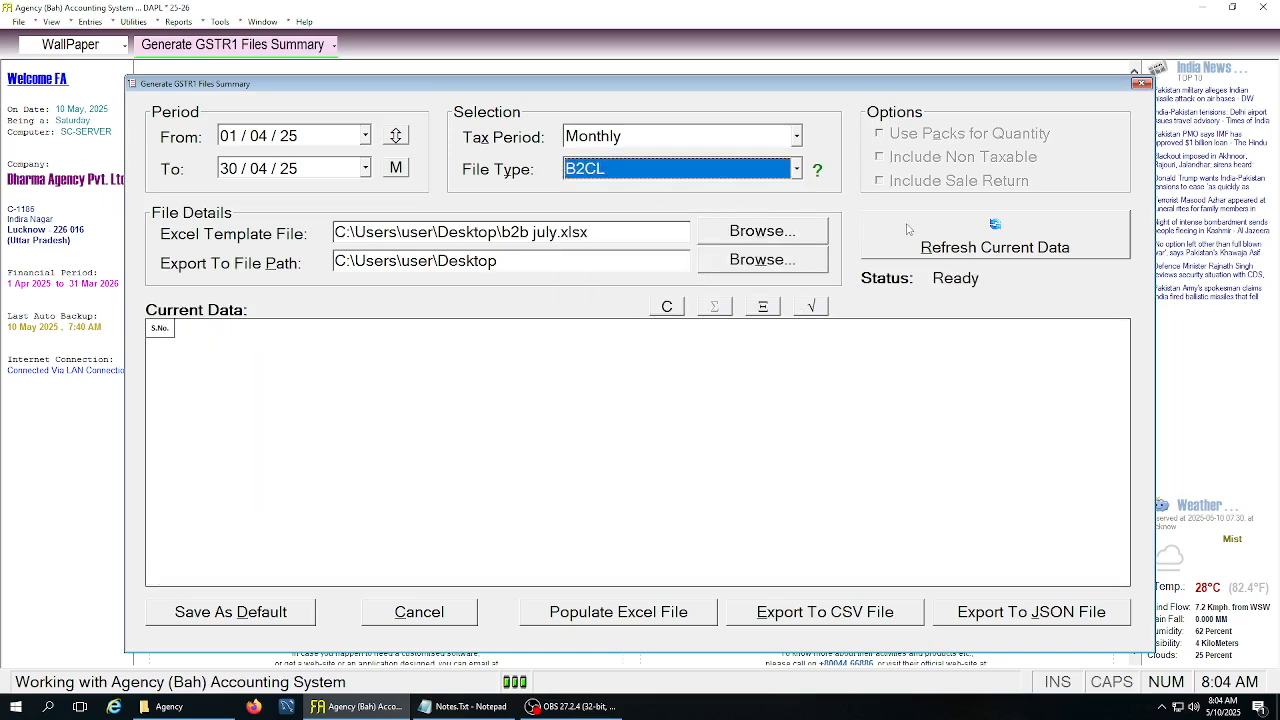
pyautogui.click(668, 170)
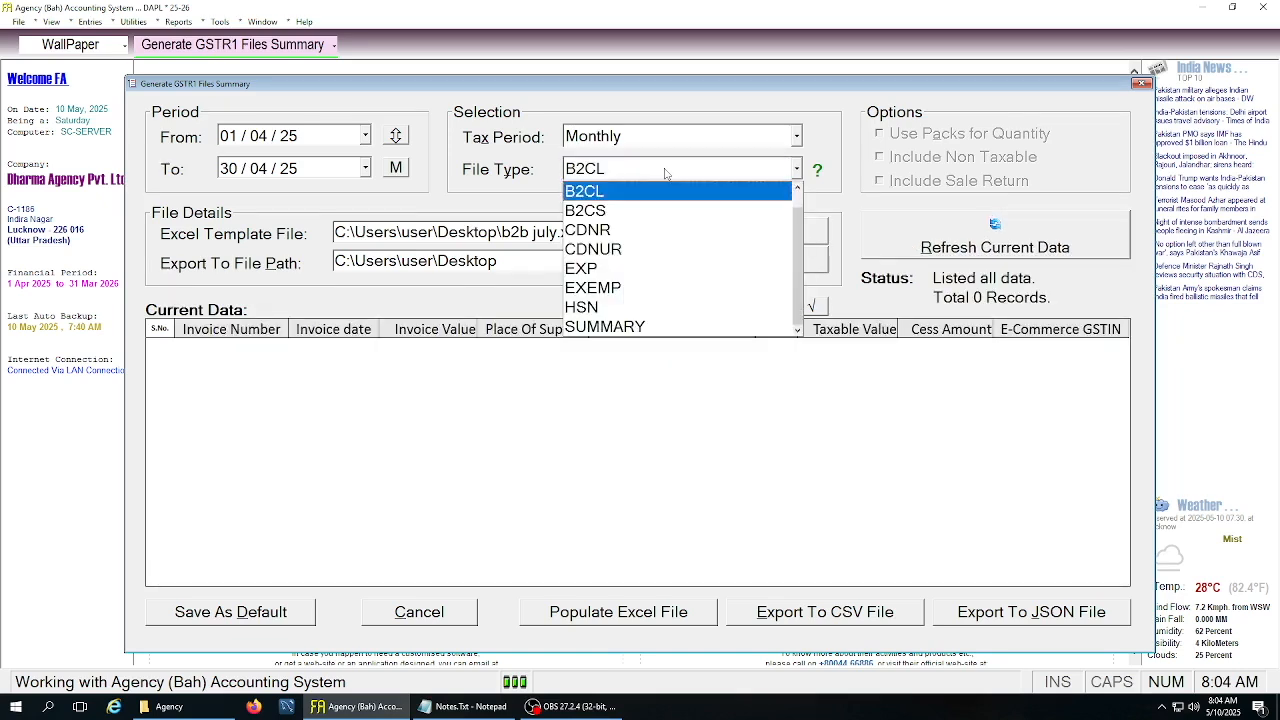
pyautogui.click(650, 208)
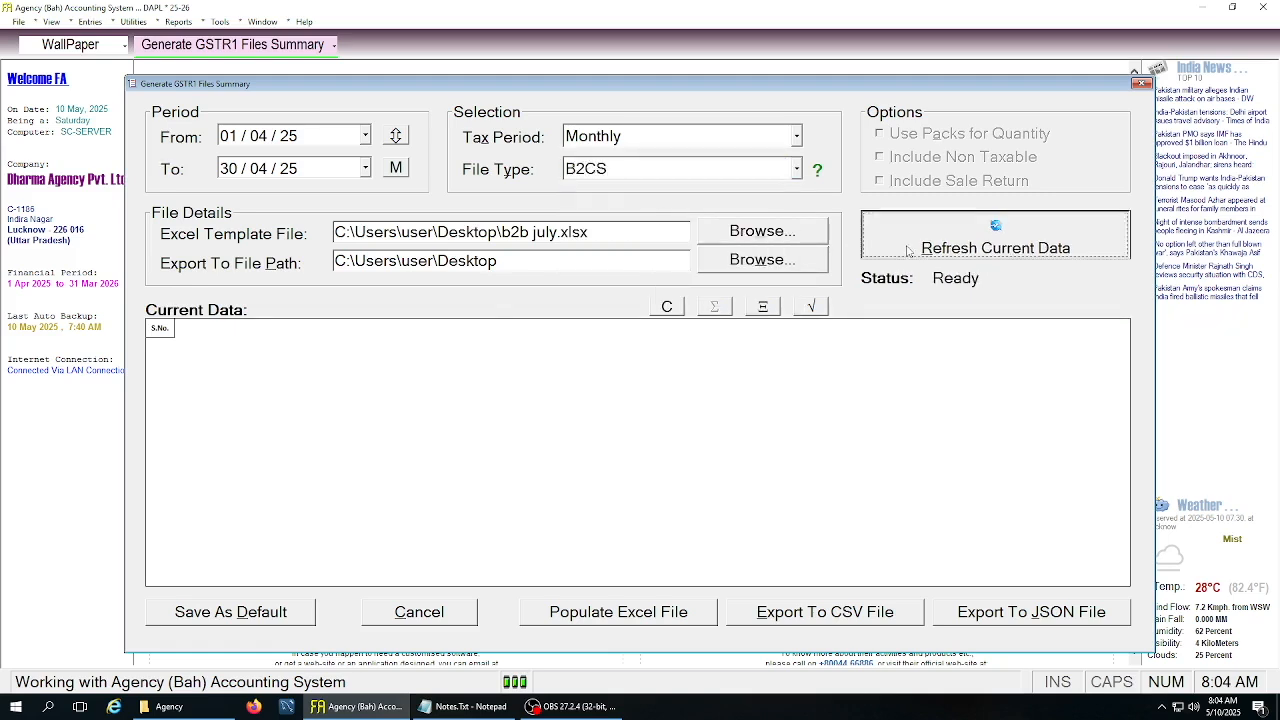
# Refresh the HSN data, try to export it to a JSON file while declining folder creation, and close the report
pyautogui.click(617, 178)
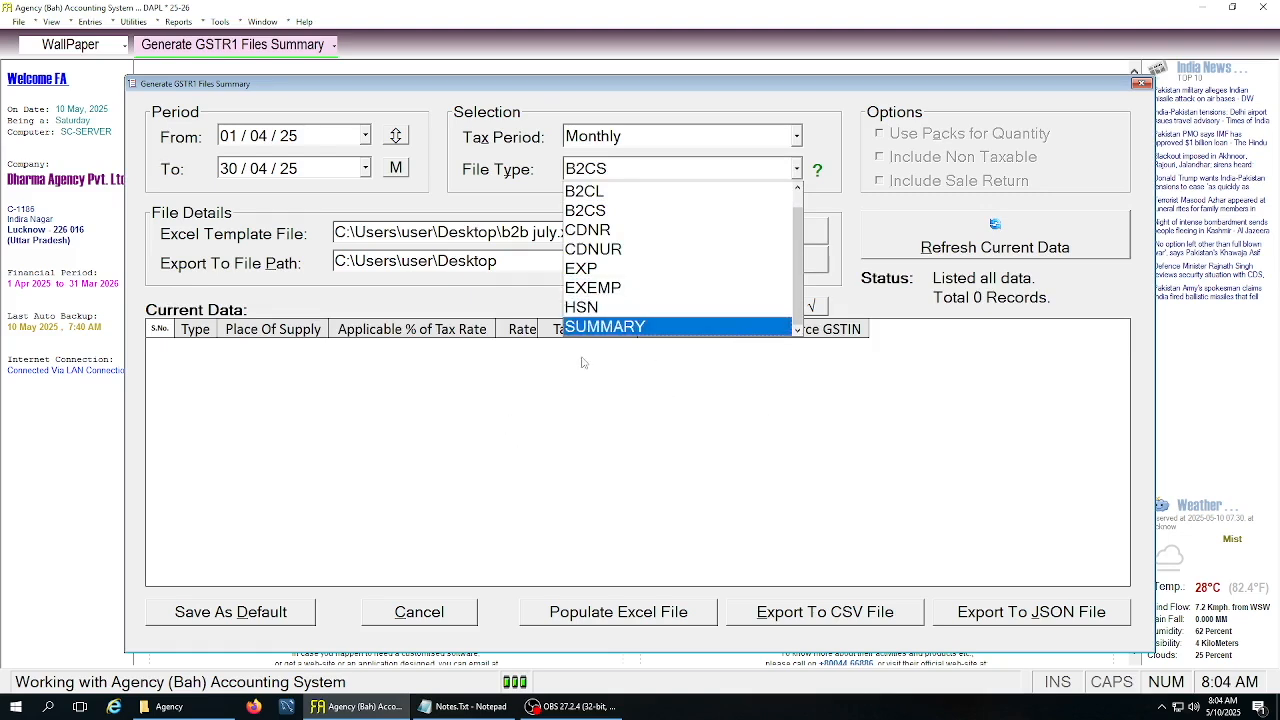
pyautogui.click(588, 307)
pyautogui.click(893, 252)
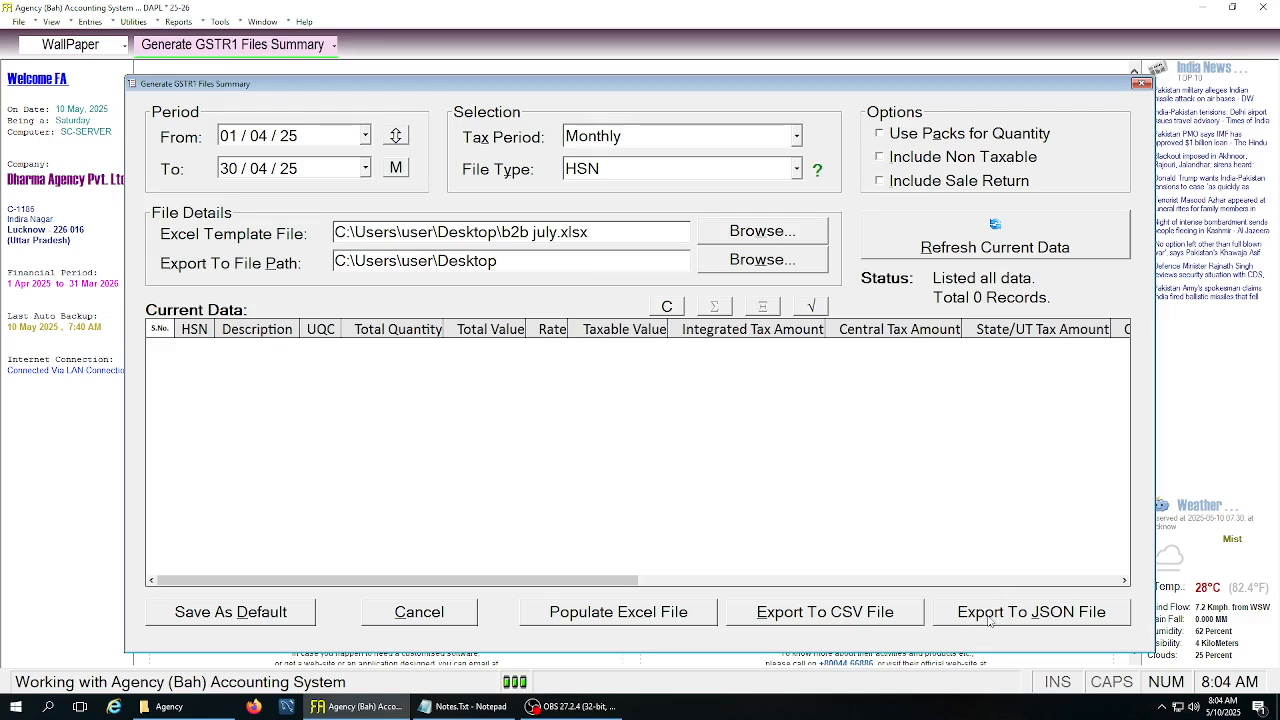
pyautogui.click(1055, 622)
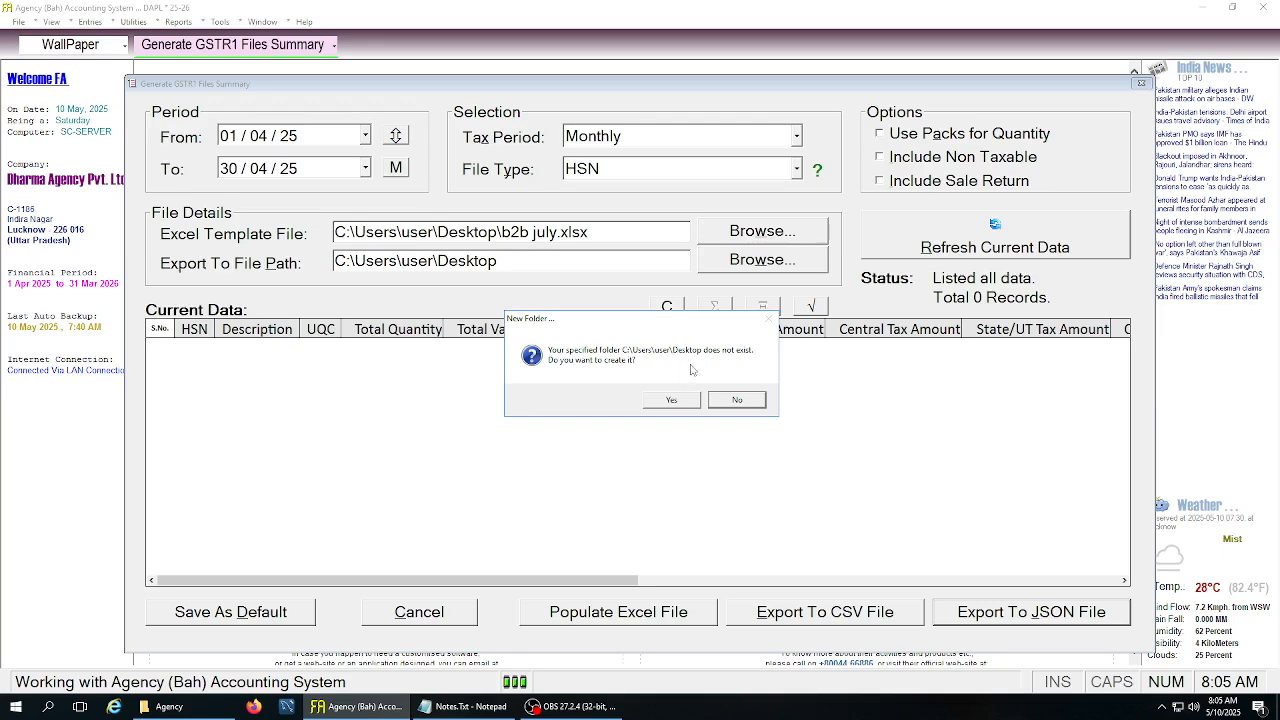
pyautogui.click(736, 400)
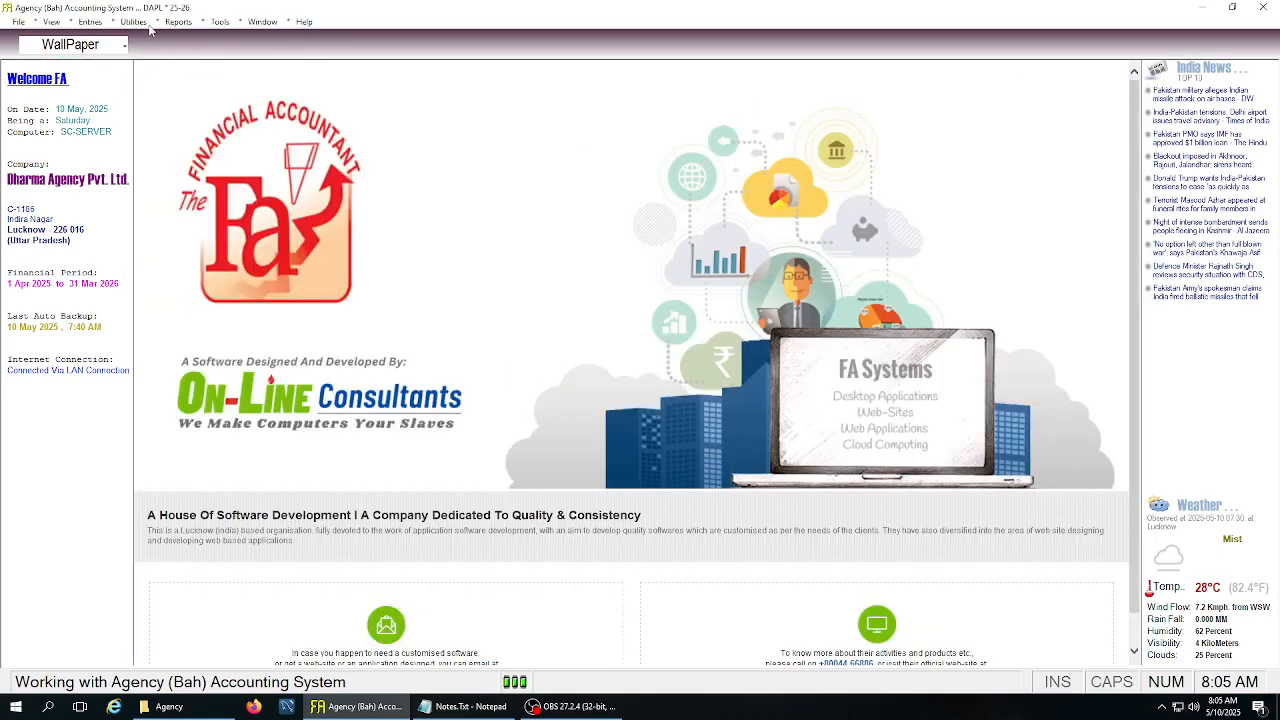
# Open the Generate GSTR2A Match Report from the GST reports and set it to Match GSTR 2B
pyautogui.click(142, 23)
pyautogui.moveTo(178, 22)
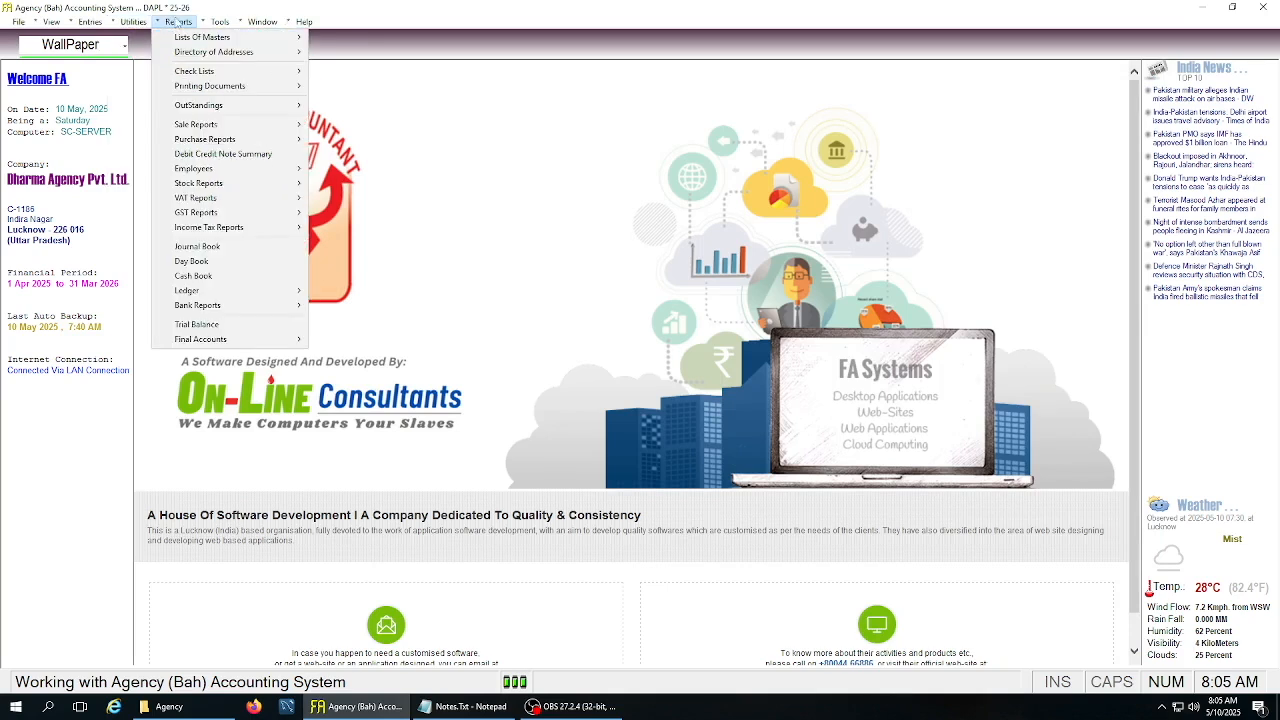
pyautogui.moveTo(200, 213)
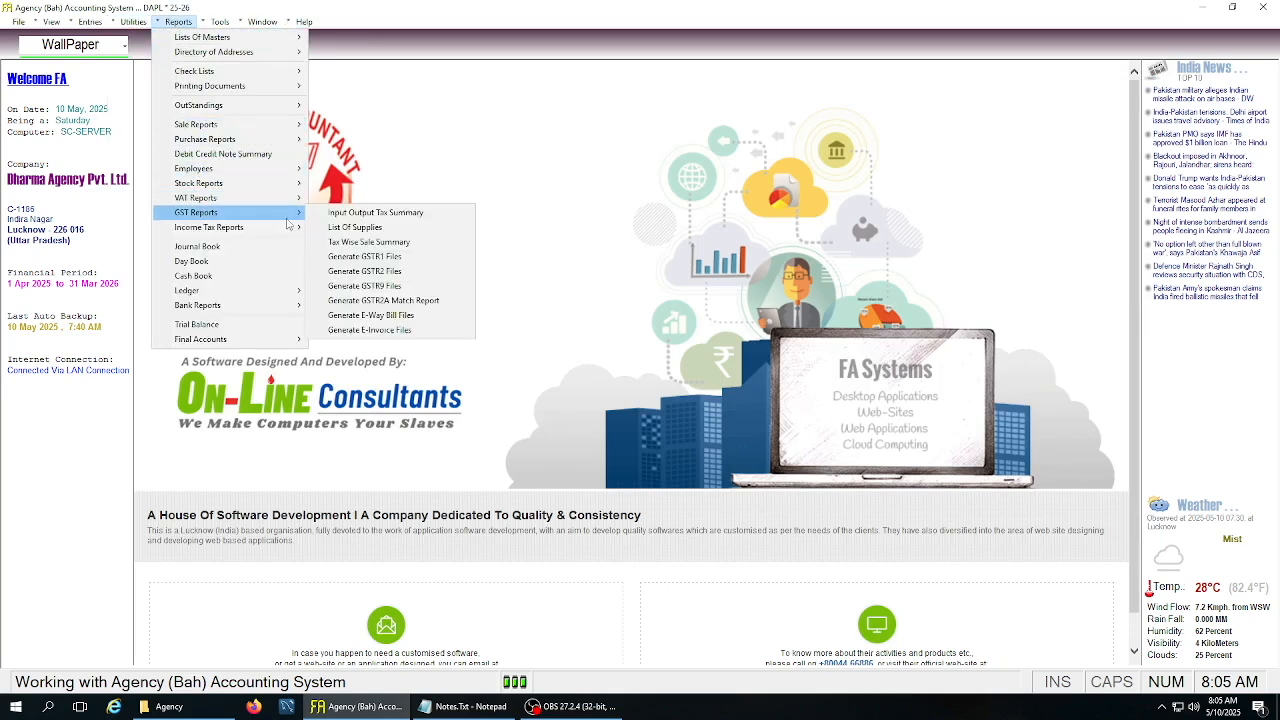
pyautogui.click(398, 305)
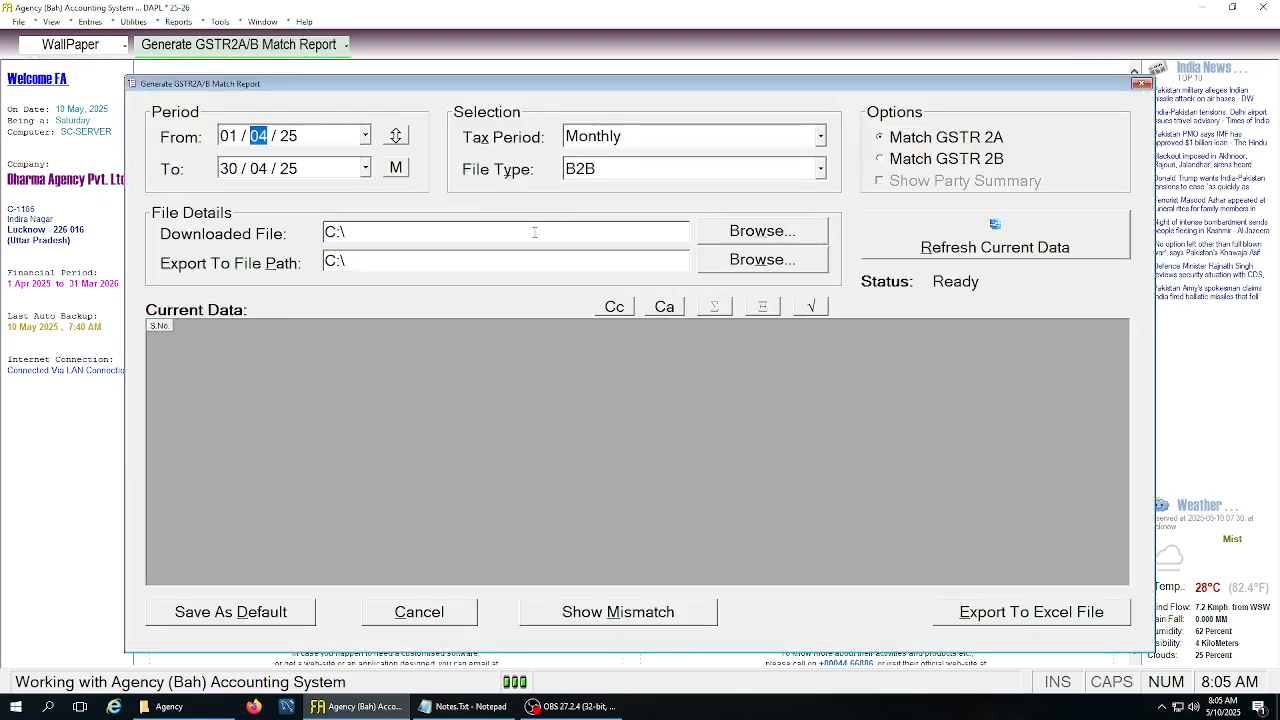
pyautogui.click(930, 160)
pyautogui.click(930, 141)
pyautogui.click(925, 162)
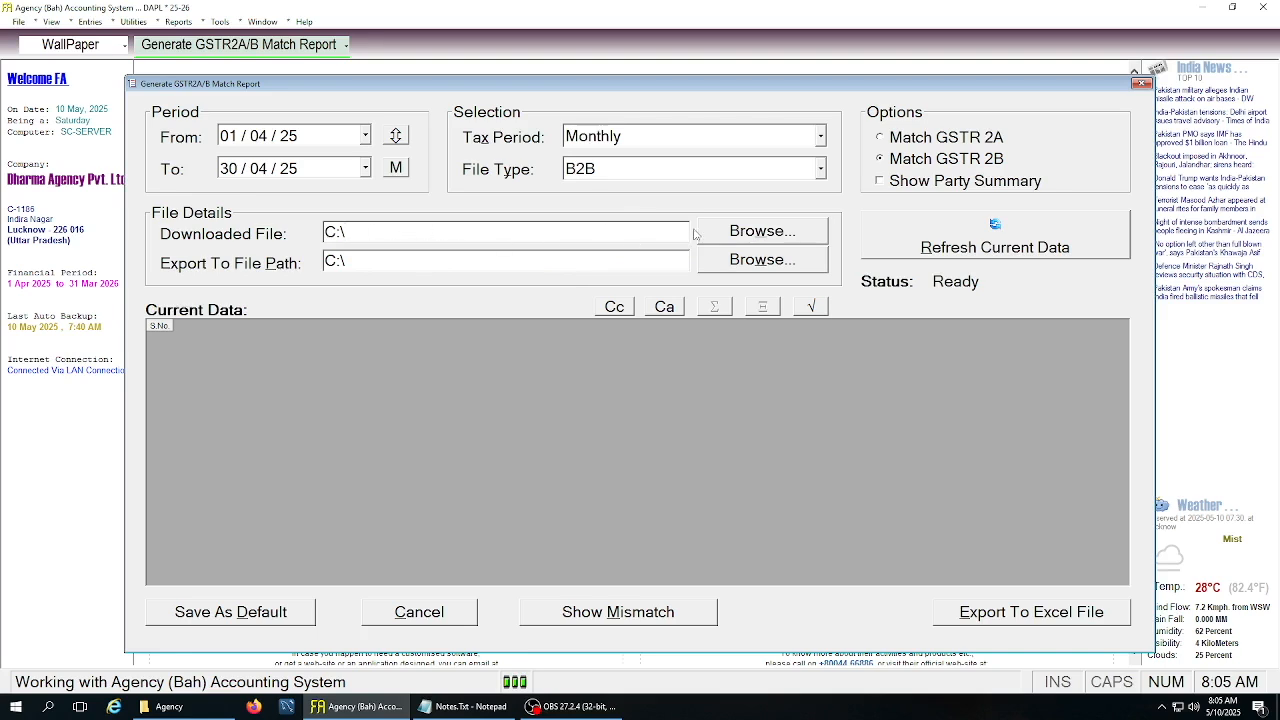
# Try to refresh the match report's current data, close the report and check the topic list in Notepad
pyautogui.click(960, 243)
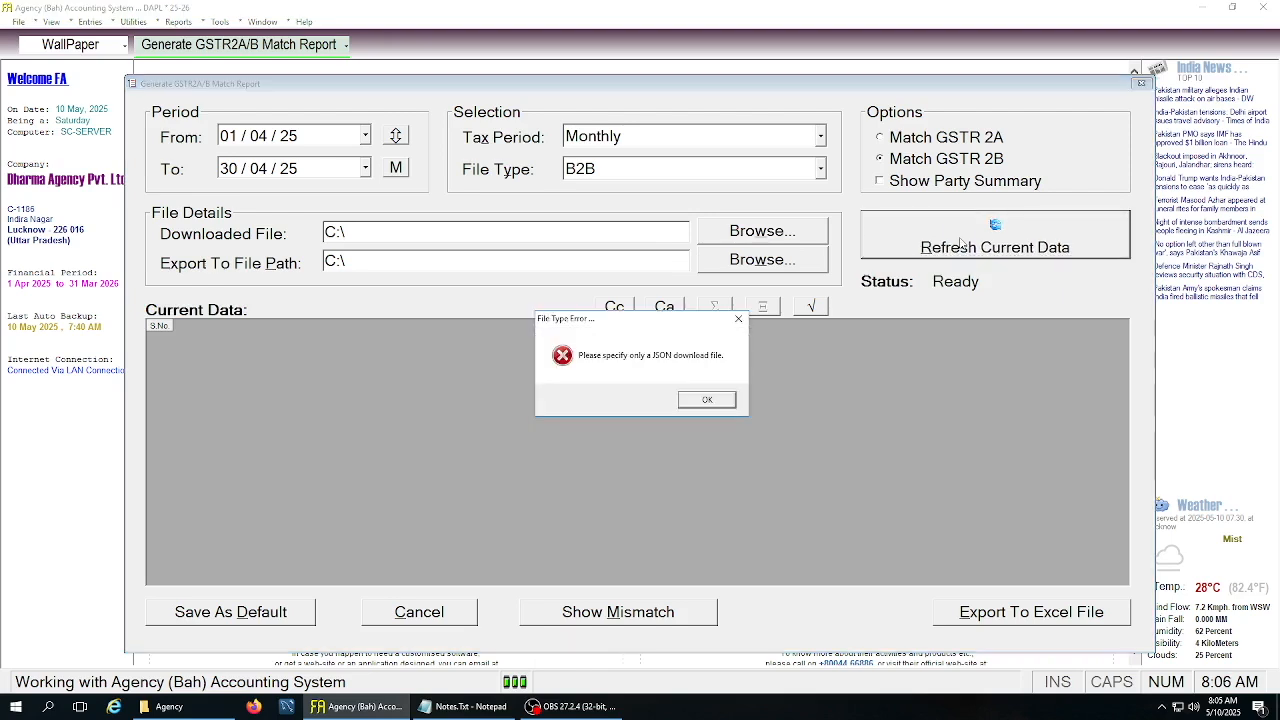
pyautogui.click(705, 399)
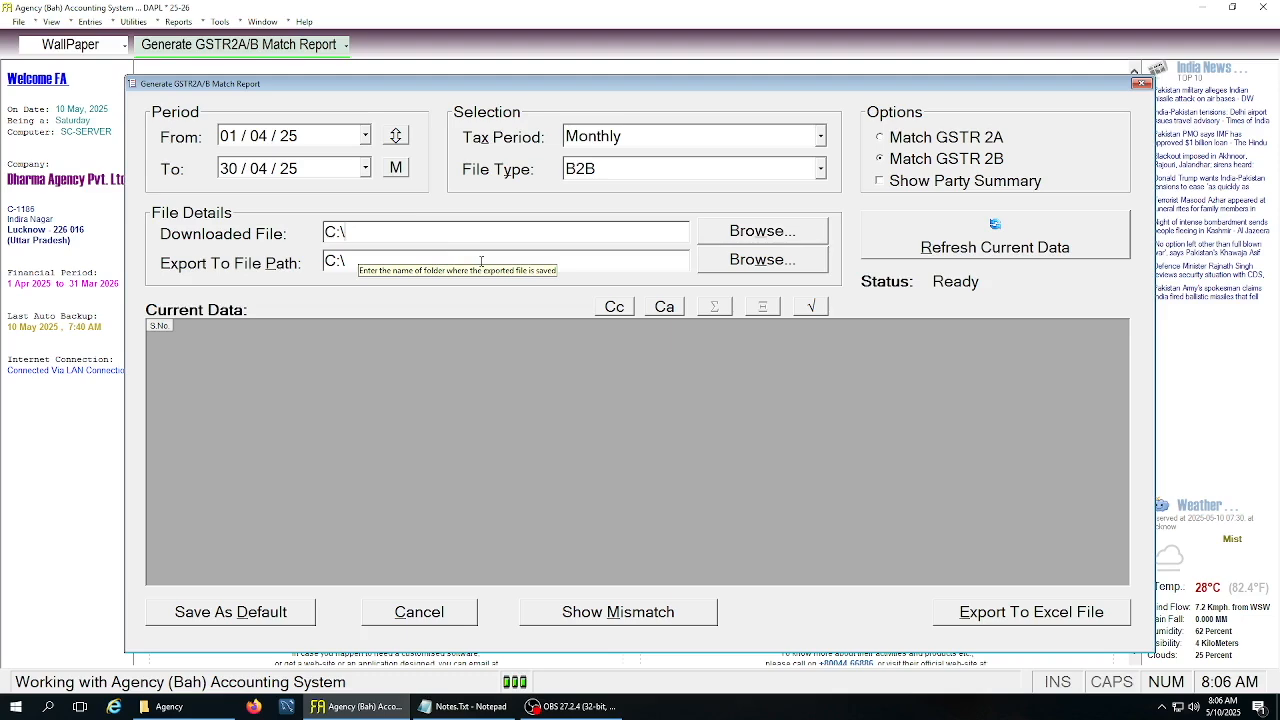
pyautogui.press('Escape')
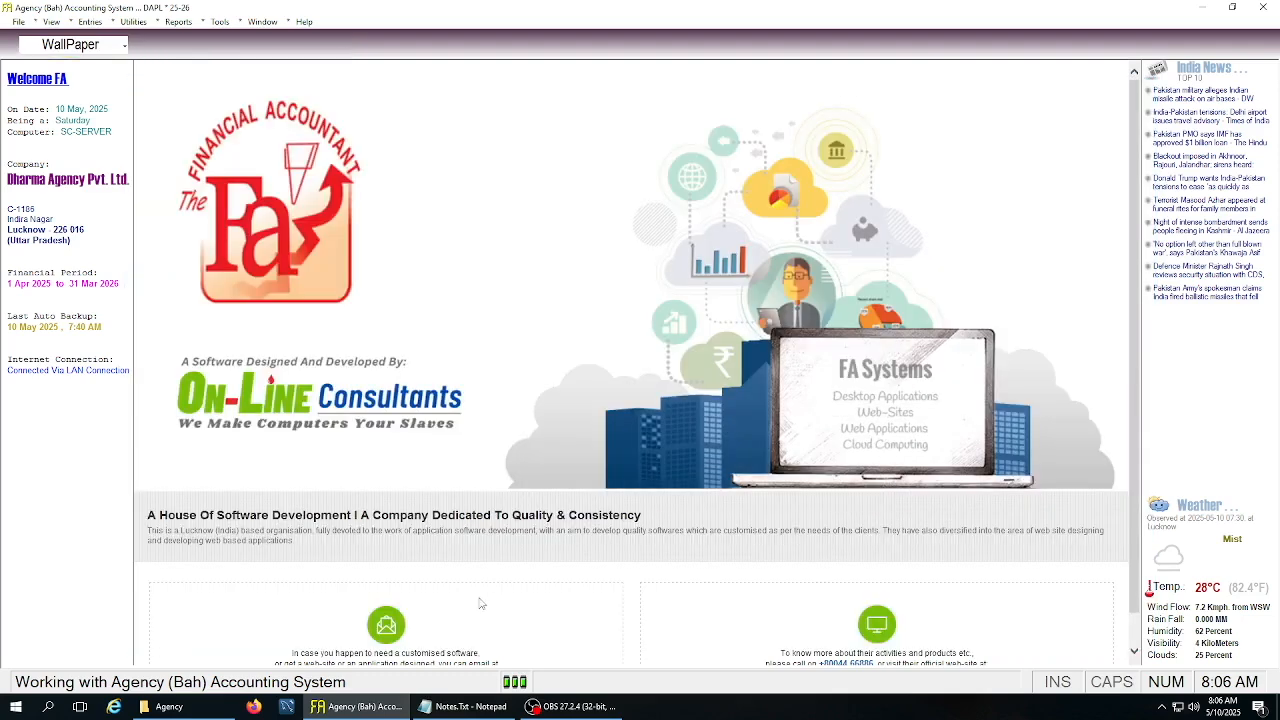
pyautogui.click(465, 706)
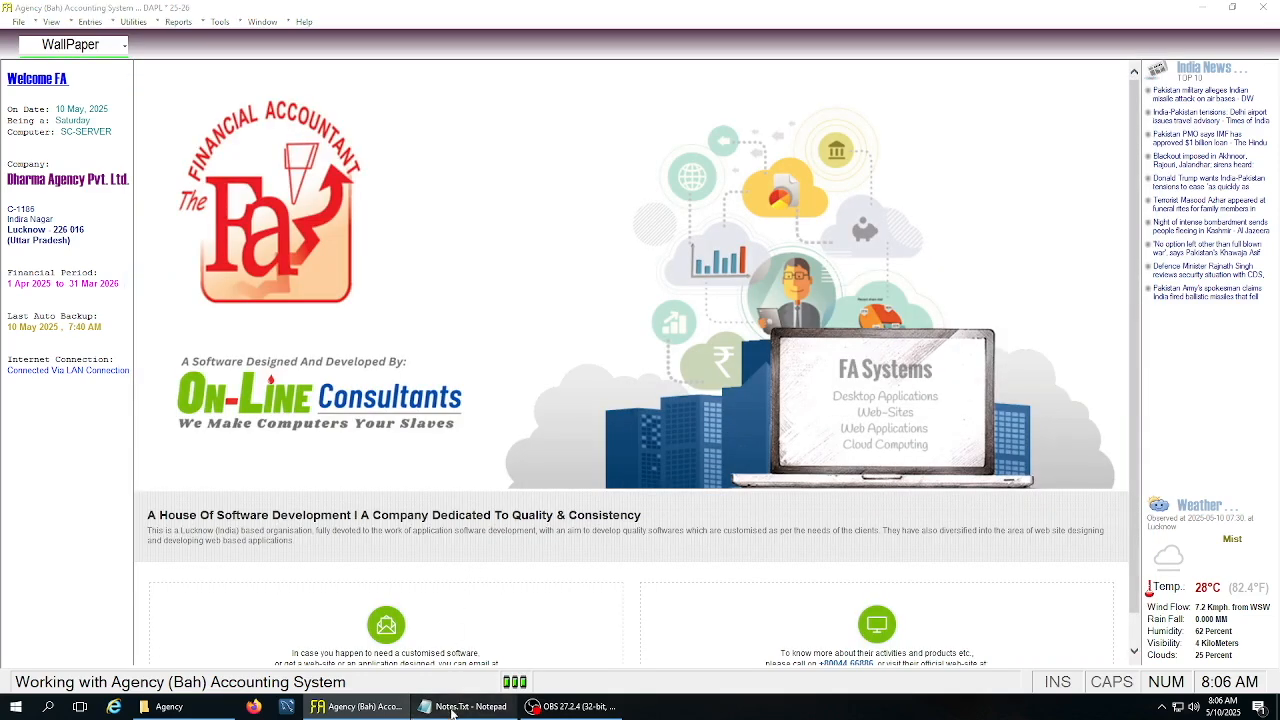
pyautogui.click(452, 396)
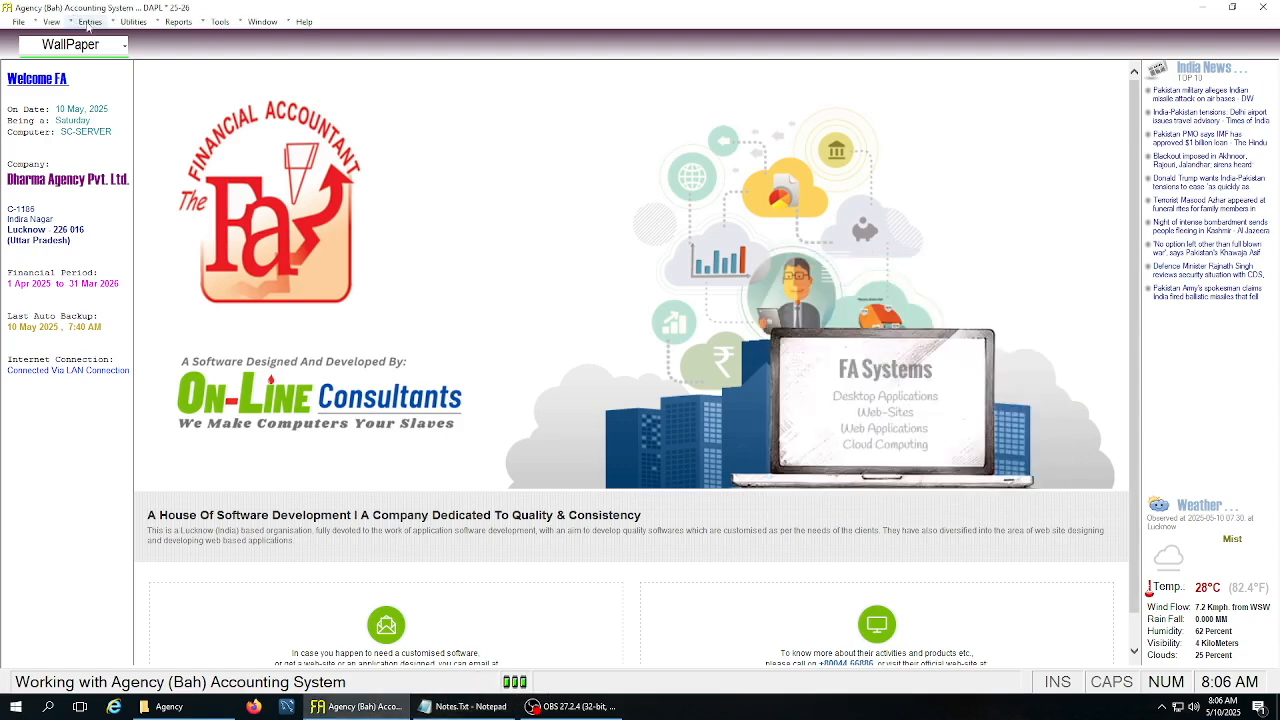
# Open the first item head, Horlicks Mothers 450gm, set its sale rate to 470 and save the item
pyautogui.click(89, 22)
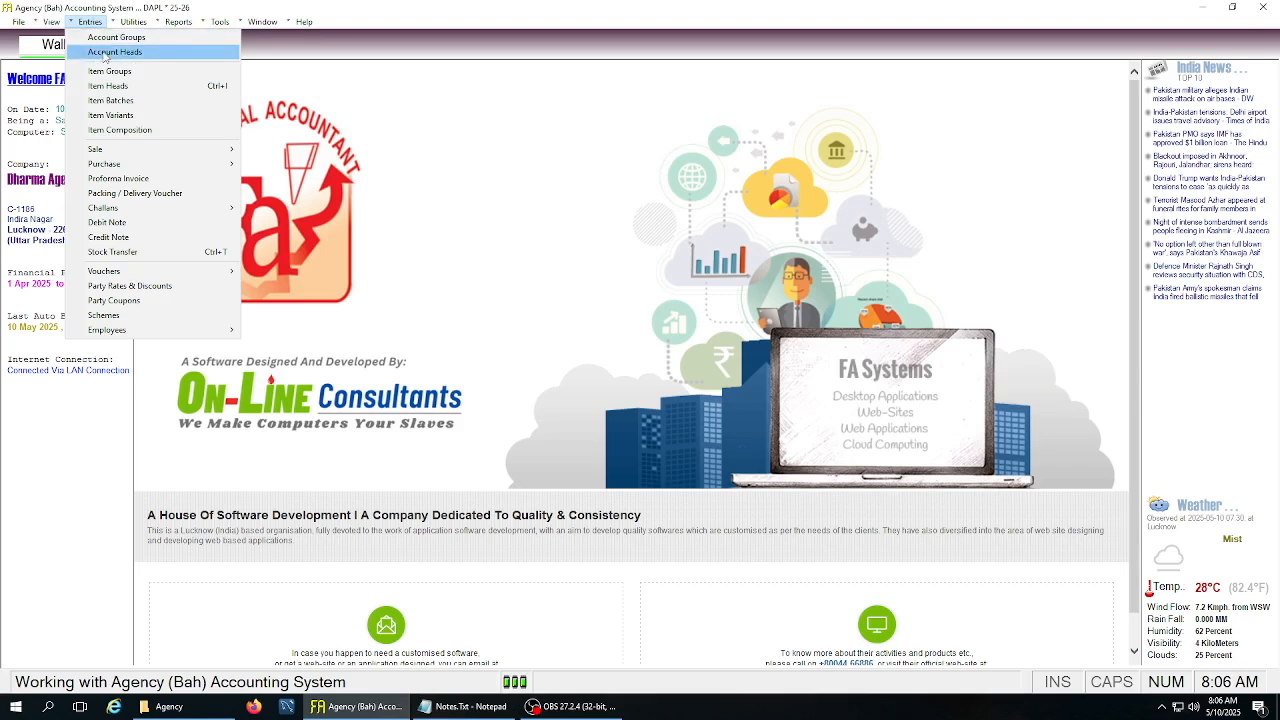
pyautogui.click(108, 86)
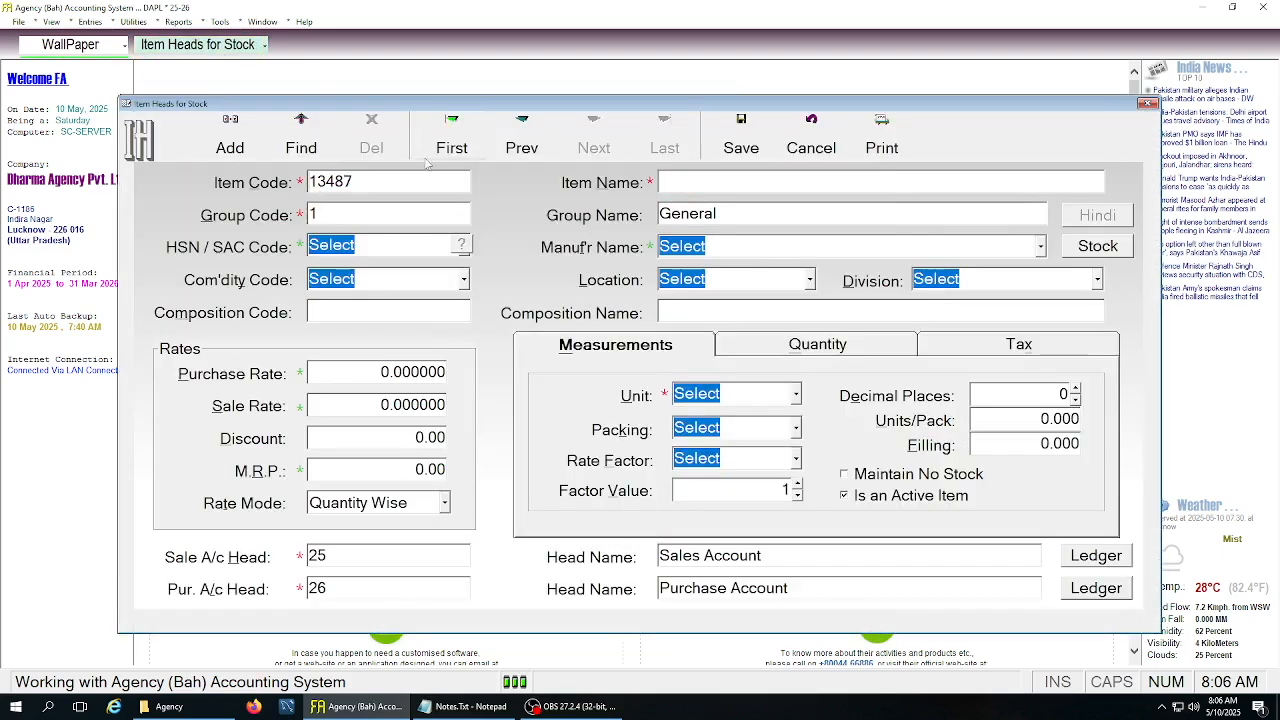
pyautogui.click(441, 141)
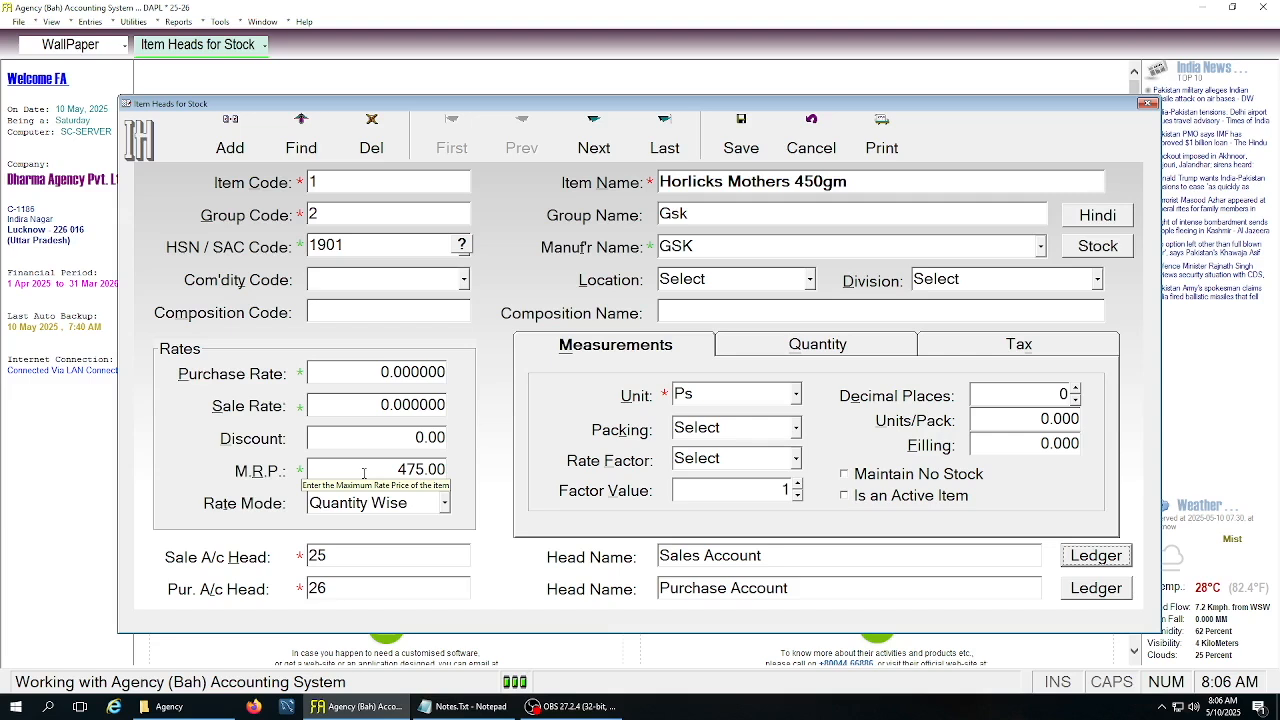
pyautogui.click(349, 406)
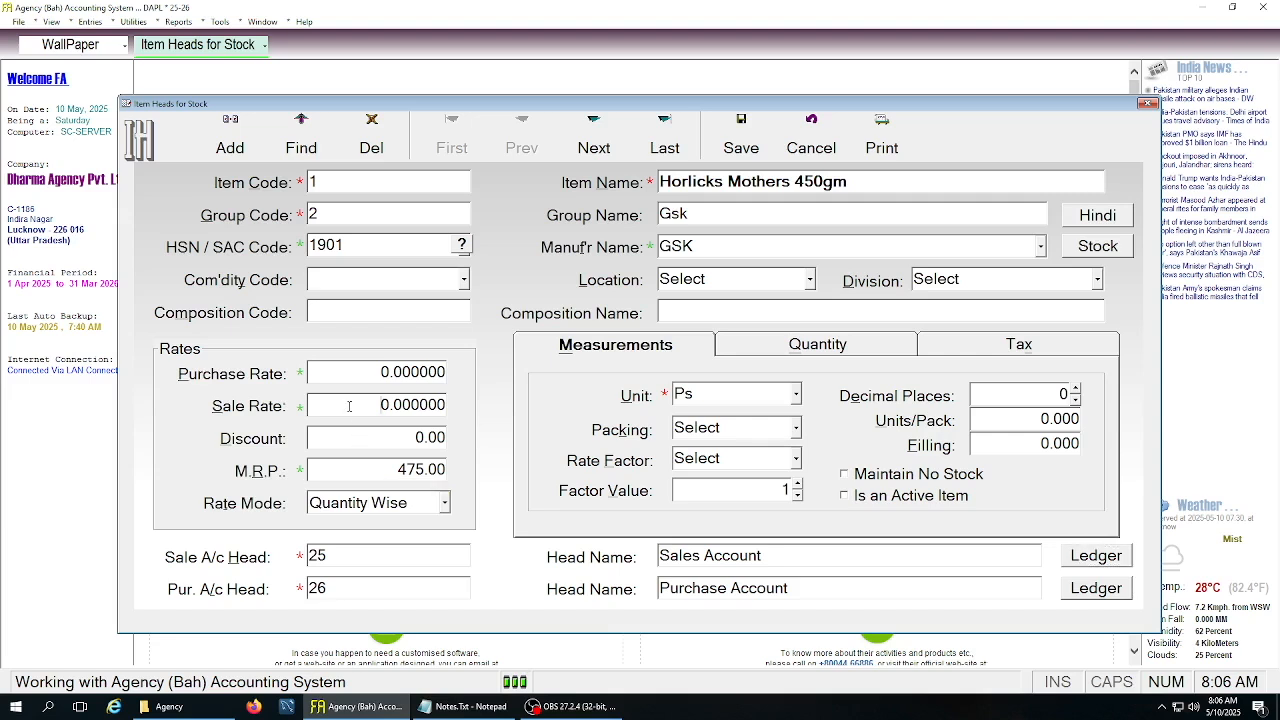
pyautogui.write('470')
pyautogui.hotkey('ctrl', 's')
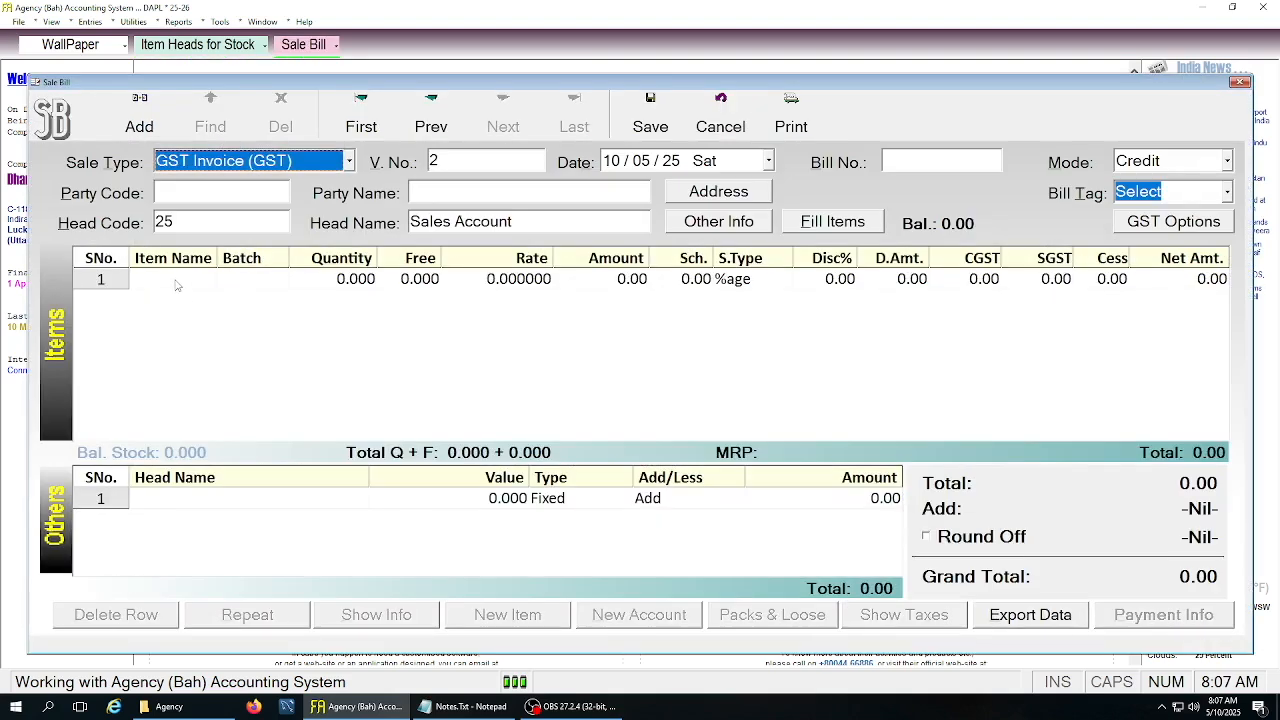
# Enter item code 1, Horlicks Mothers 450gm, in the first item row of a new sale bill
pyautogui.click(178, 282)
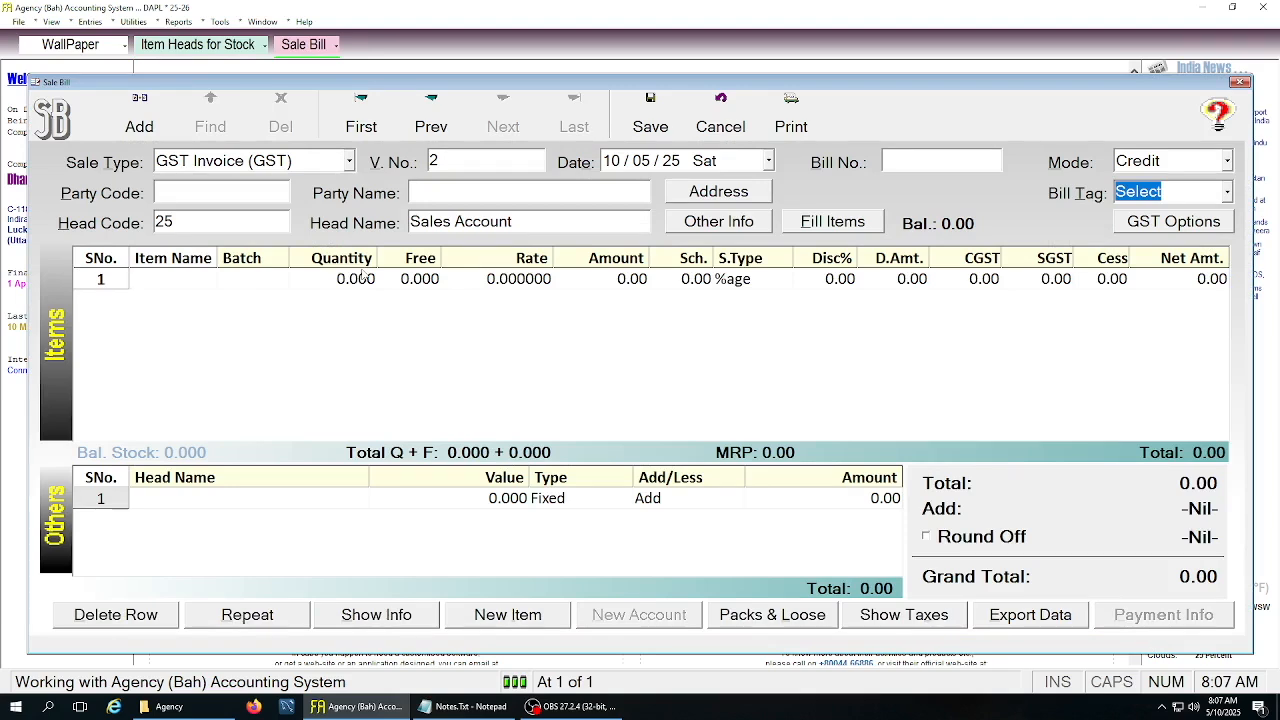
pyautogui.write('1')
pyautogui.press('Return')
pyautogui.press('Right')
pyautogui.press('Return')
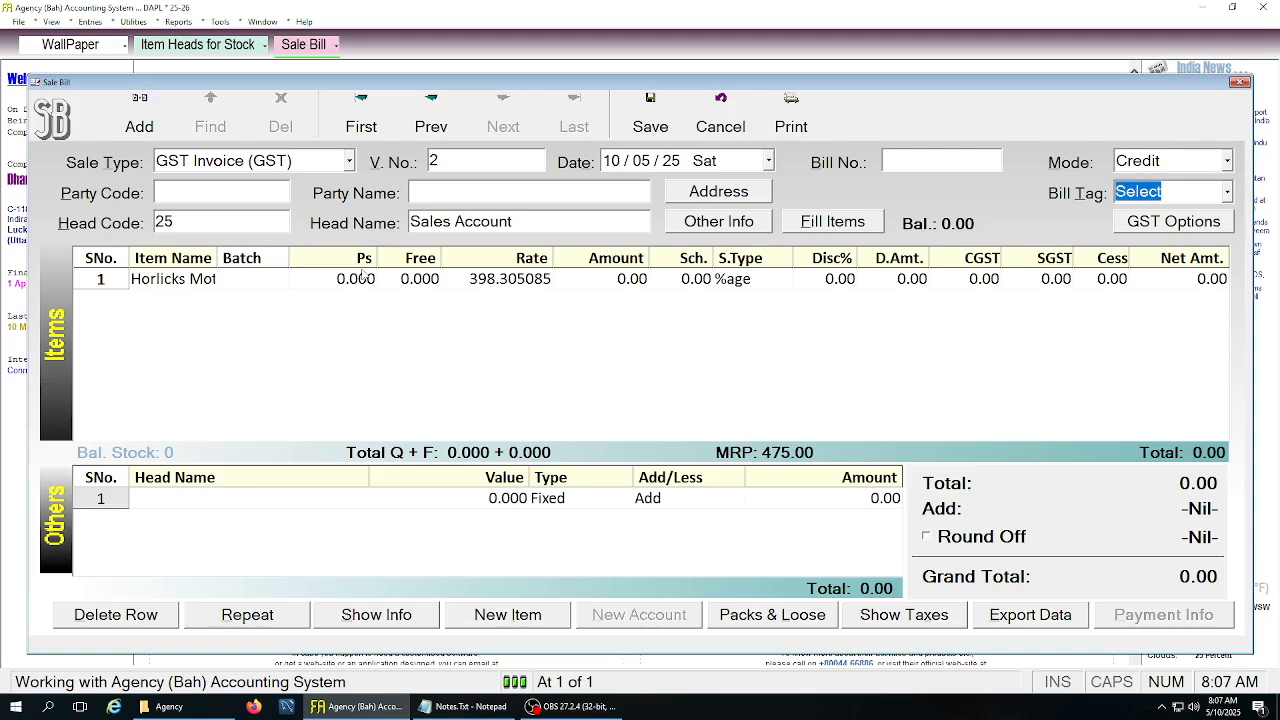
# Set the Horlicks Mothers 450gm quantity to 1 in the sale bill and dismiss the colour variant entry without quantities
pyautogui.click(342, 282)
pyautogui.write('1')
pyautogui.press('Return')
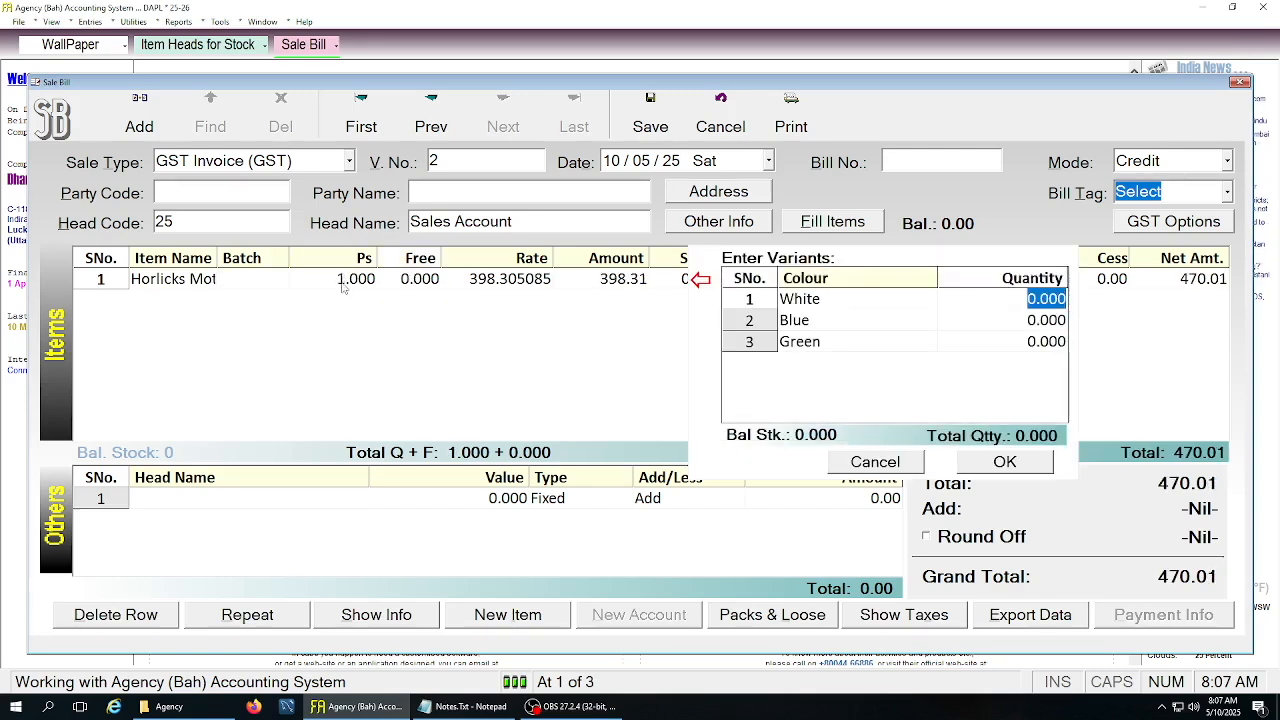
pyautogui.click(862, 468)
pyautogui.click(862, 466)
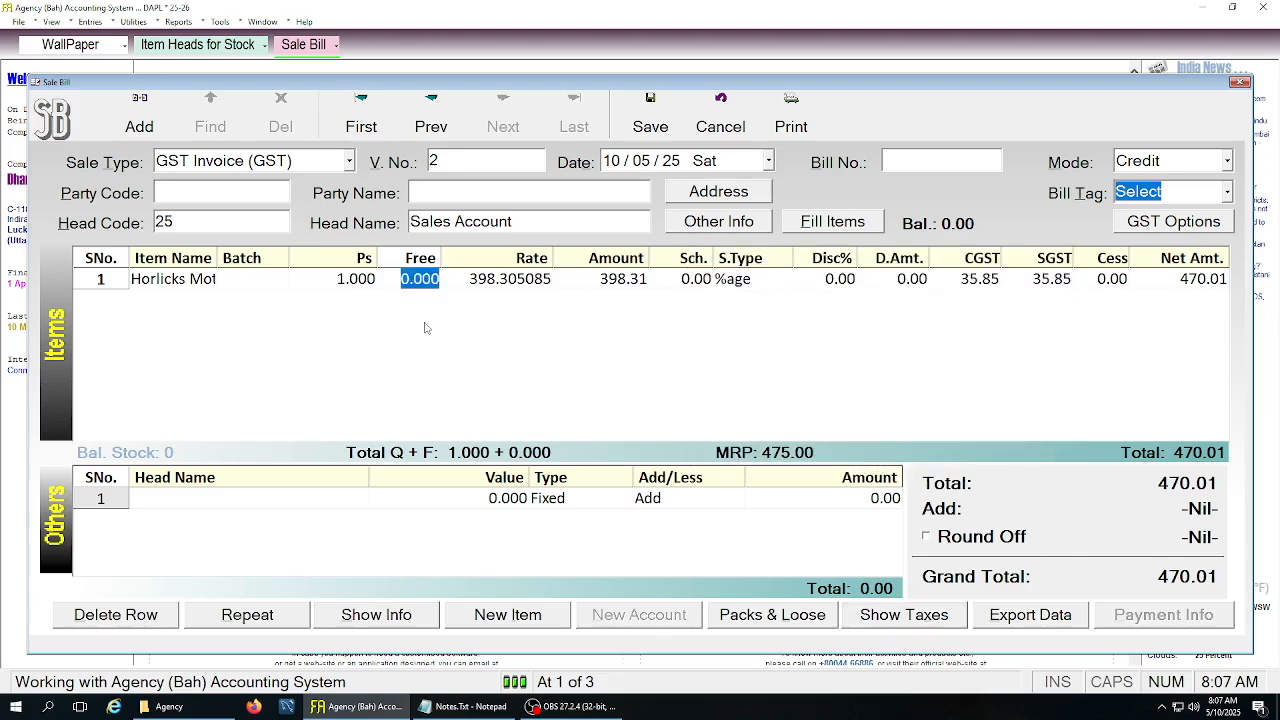
# Turn off the option that includes tax in the sale rate for Horlicks Mothers 450gm and save the item head
pyautogui.click(214, 46)
pyautogui.click(788, 347)
pyautogui.click(957, 347)
pyautogui.click(699, 518)
pyautogui.click(742, 148)
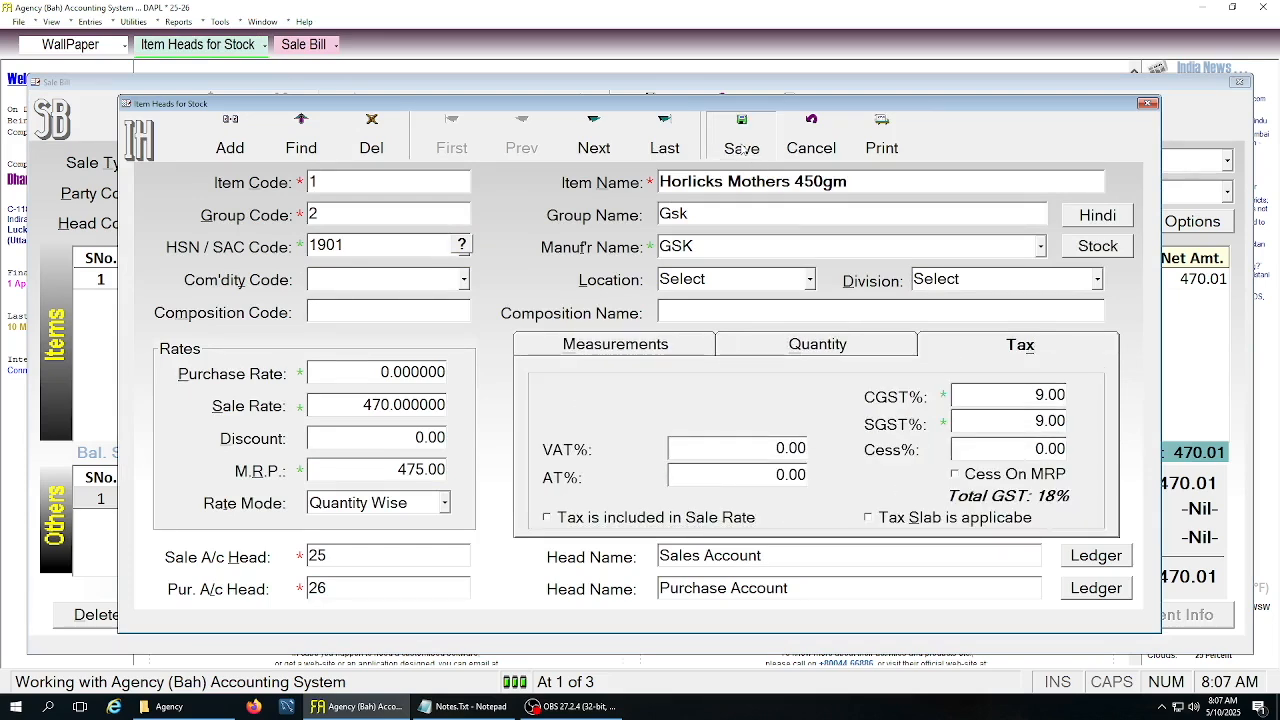
# Start a new sale bill, enter item code 1 in the first row and decline opening a batch
pyautogui.click(150, 120)
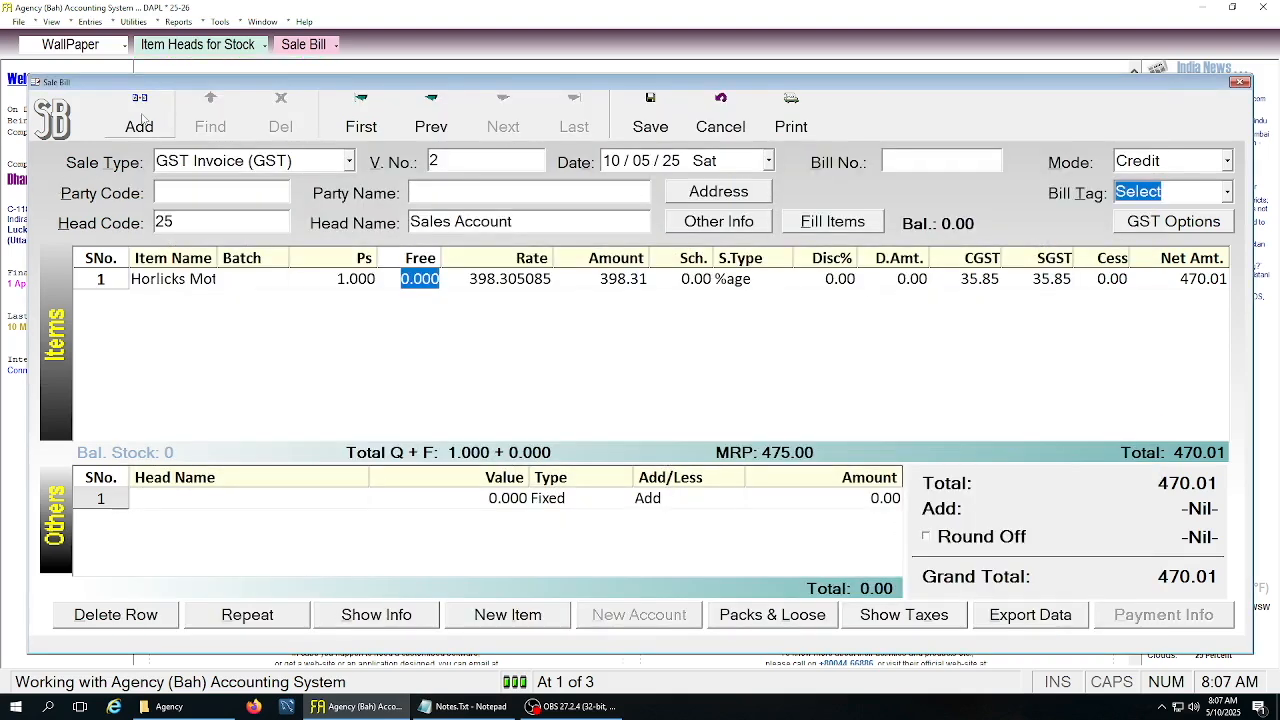
pyautogui.write('1')
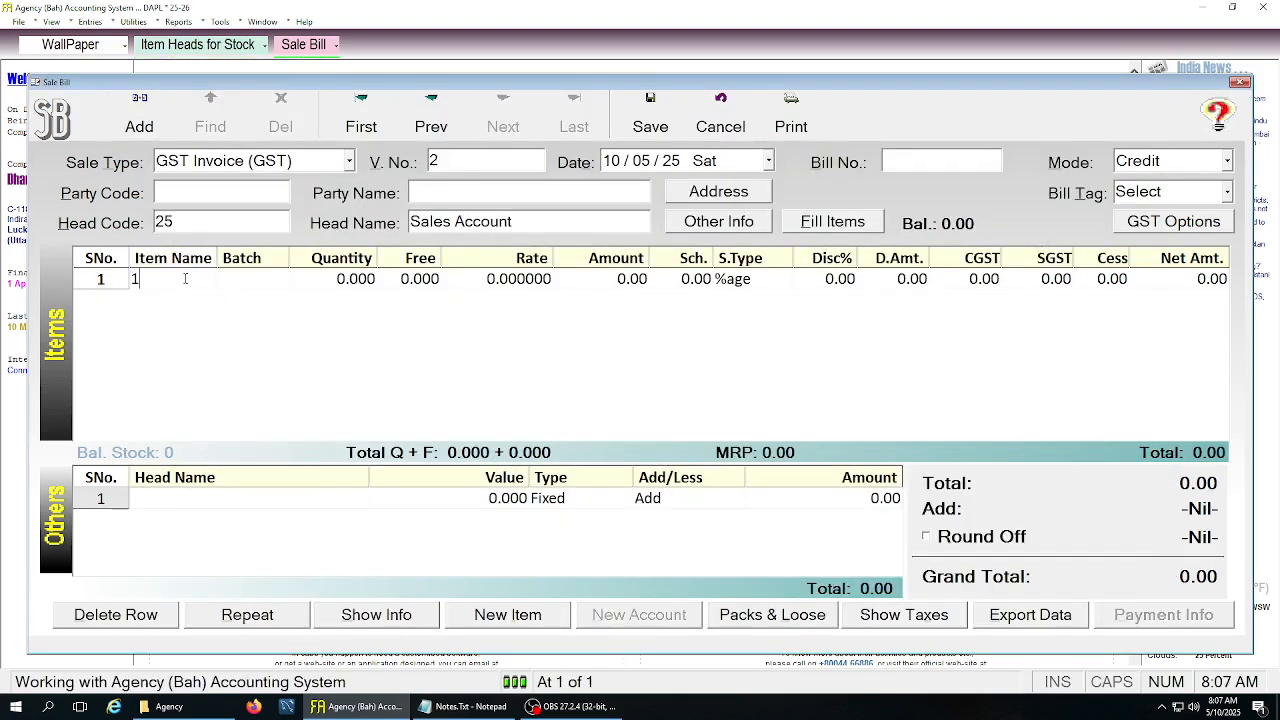
pyautogui.press('Return')
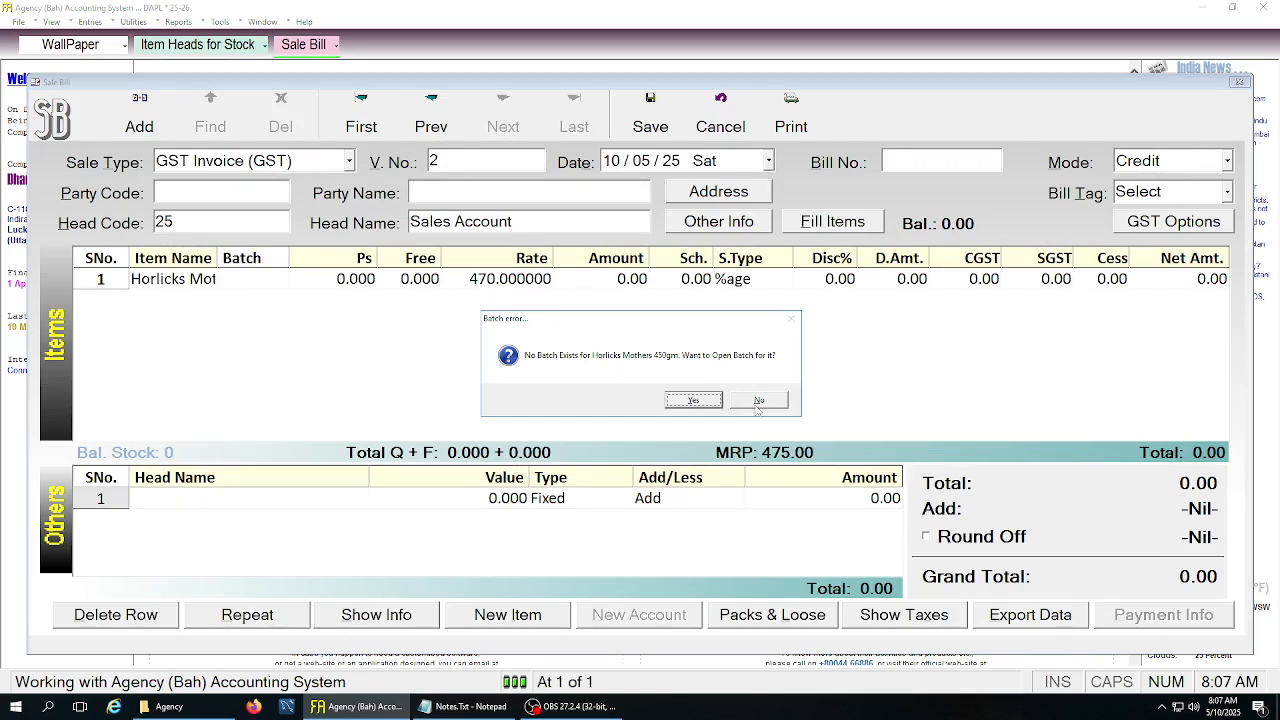
pyautogui.click(757, 402)
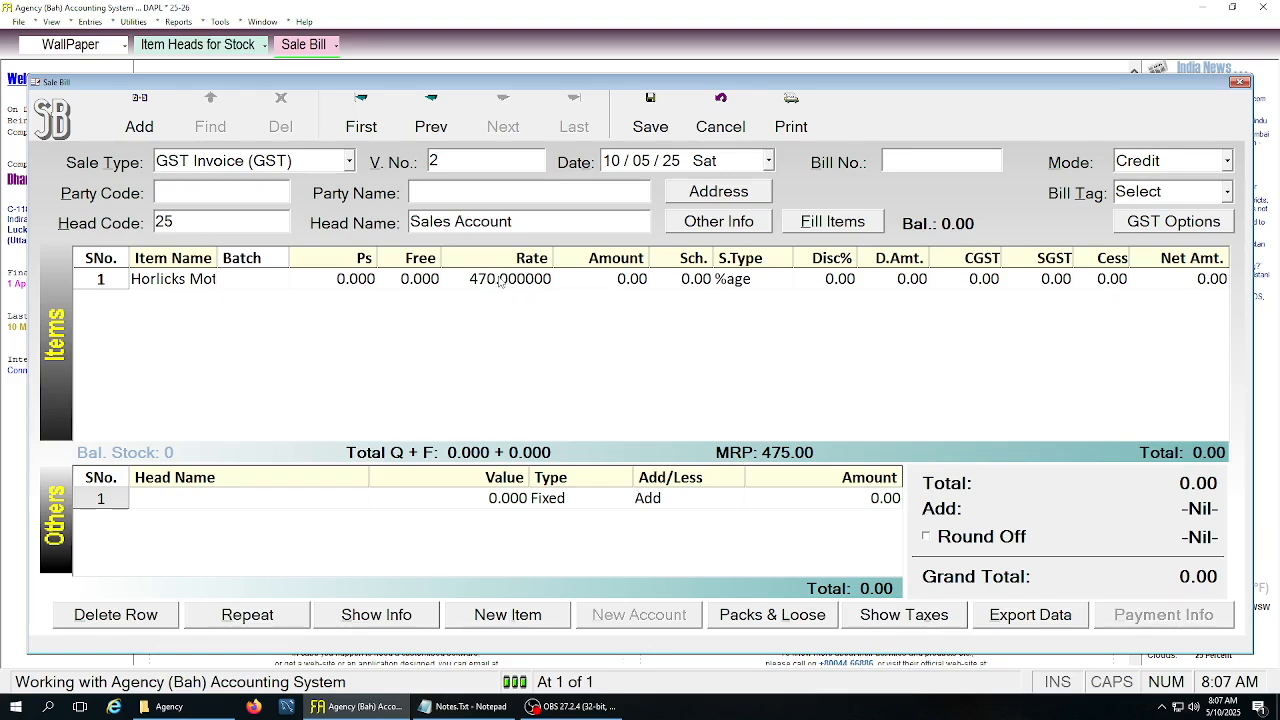
# Open Party Rates & Discounts for New Traders and set the first row's type to Item Head
pyautogui.click(89, 21)
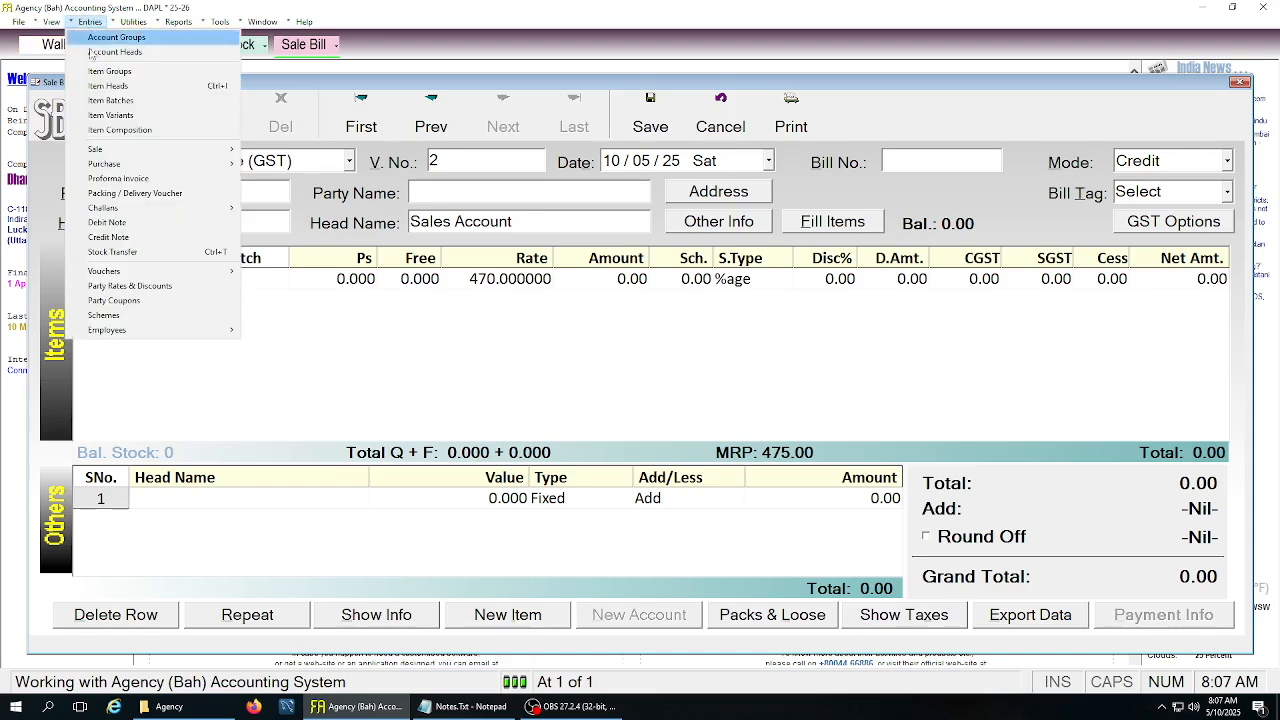
pyautogui.click(135, 289)
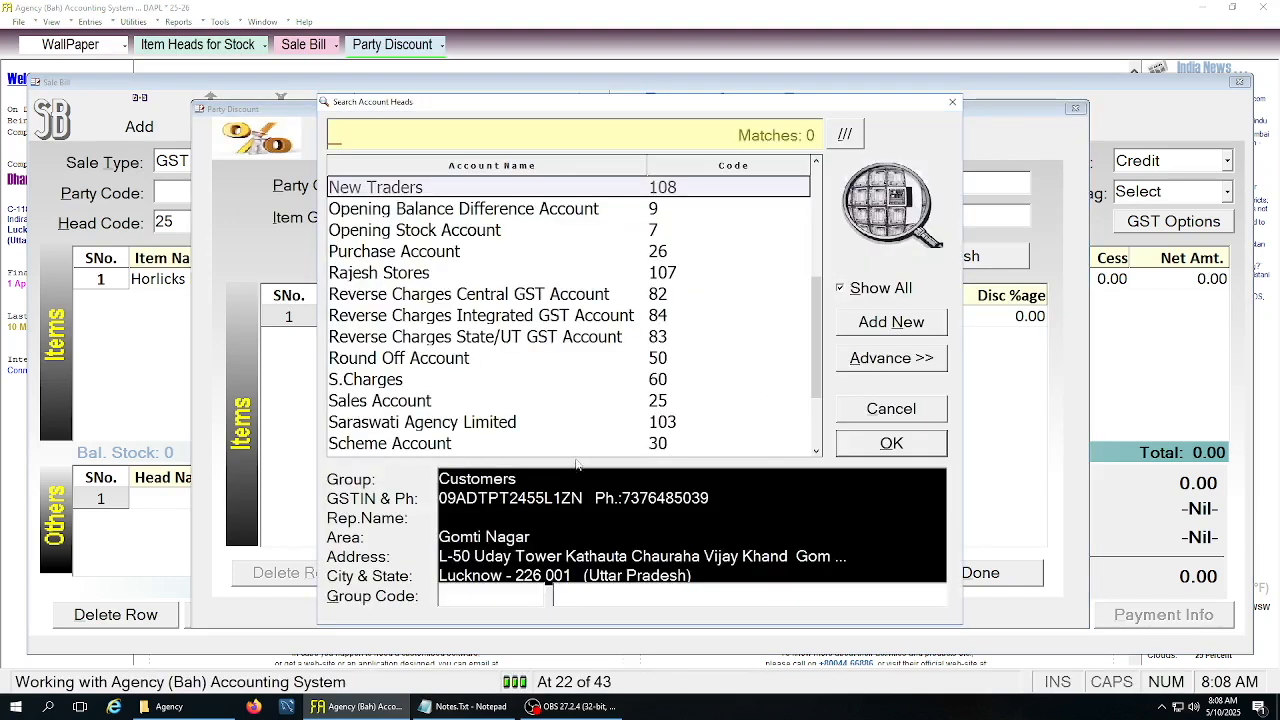
pyautogui.press('Return')
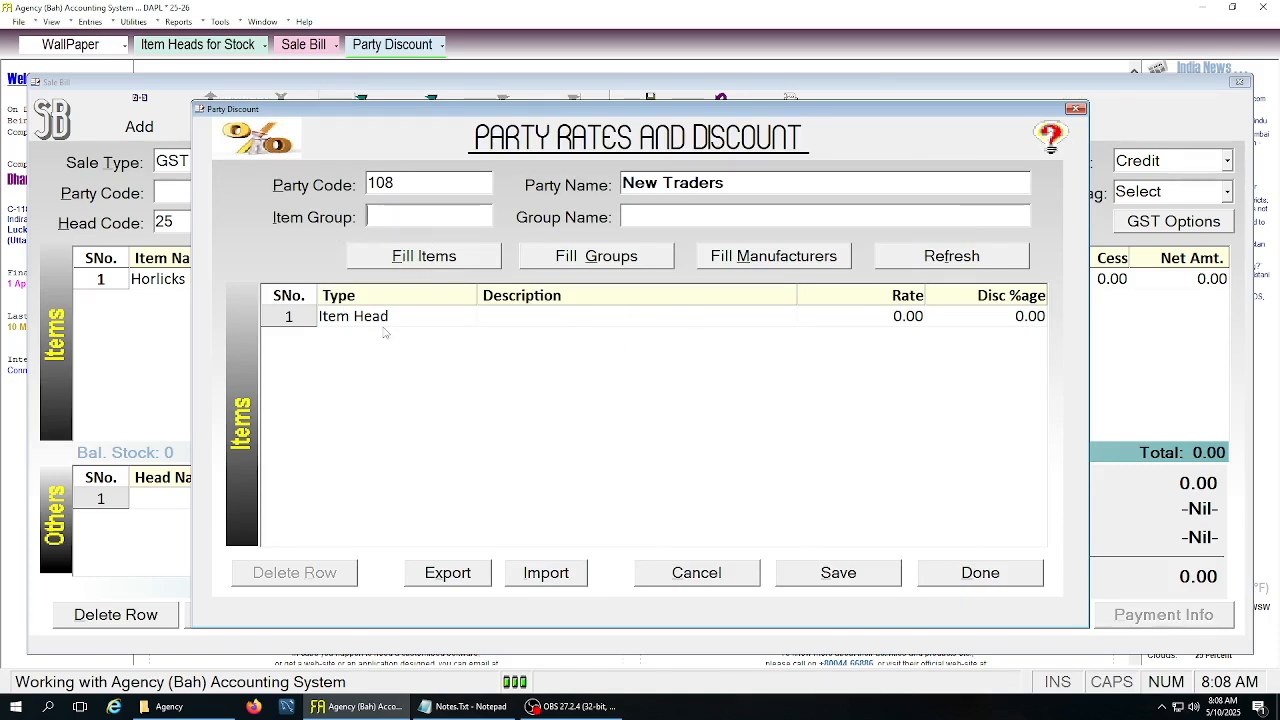
pyautogui.click(449, 324)
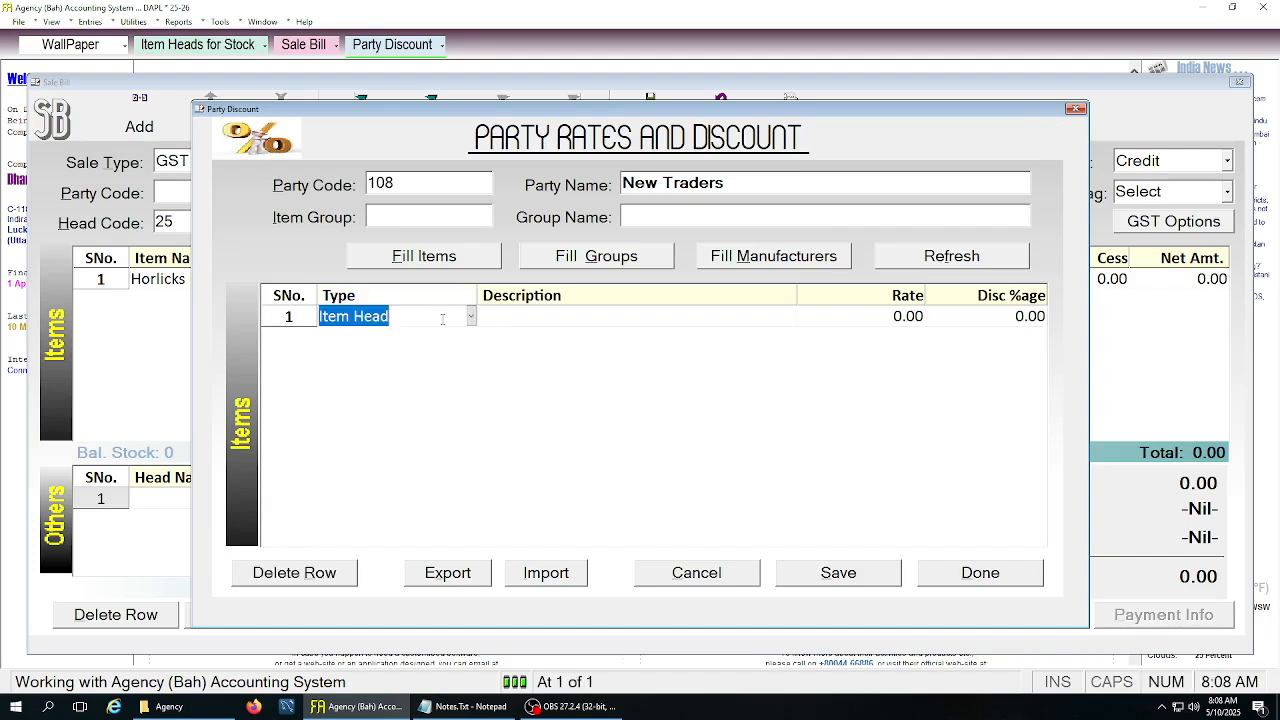
pyautogui.click(471, 317)
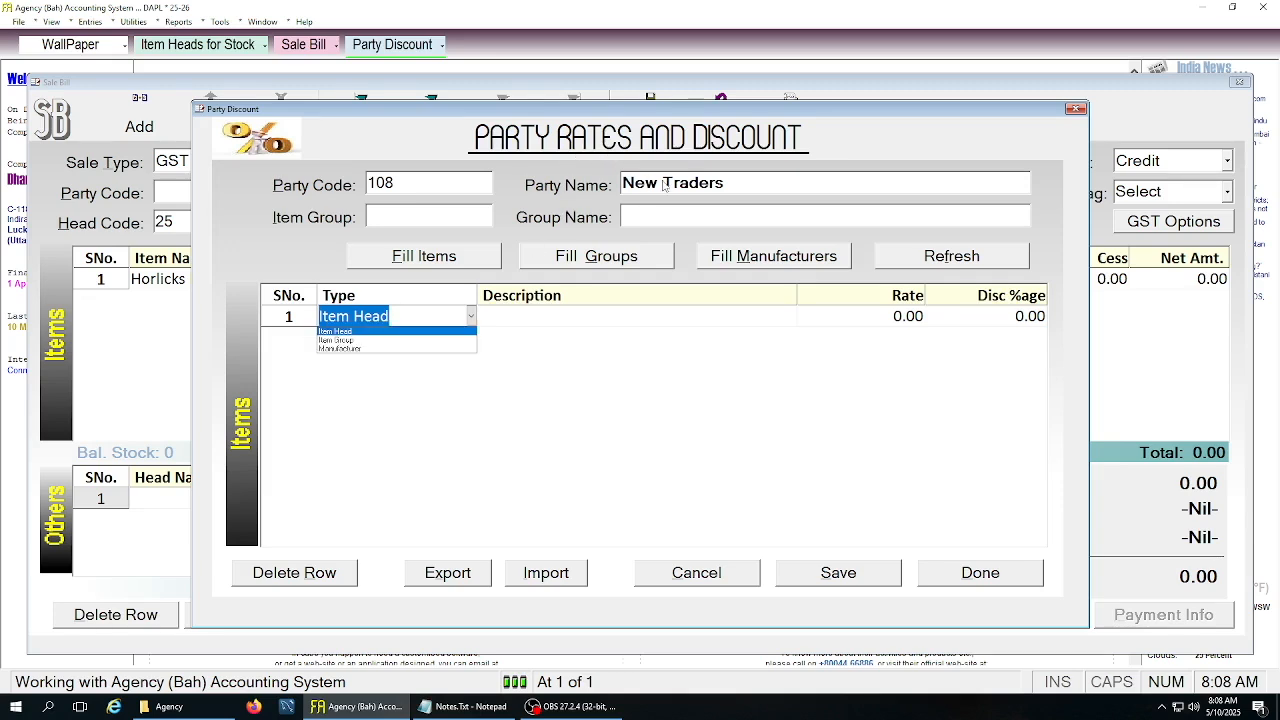
pyautogui.click(367, 334)
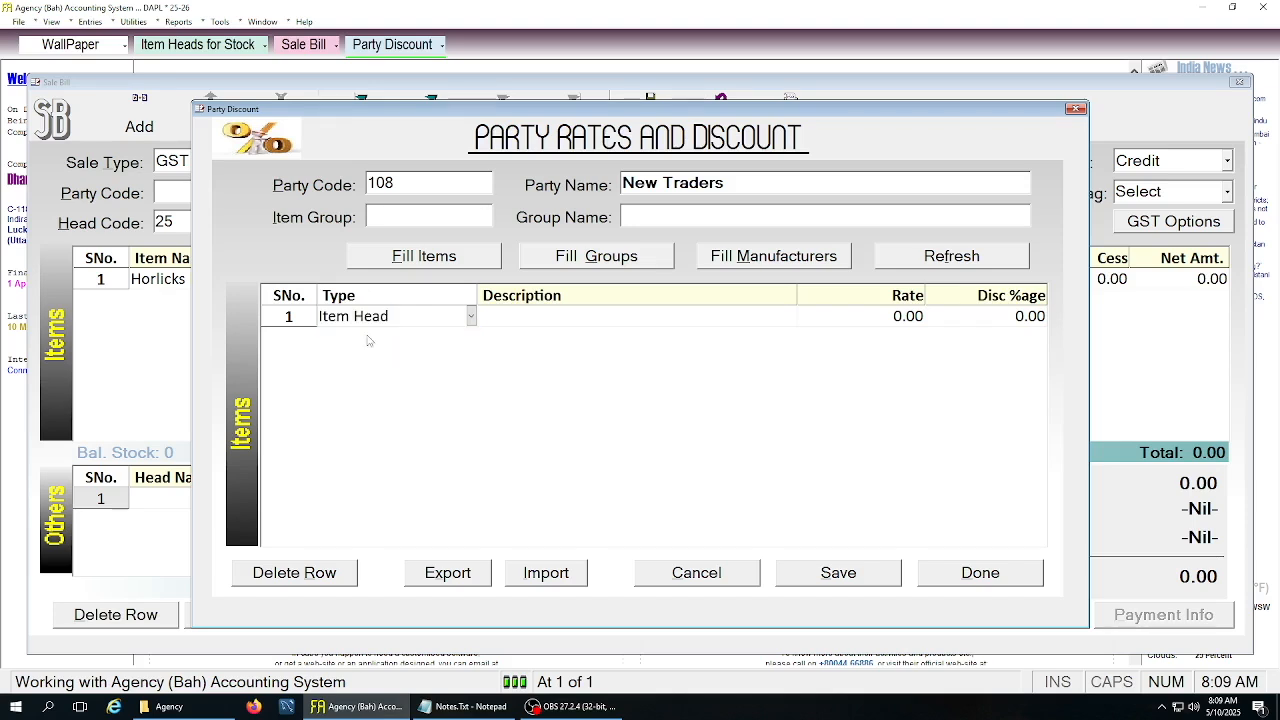
# Add Horlicks Mothers 450gm to the party rates with a rate of 450 and finish the entry
pyautogui.click(558, 315)
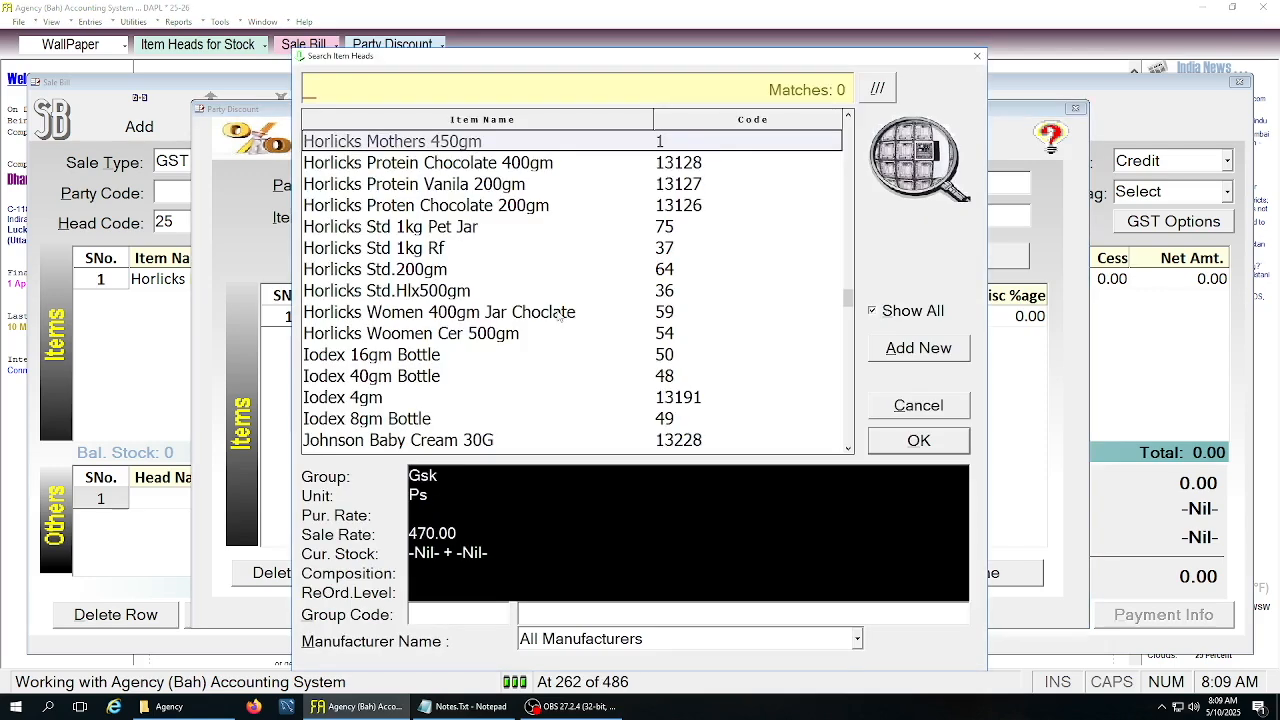
pyautogui.press('Return')
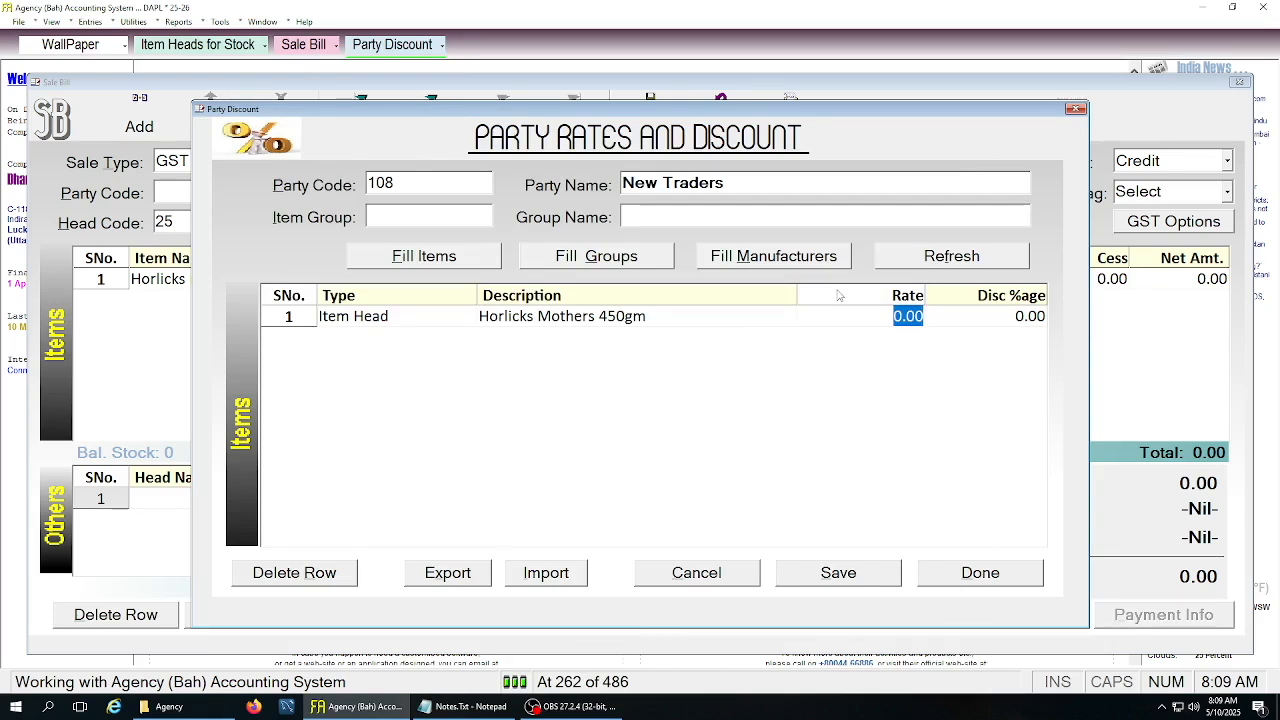
pyautogui.write('450')
pyautogui.press('Return')
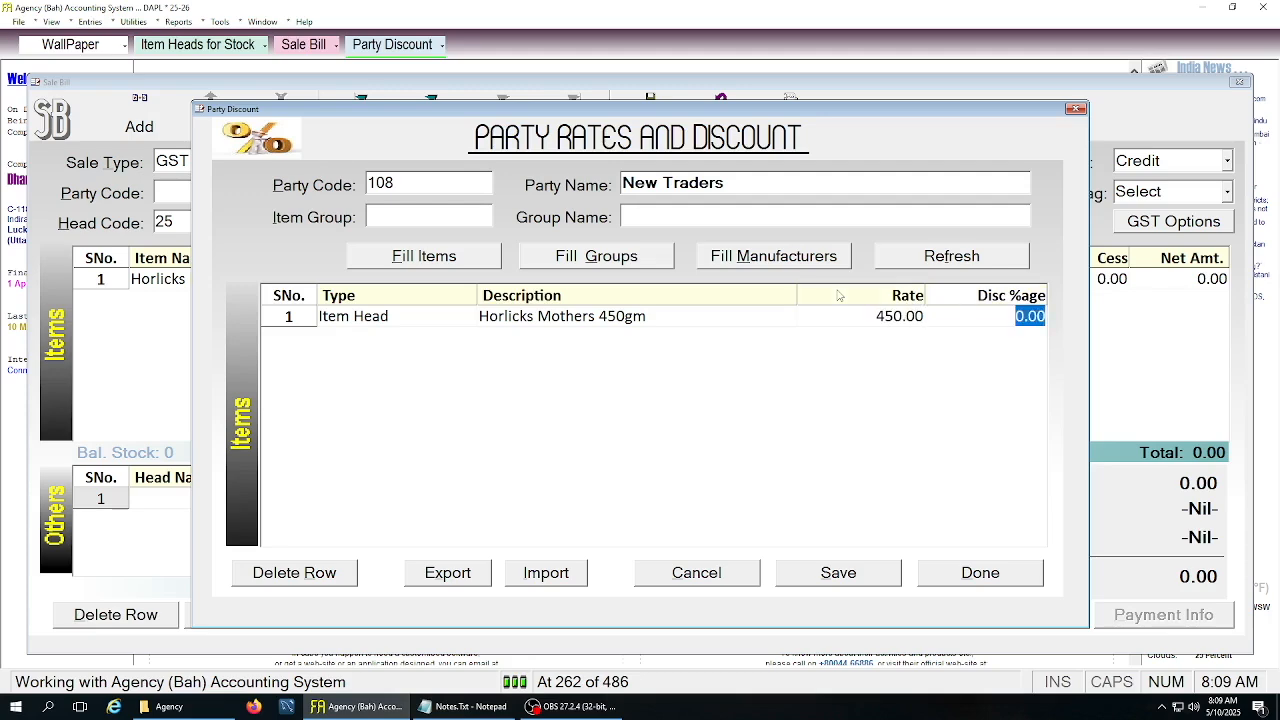
pyautogui.click(975, 575)
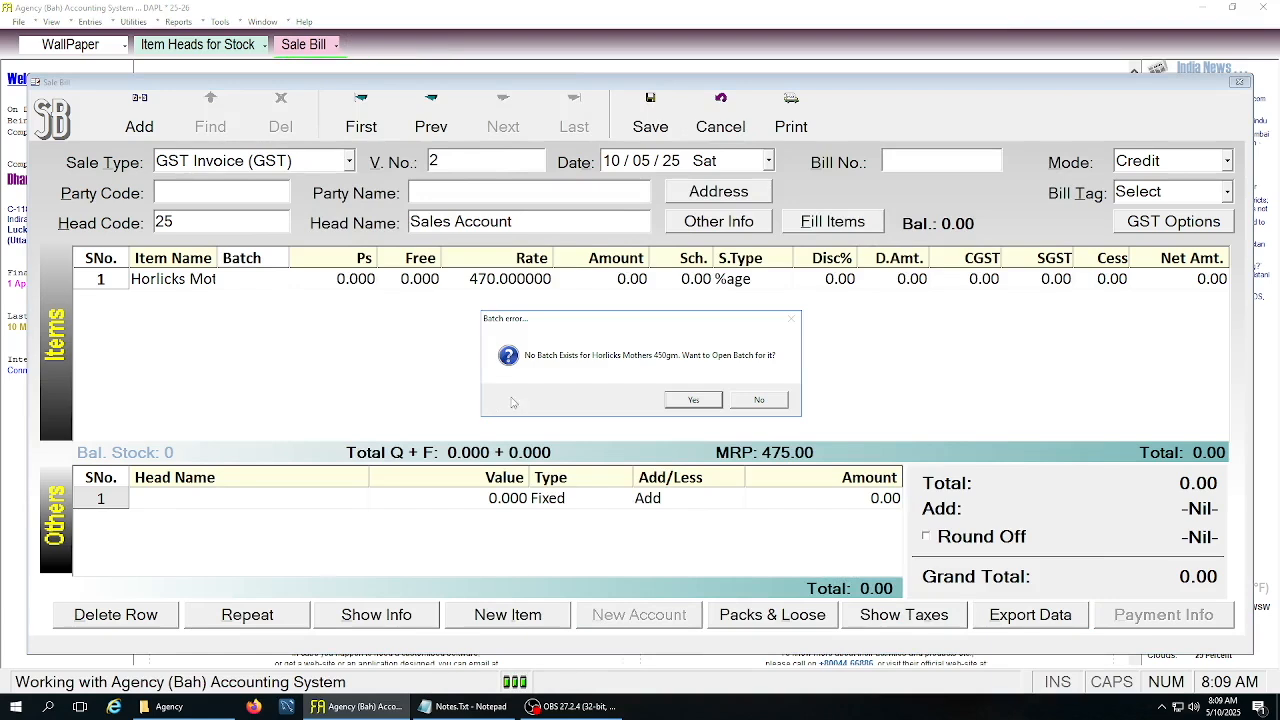
# Decline opening a batch, start a fresh sale bill and select New Traders as the party
pyautogui.click(751, 400)
pyautogui.click(140, 117)
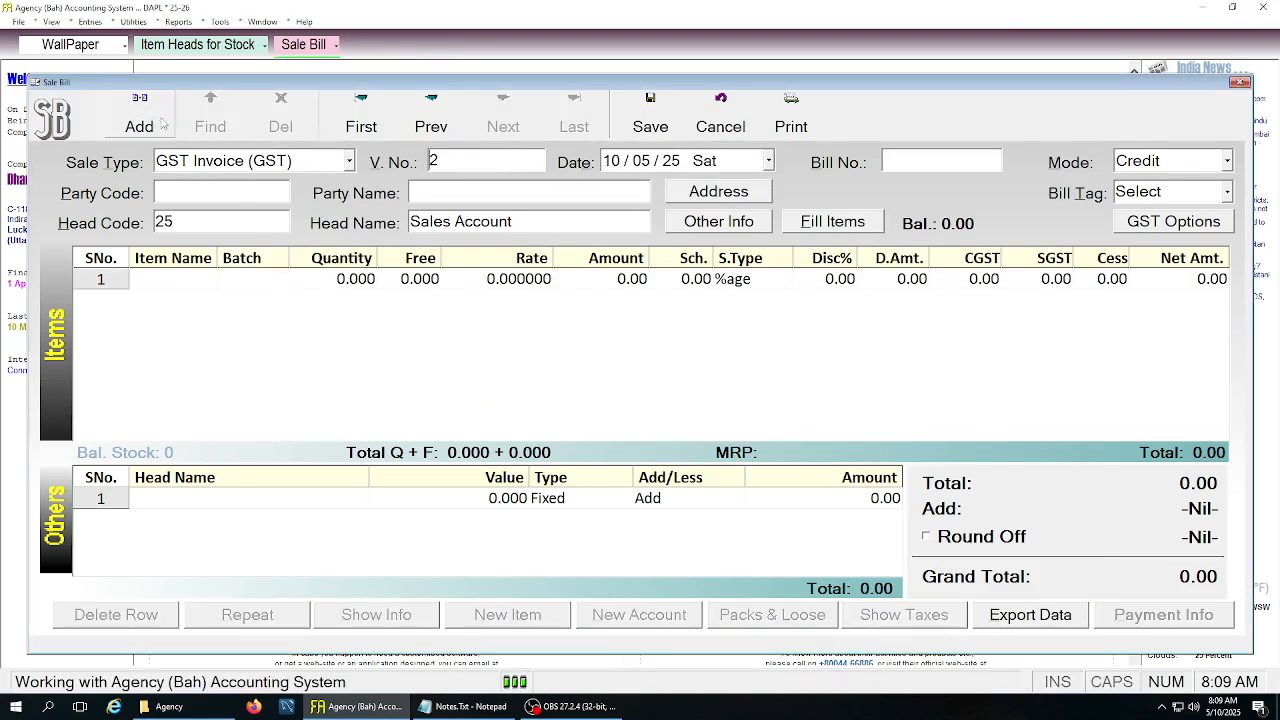
pyautogui.click(198, 189)
pyautogui.doubleClick(198, 189)
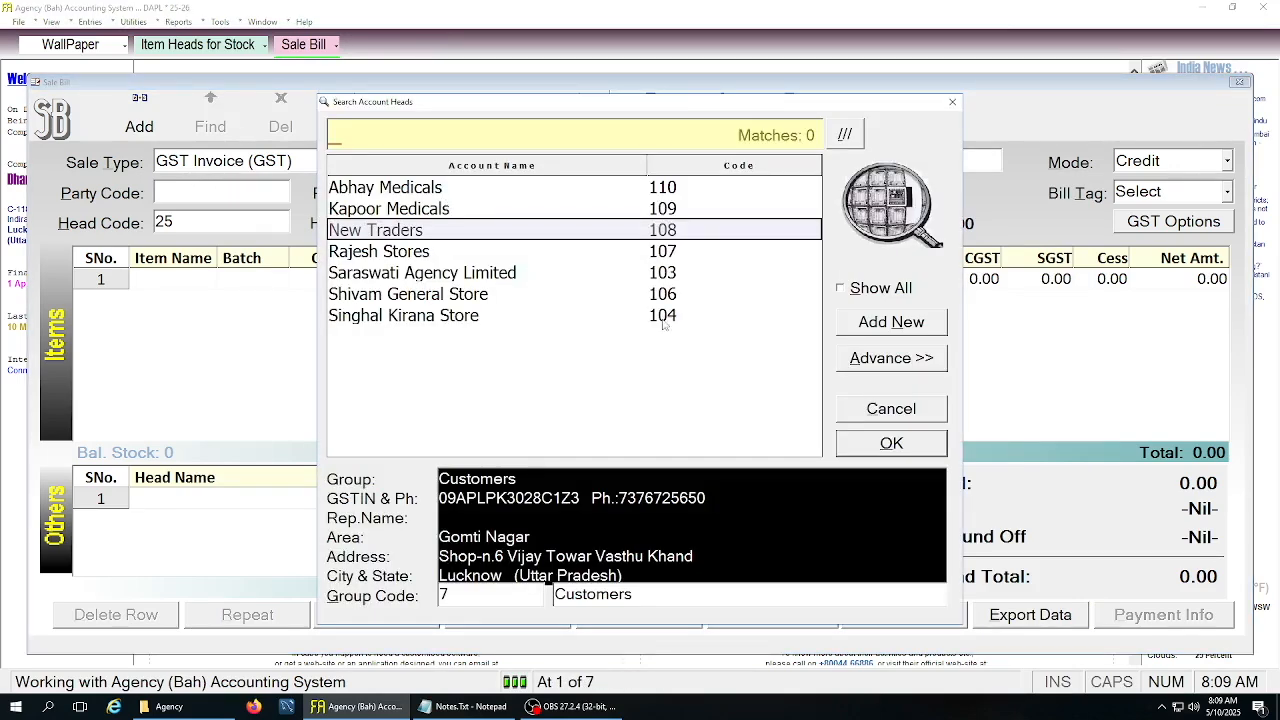
pyautogui.click(884, 437)
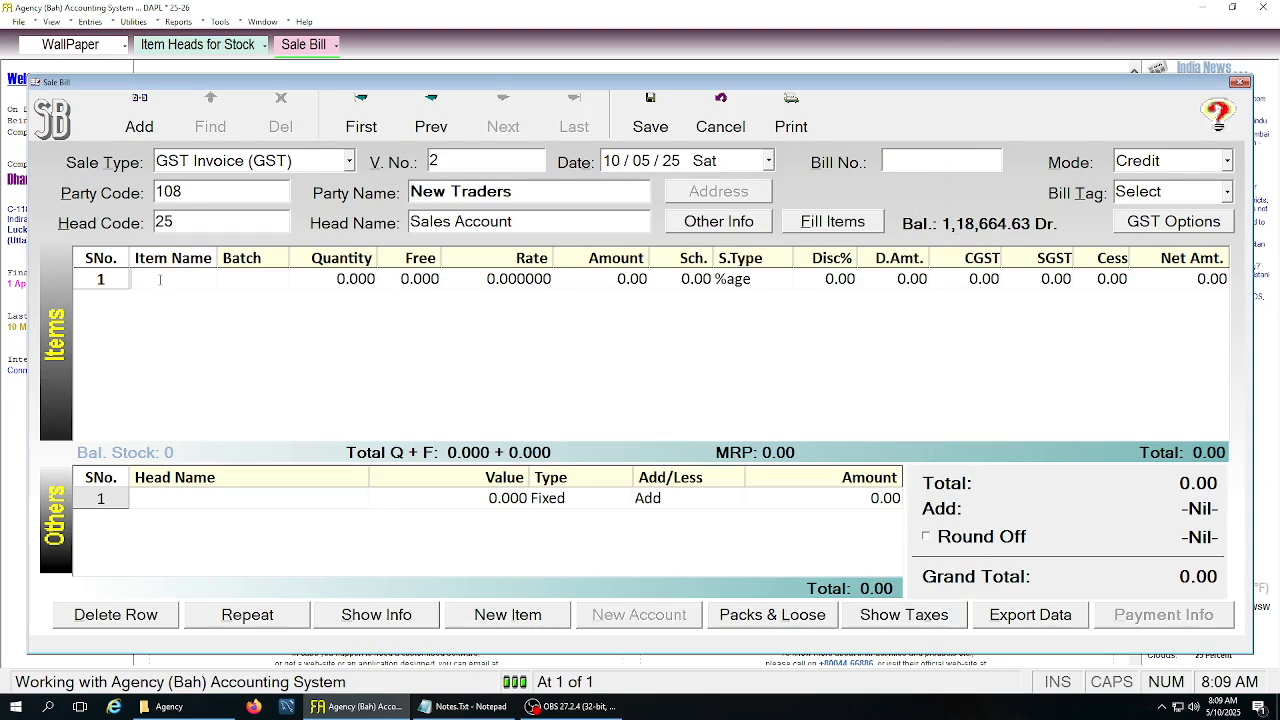
# Enter item code 1 in the first row of the New Traders bill and decline opening a batch
pyautogui.write('1')
pyautogui.press('Return')
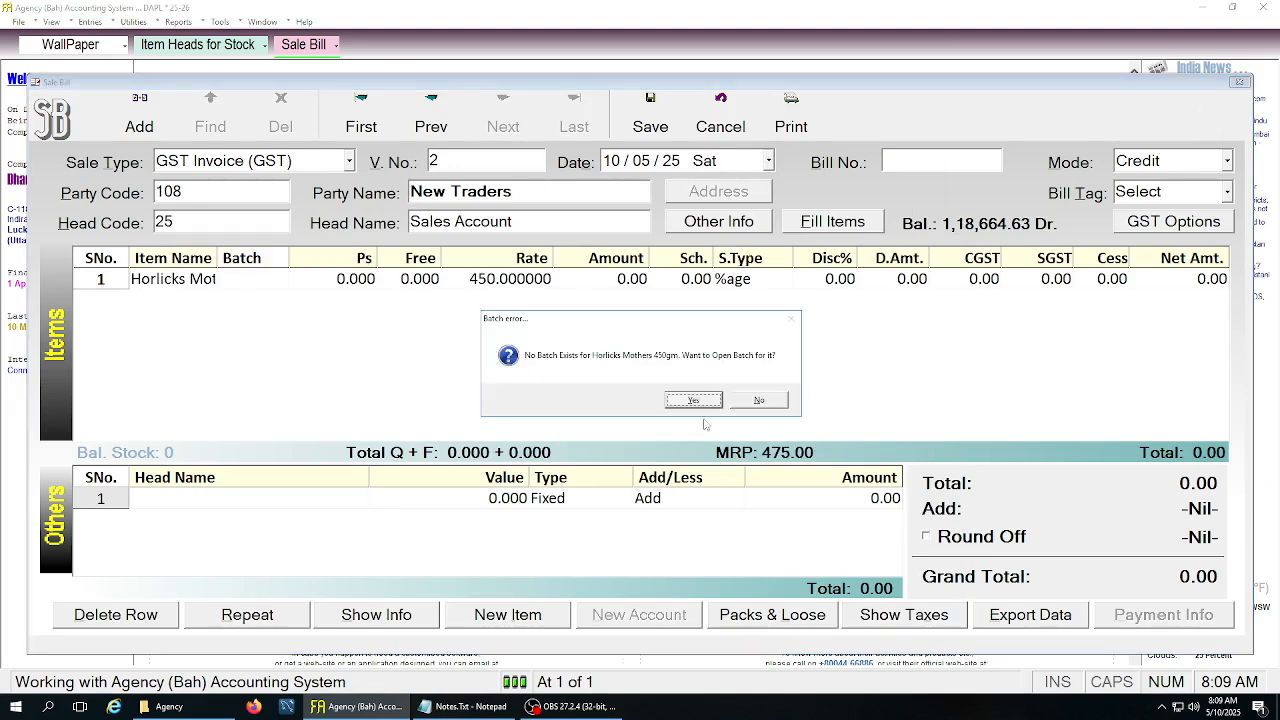
pyautogui.click(759, 401)
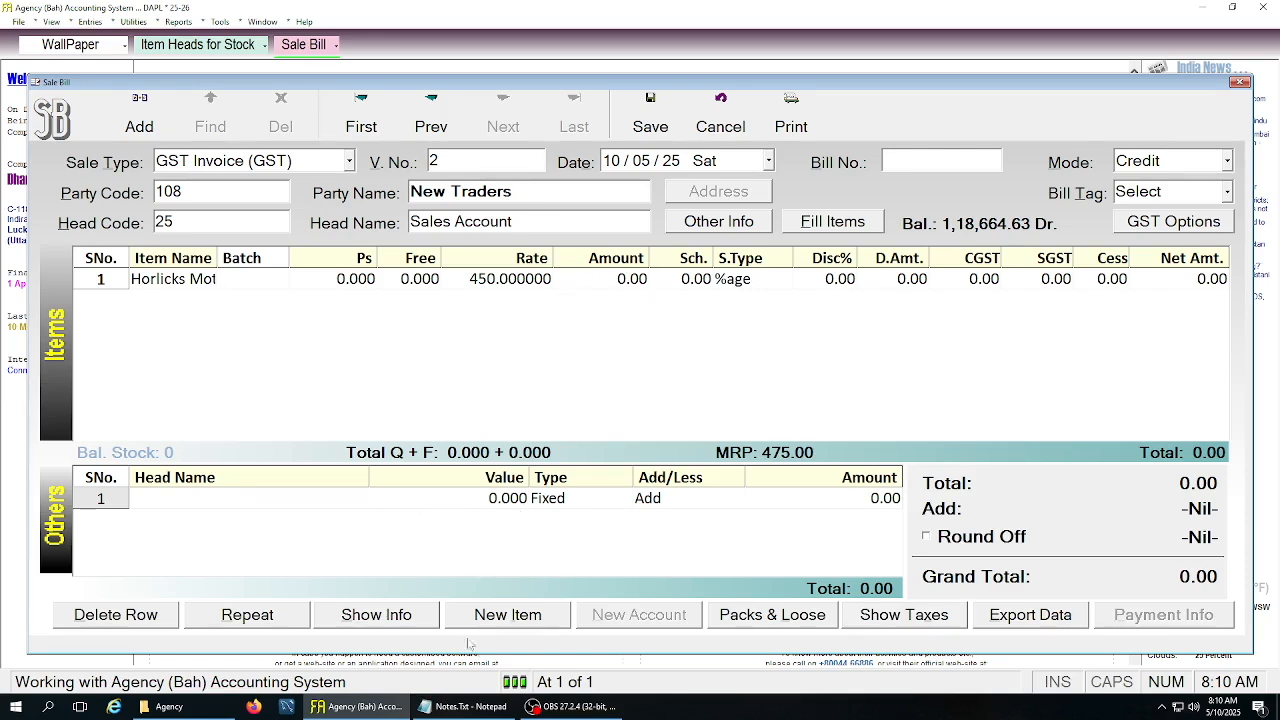
# Check the topic list in Notepad, return to the accounting system and open the Sale Margin Summary report
pyautogui.click(465, 706)
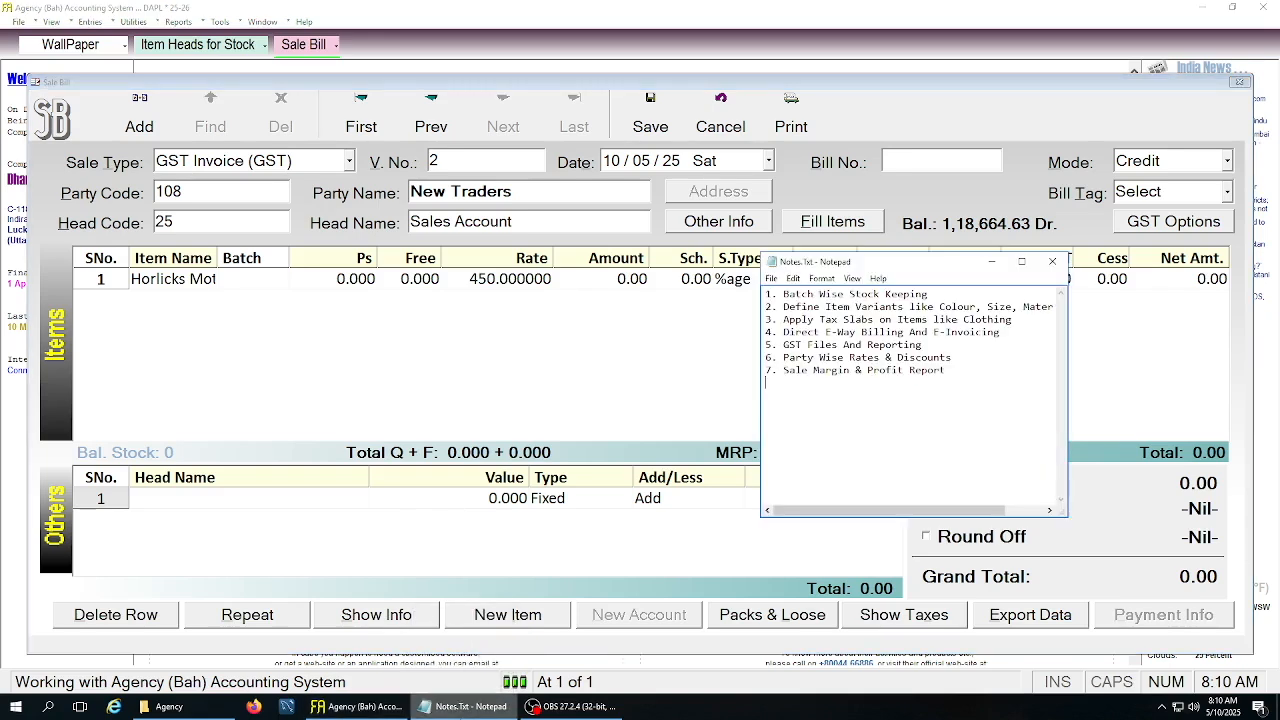
pyautogui.click(505, 377)
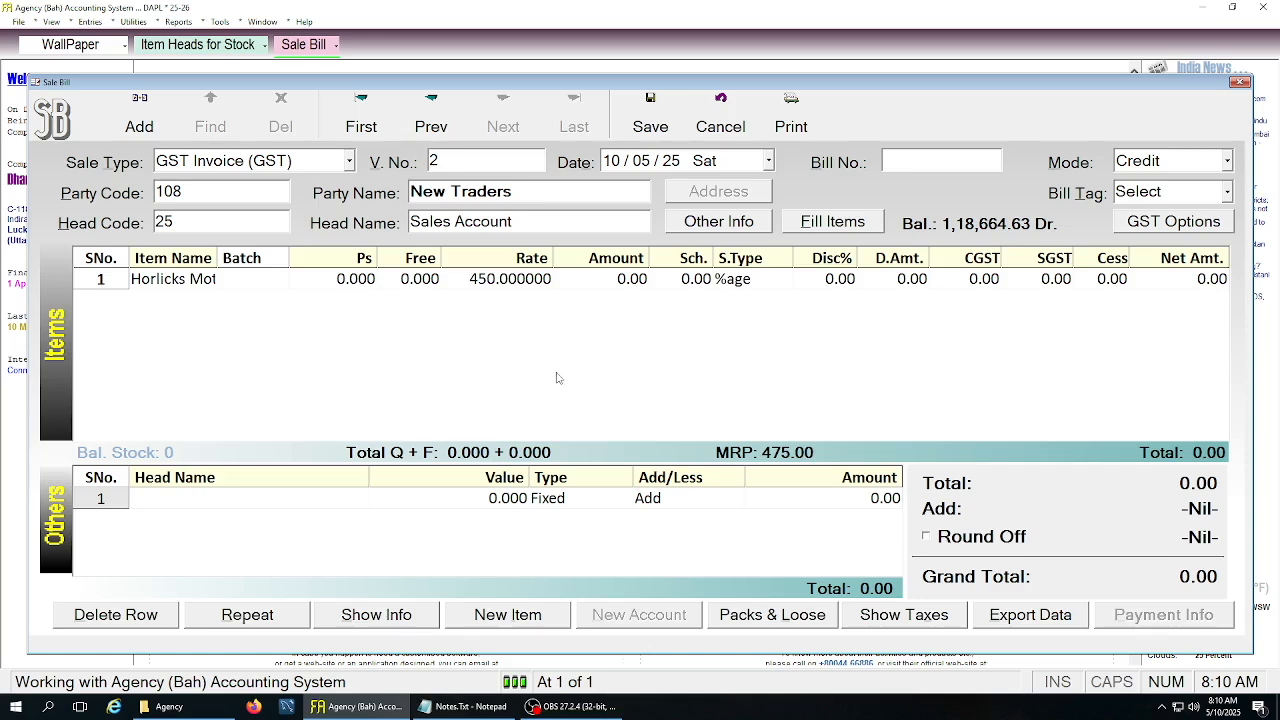
pyautogui.click(451, 283)
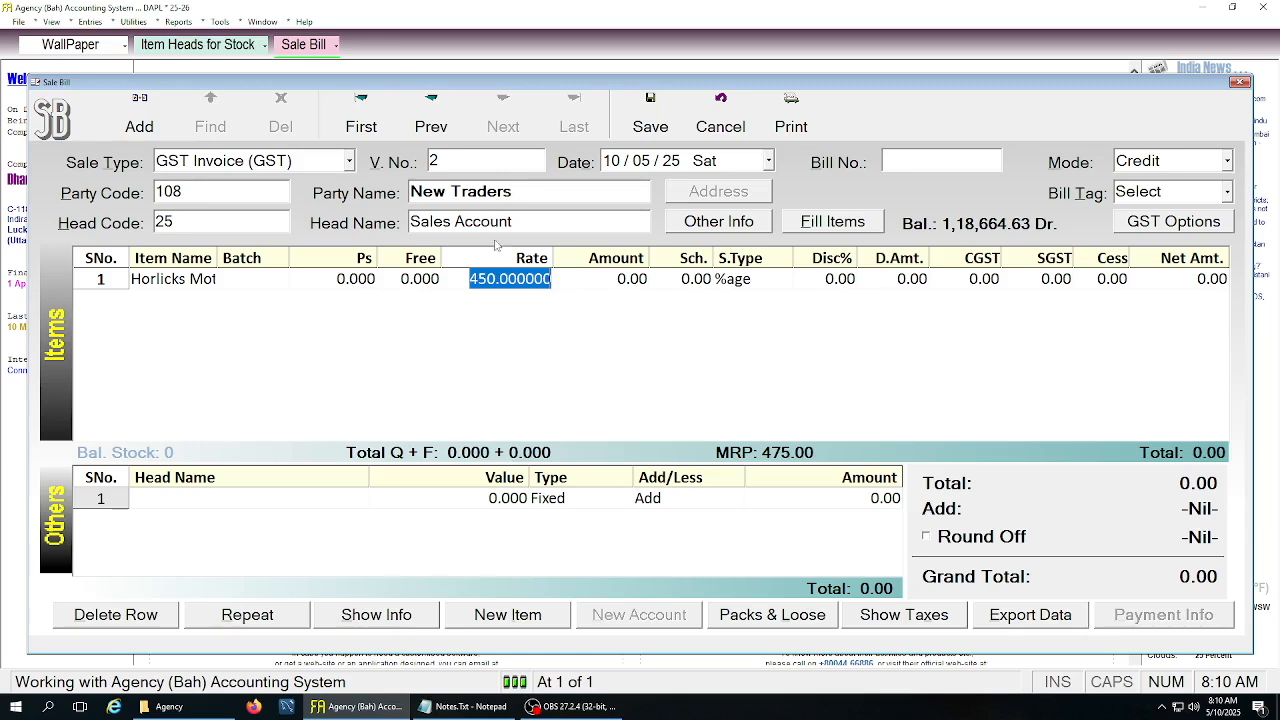
pyautogui.click(180, 22)
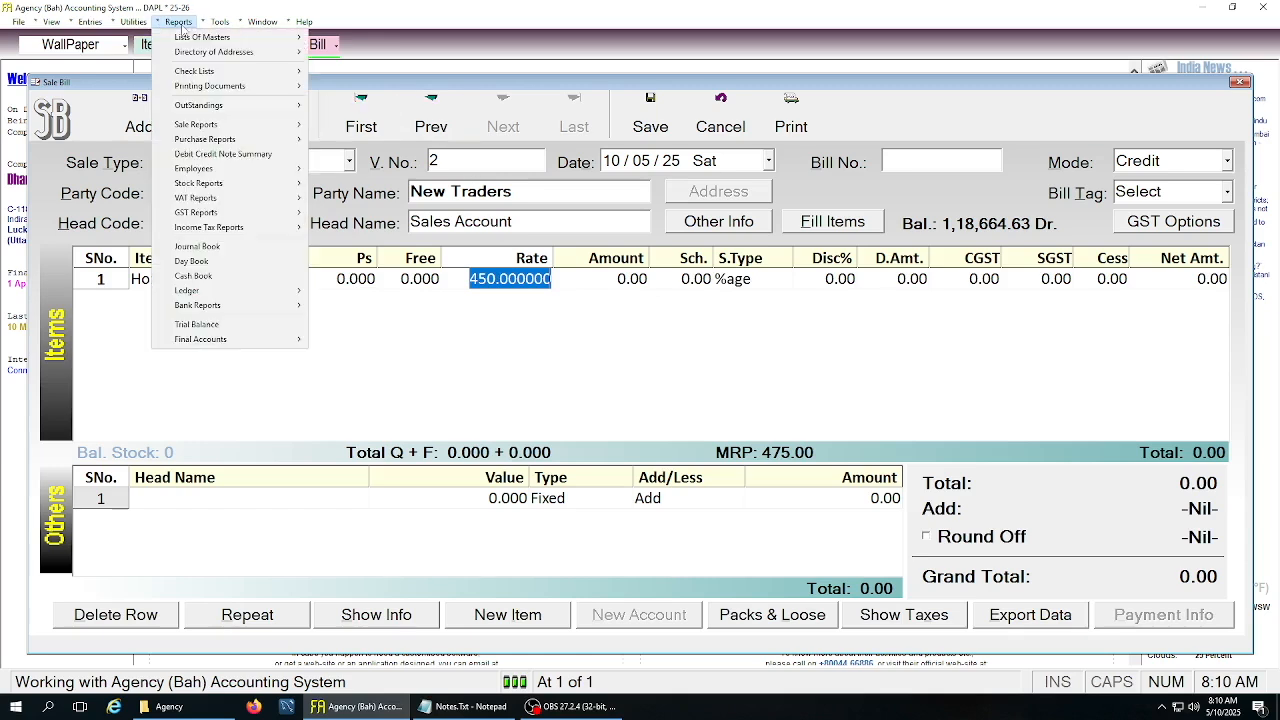
pyautogui.moveTo(205, 142)
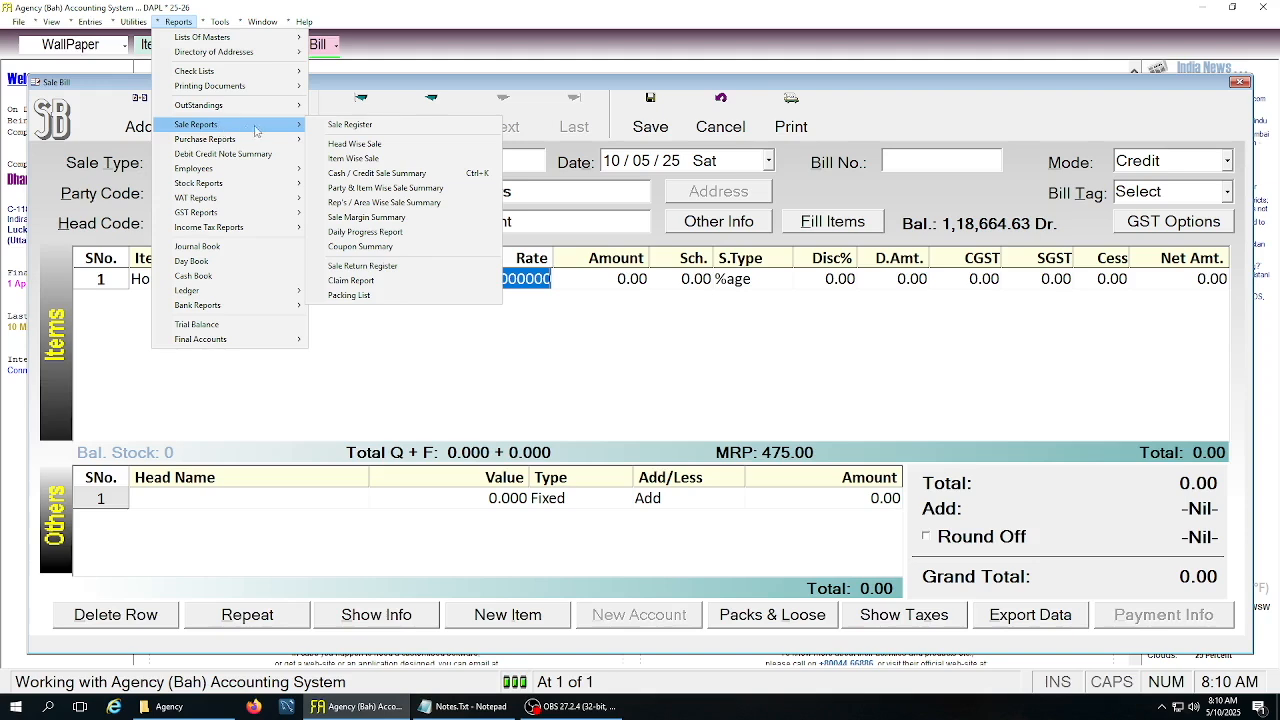
pyautogui.click(362, 217)
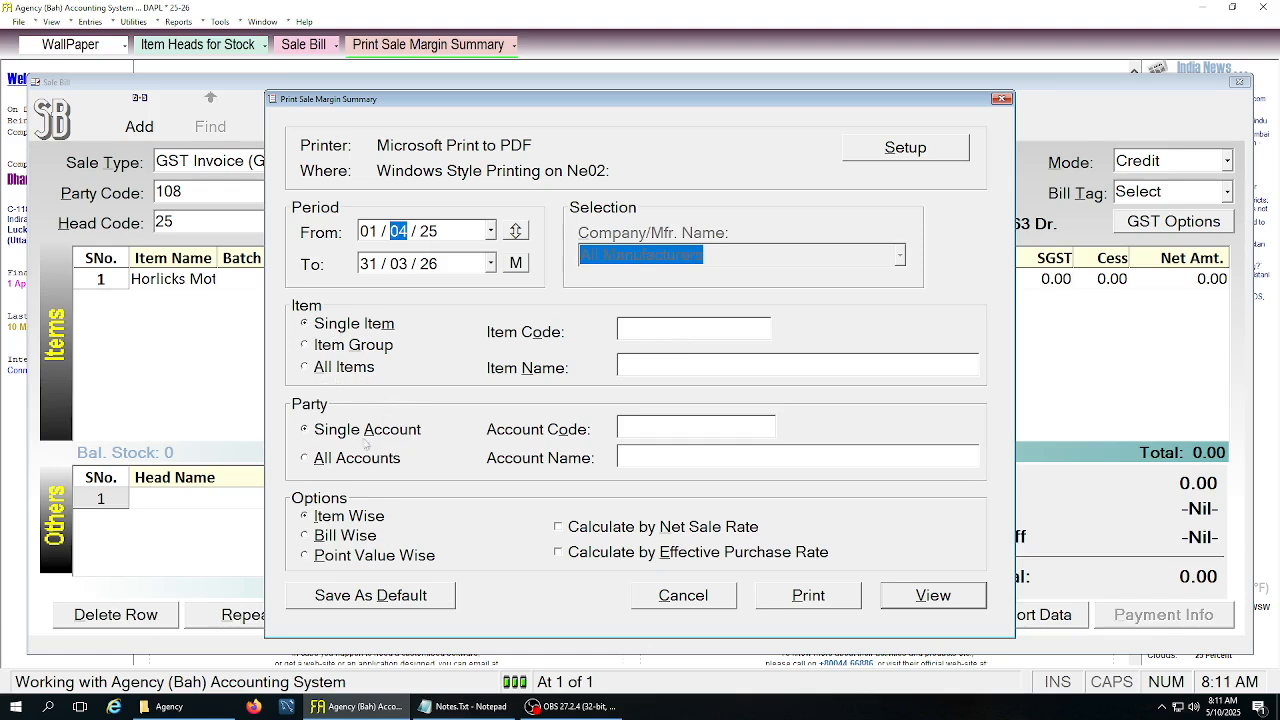
# Set the sale margin summary to cover All Accounts and All Items
pyautogui.click(369, 462)
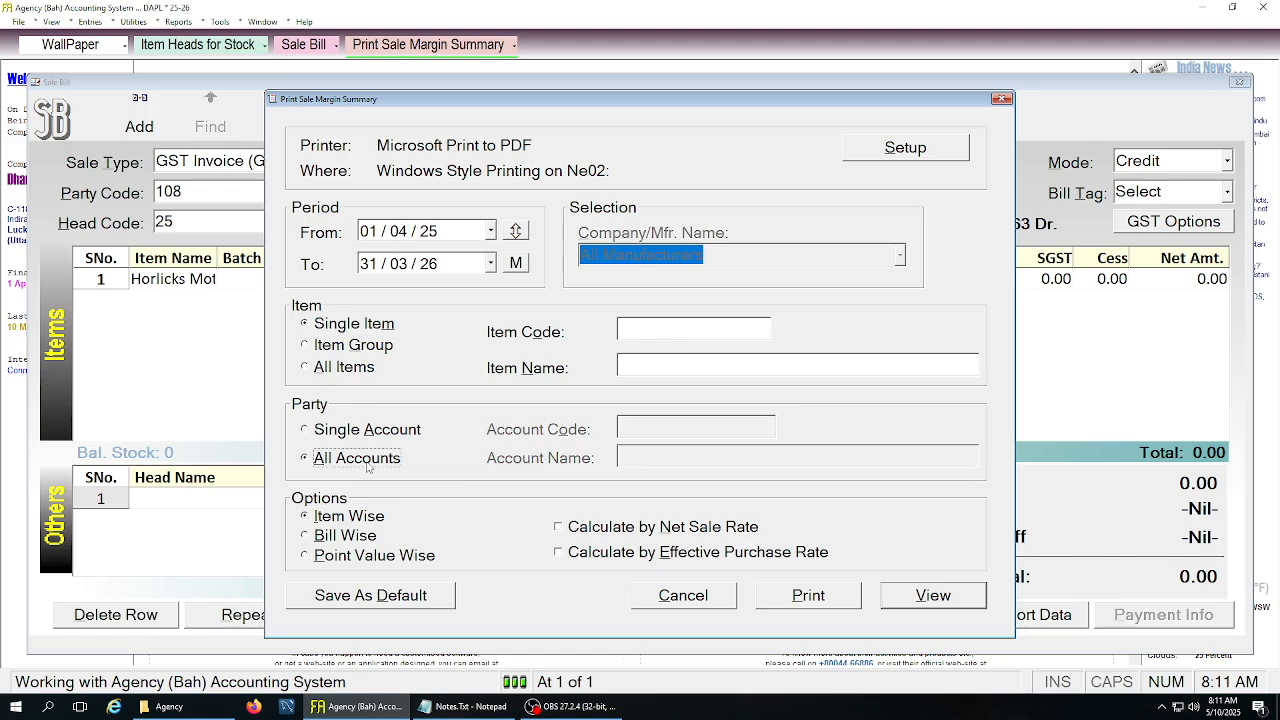
pyautogui.click(356, 433)
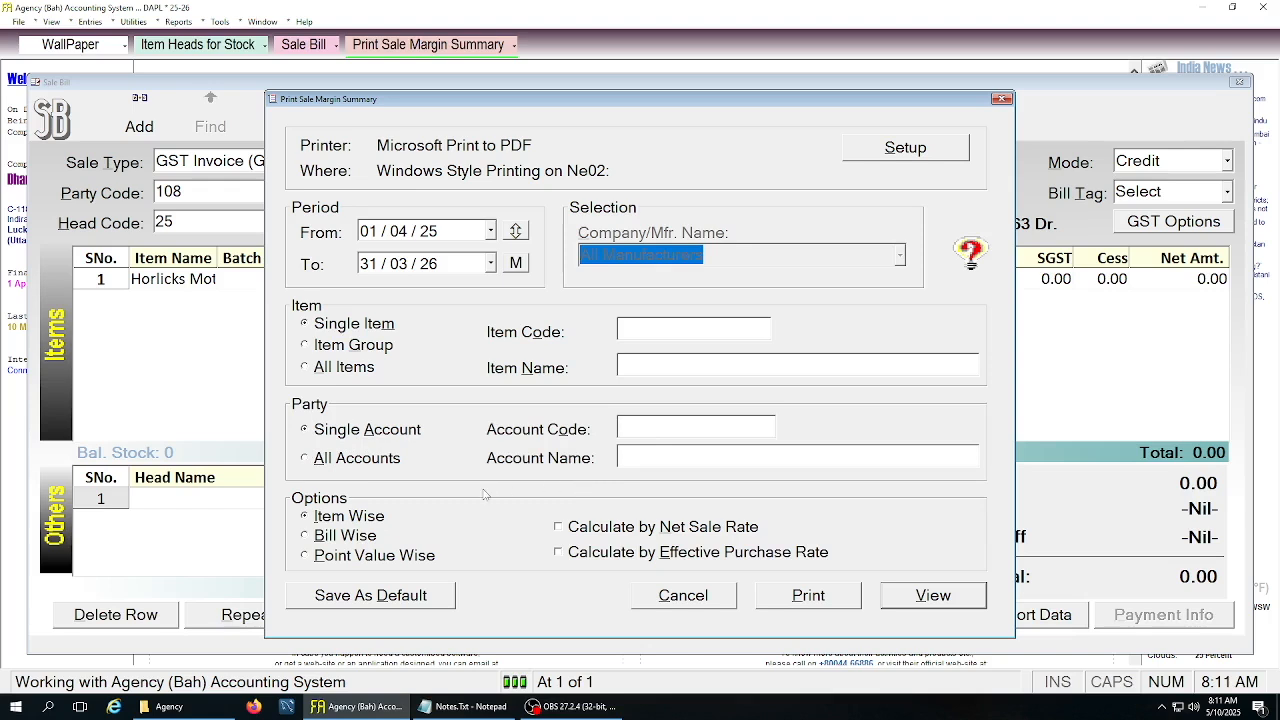
pyautogui.click(392, 463)
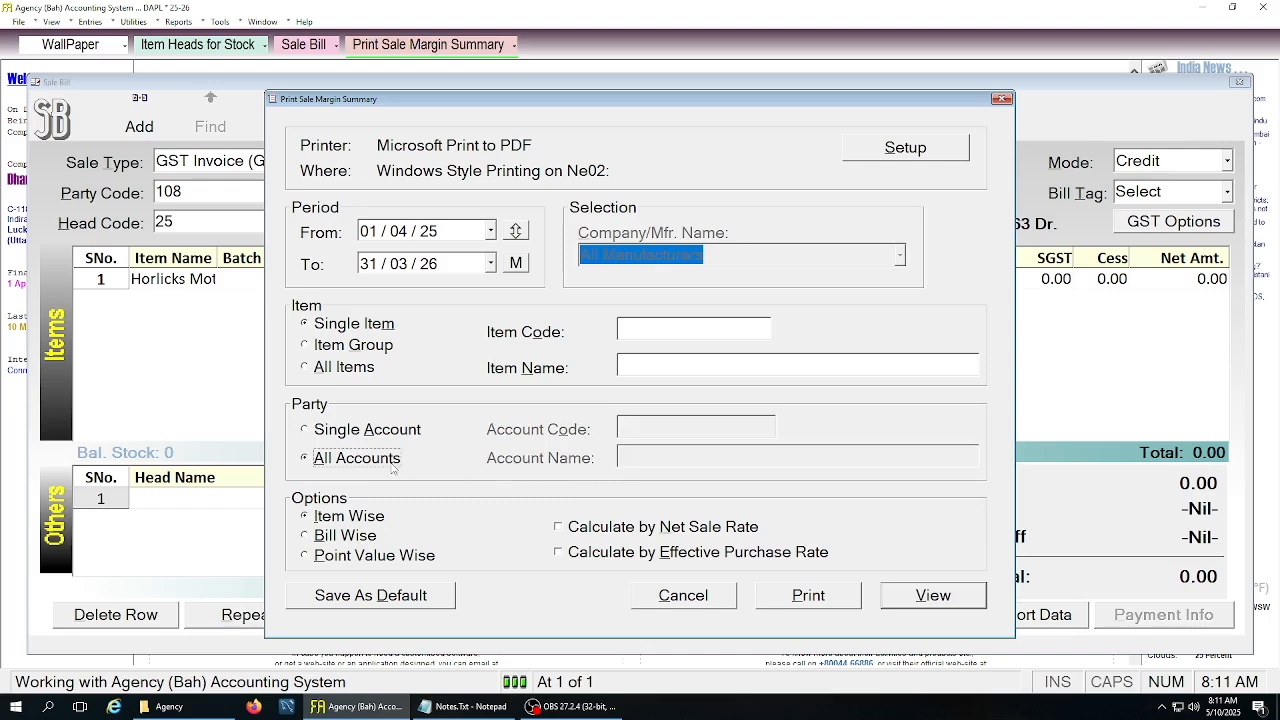
pyautogui.click(362, 371)
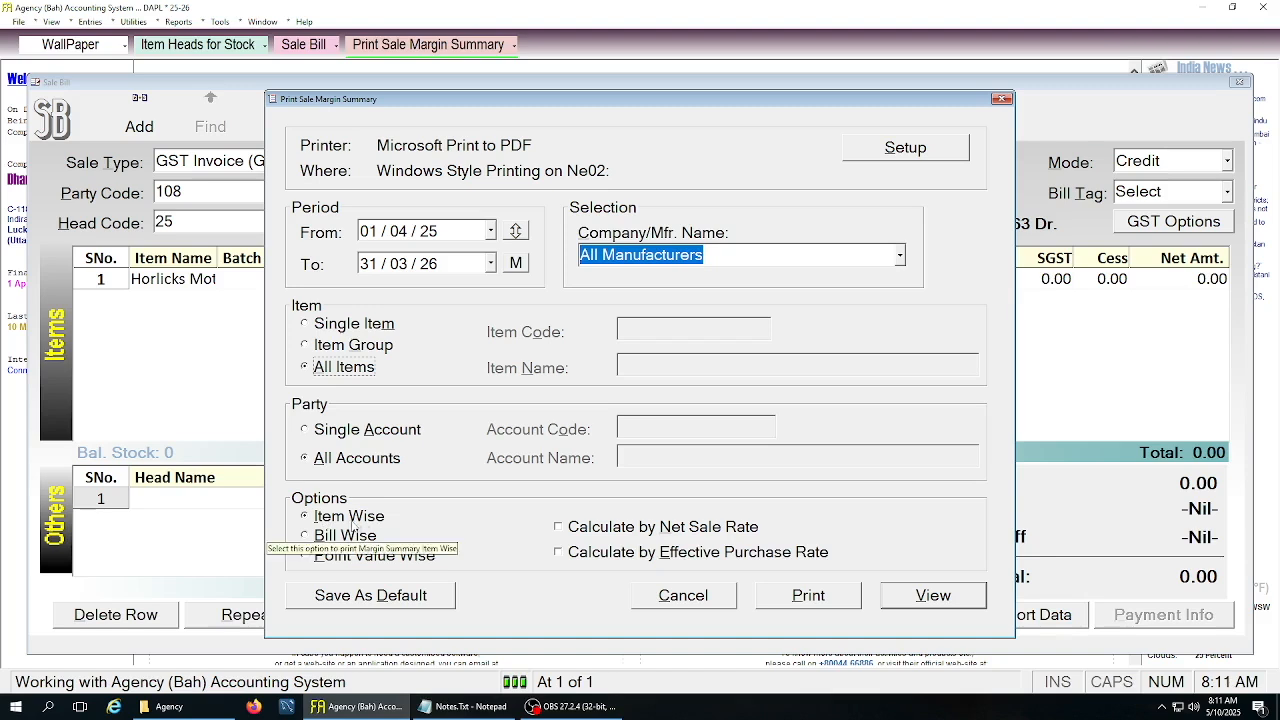
# Set the margin summary to Bill Wise, view the report on screen and close the preview
pyautogui.click(344, 540)
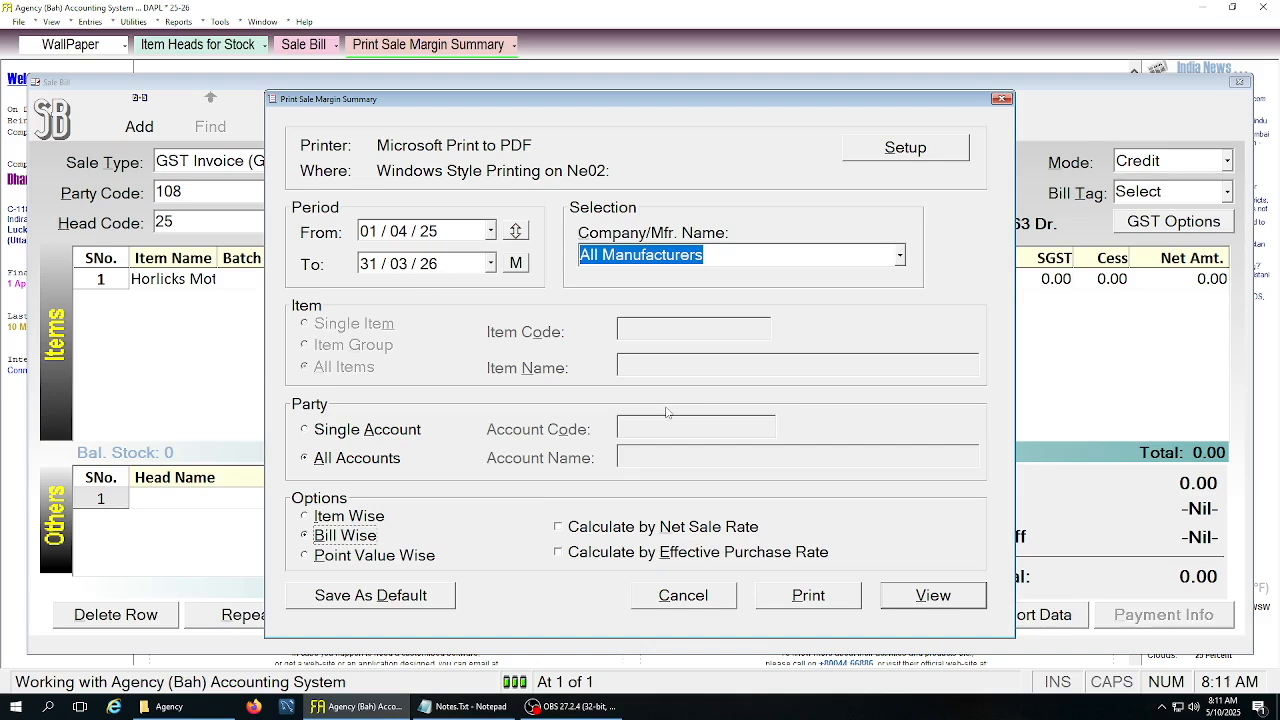
pyautogui.click(905, 596)
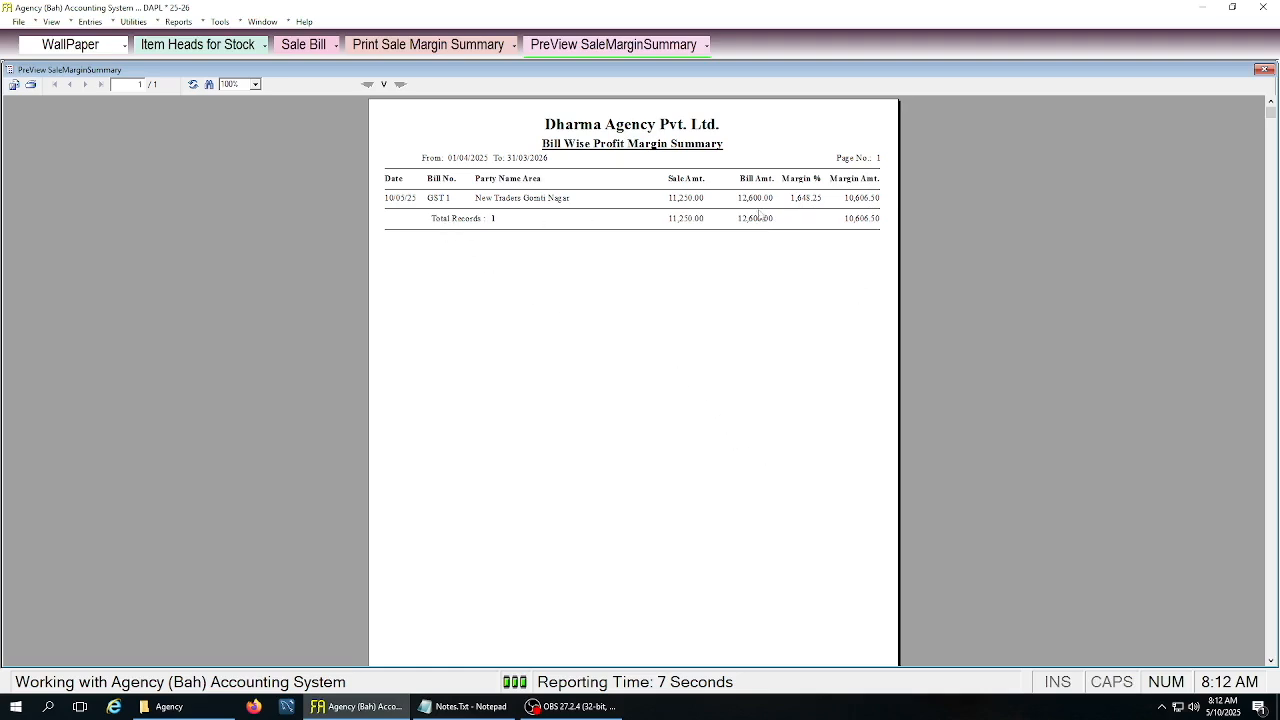
pyautogui.press('Escape')
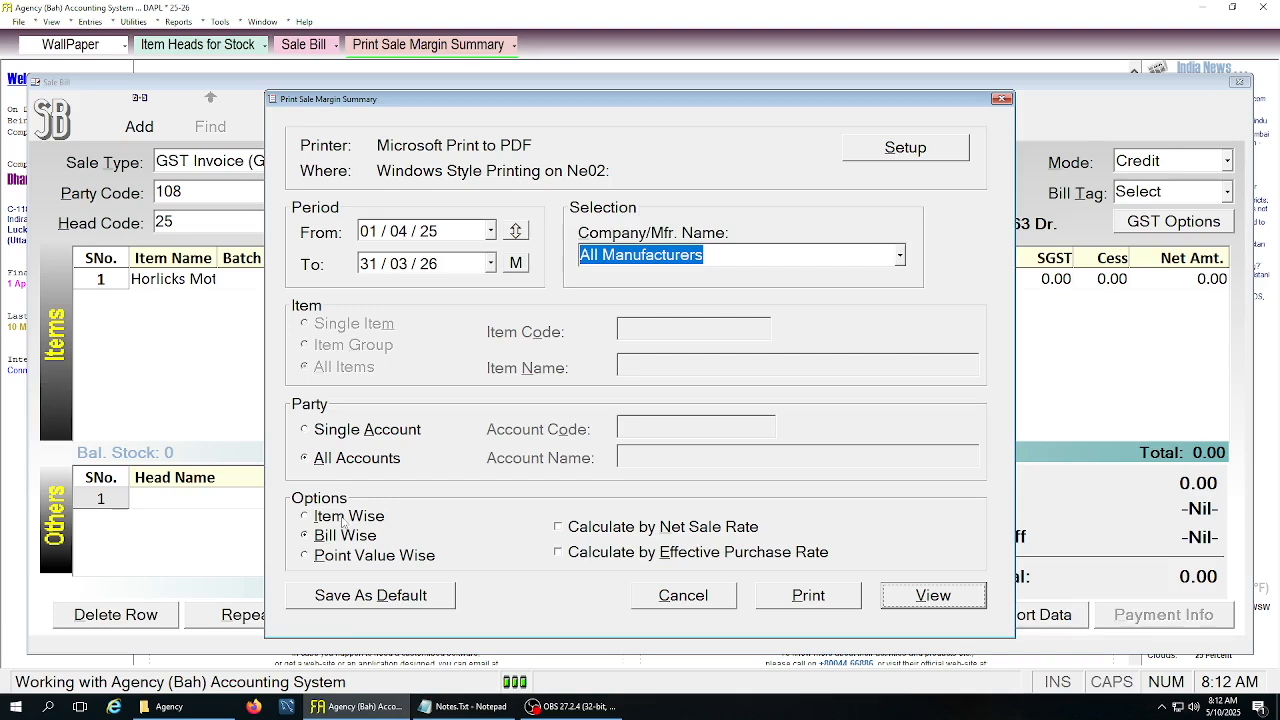
# Set the margin summary to Item Wise, view the report on screen at 200% and close the preview
pyautogui.click(344, 517)
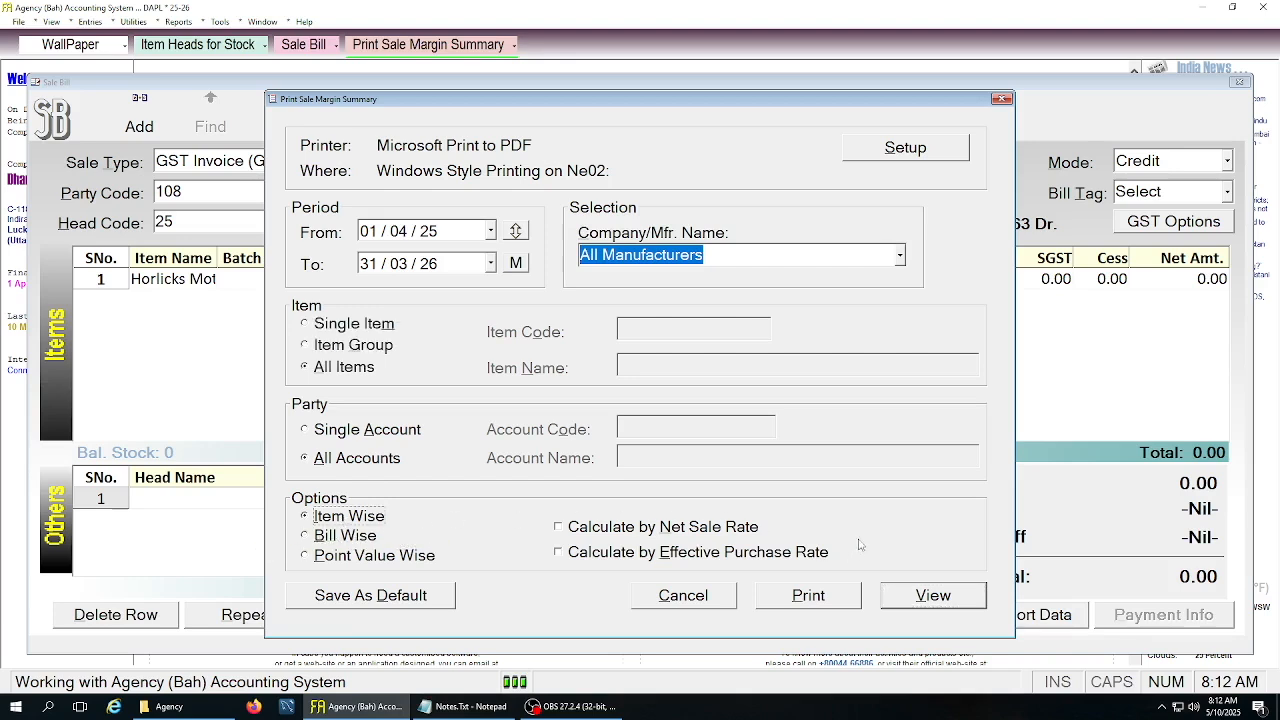
pyautogui.click(932, 595)
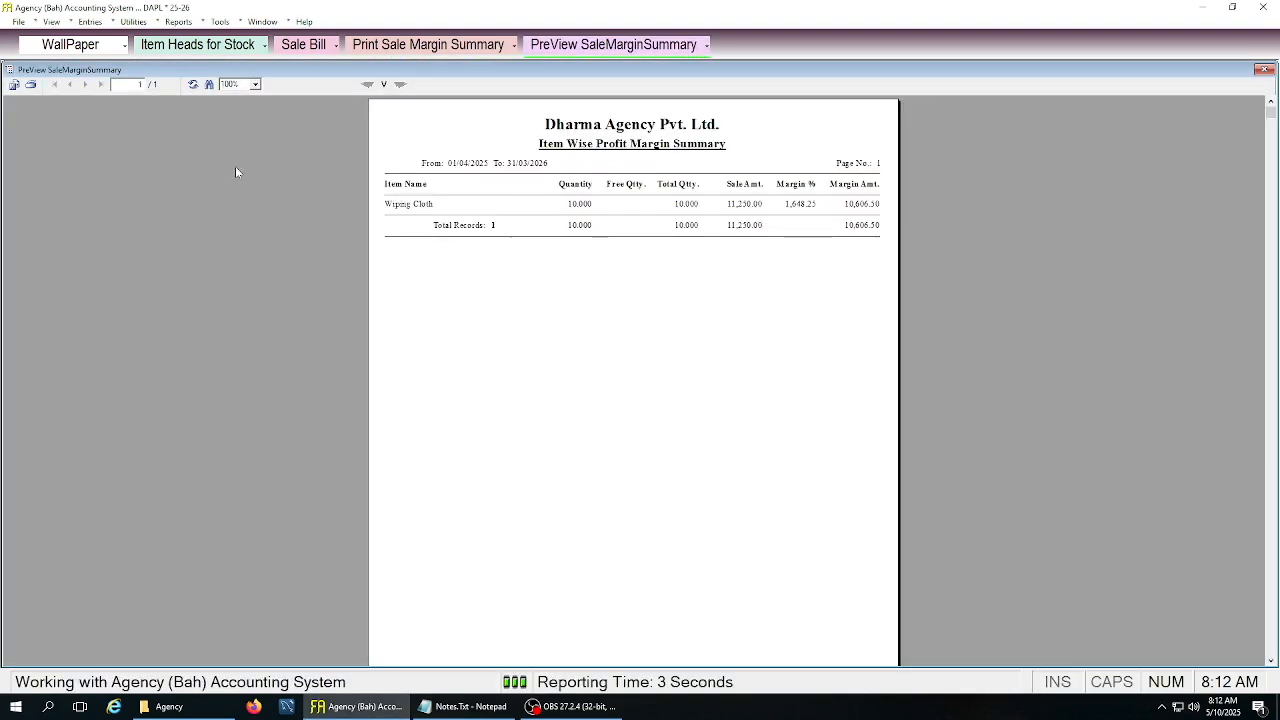
pyautogui.click(255, 84)
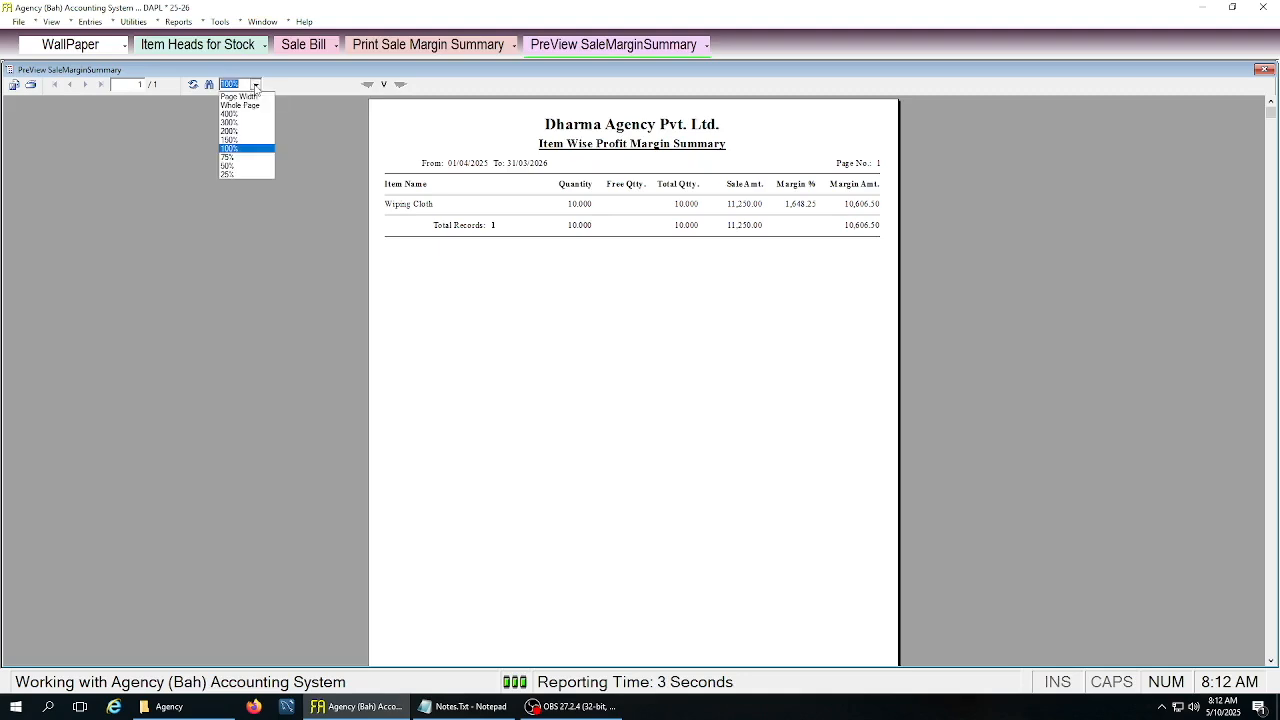
pyautogui.click(239, 138)
pyautogui.click(775, 513)
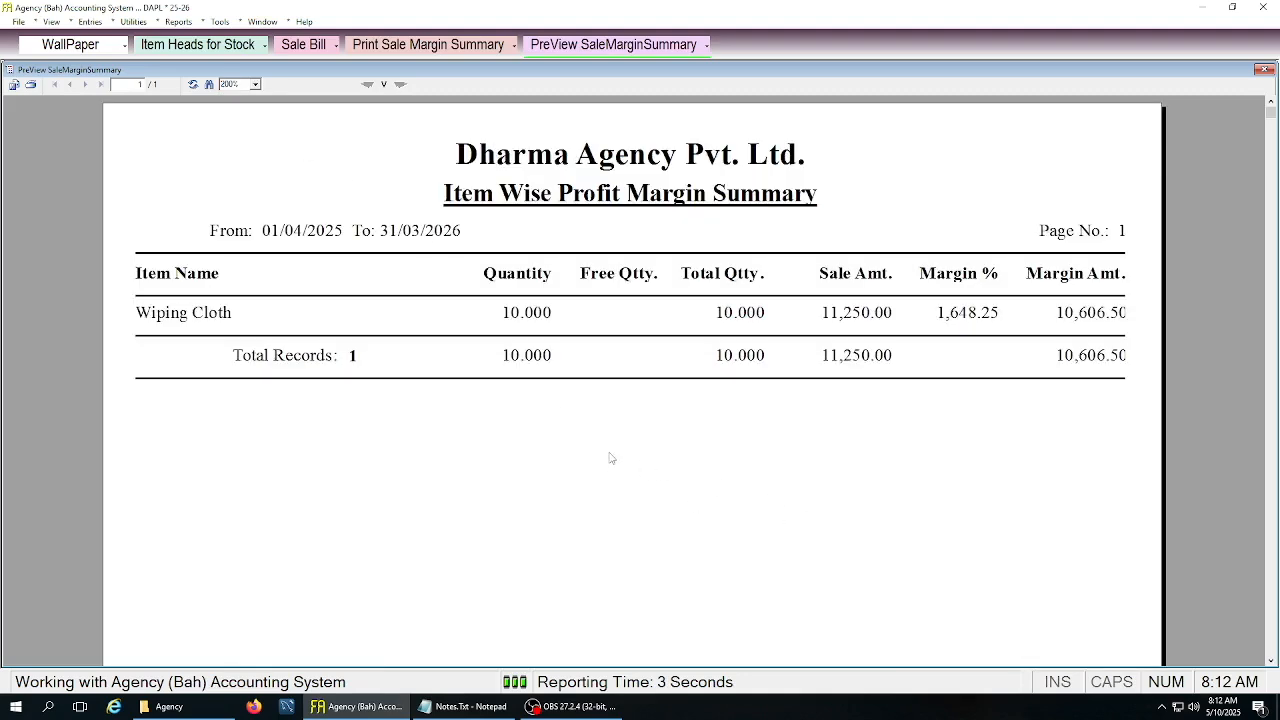
pyautogui.click(199, 322)
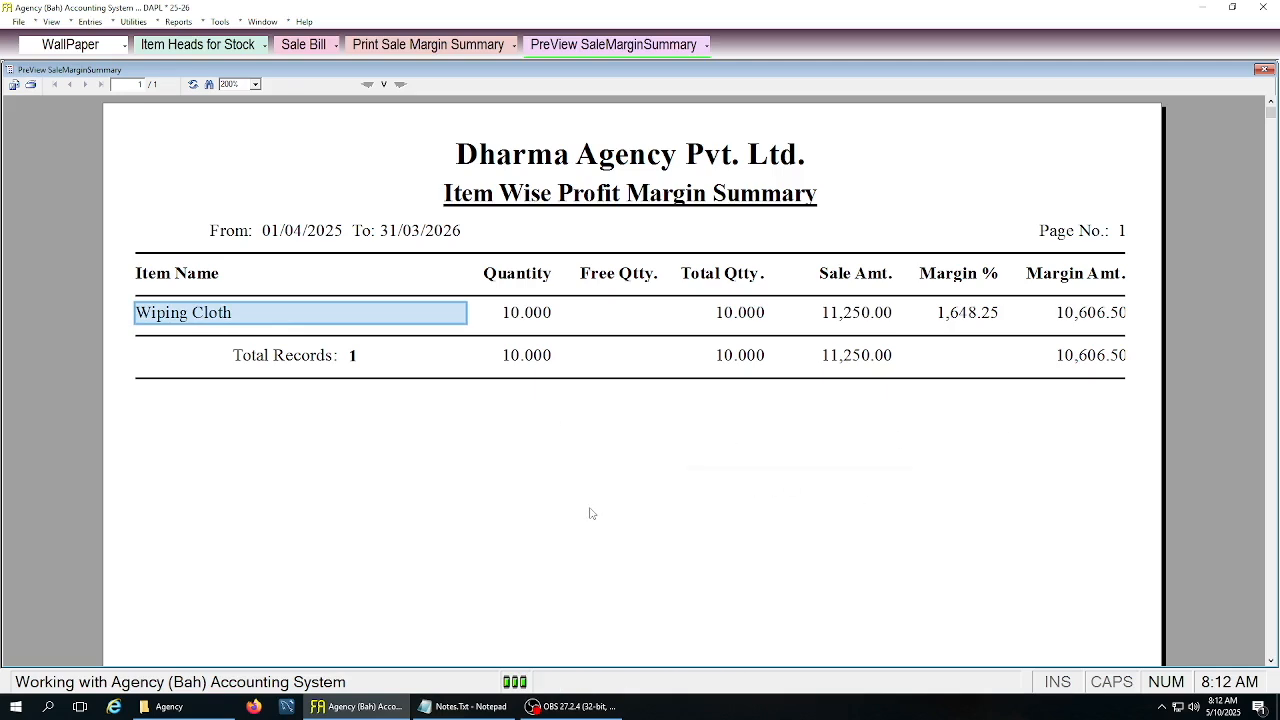
pyautogui.press('Escape')
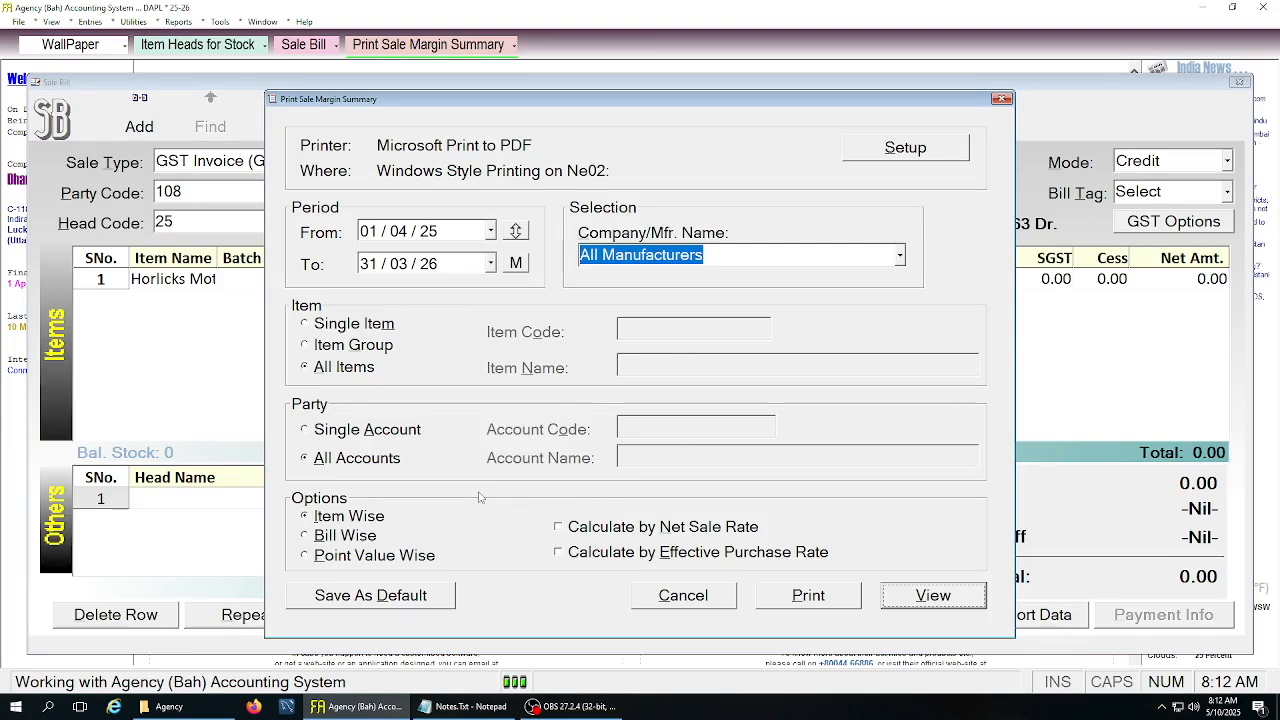
# Close the margin summary, the New Traders sale bill without saving it, and the stock item heads form
pyautogui.press('Escape')
pyautogui.press('Escape')
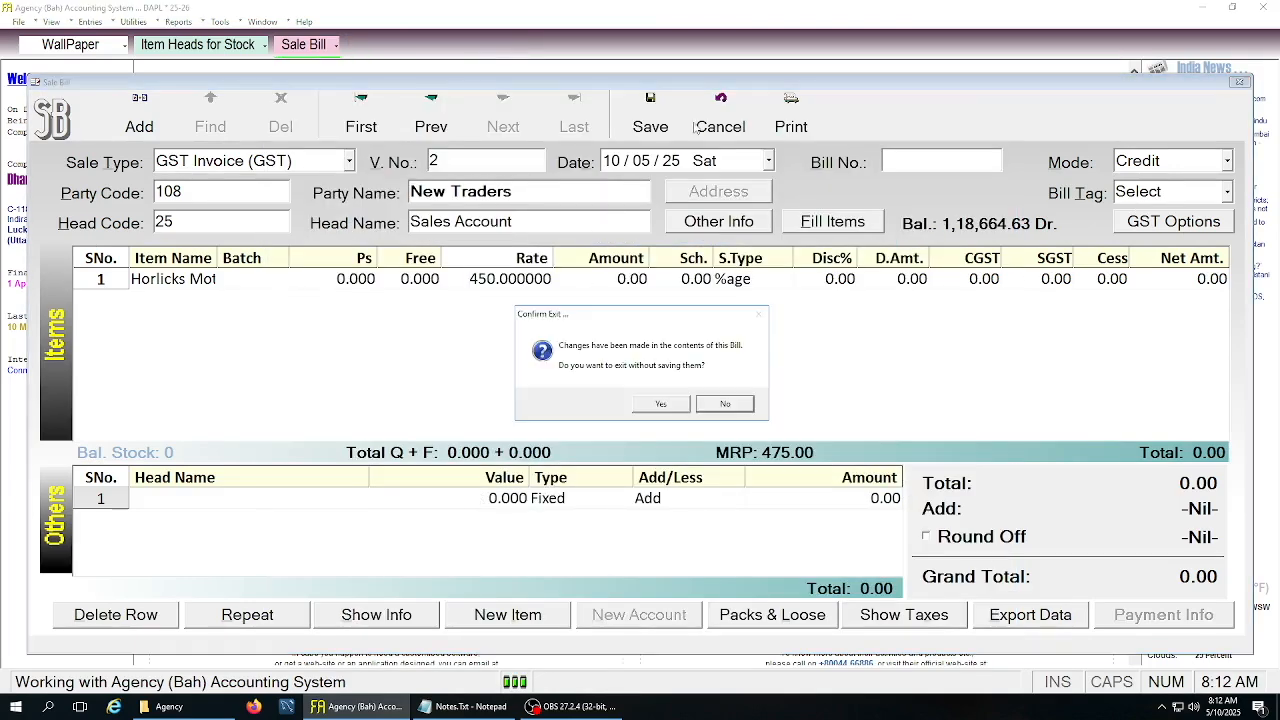
pyautogui.click(669, 406)
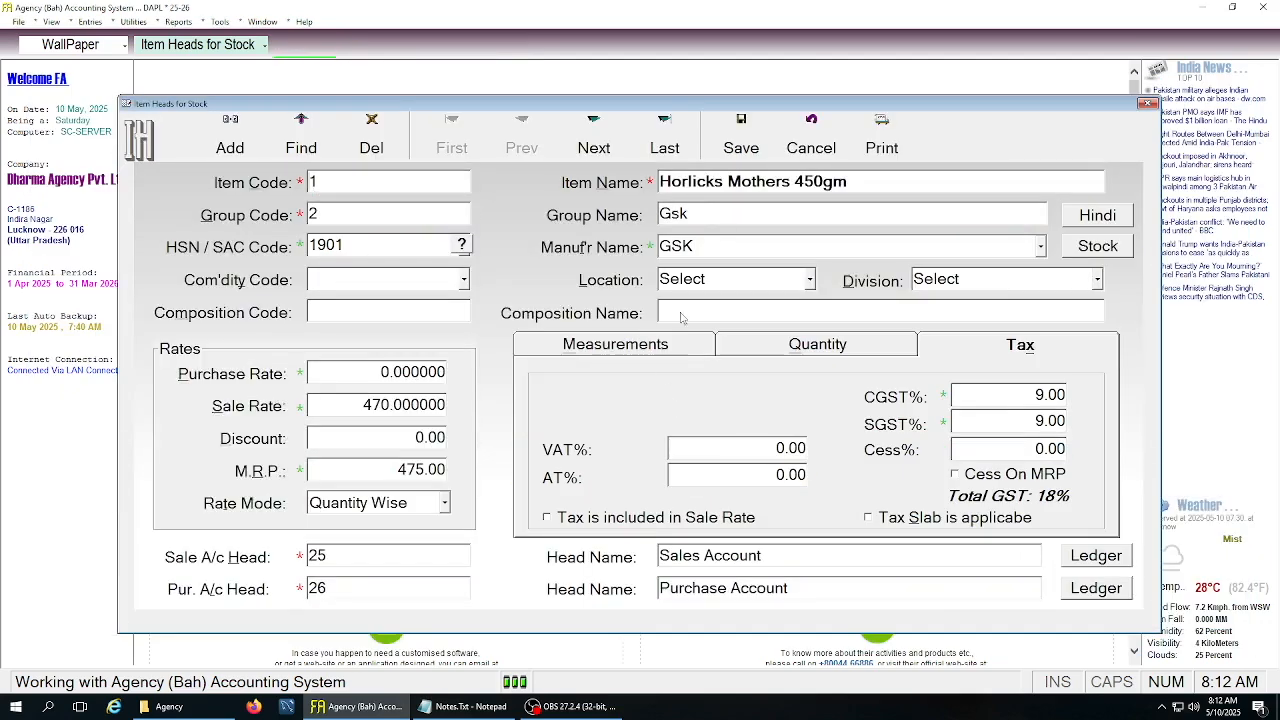
pyautogui.click(806, 131)
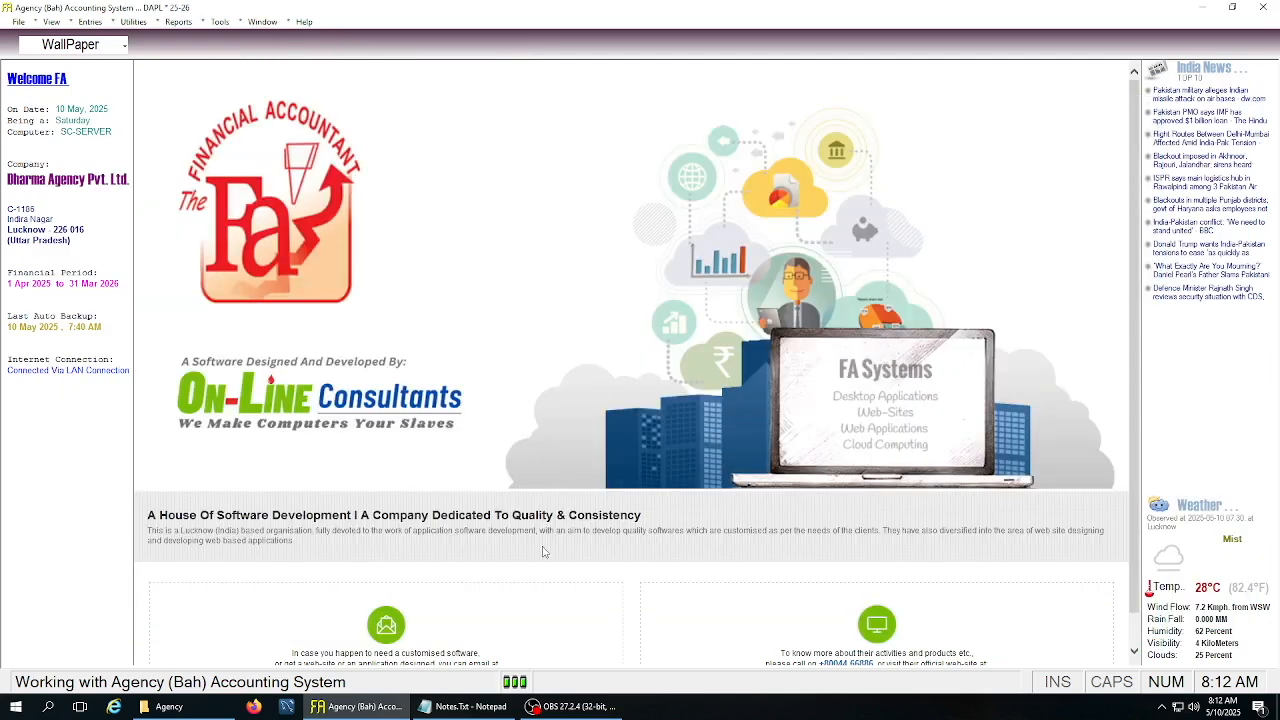